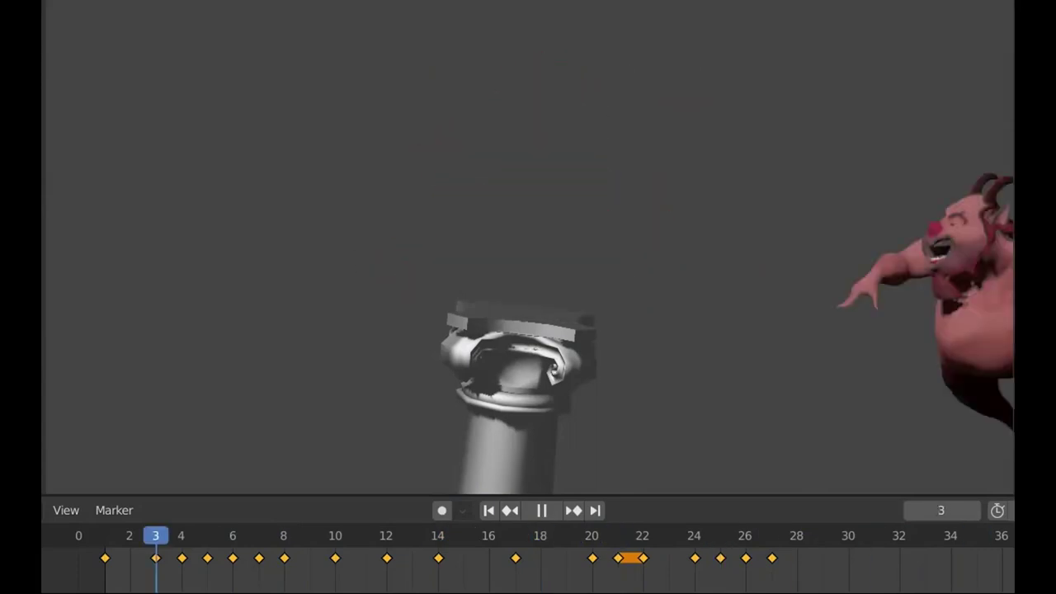
- Play back the satyr's jump animation on top of the column
key(space)
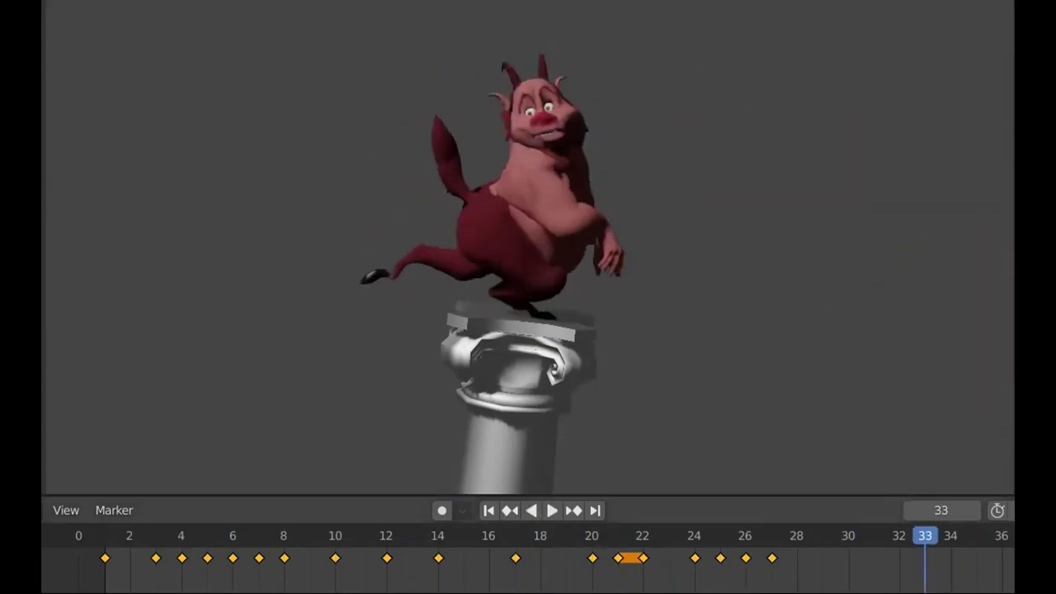
key(space)
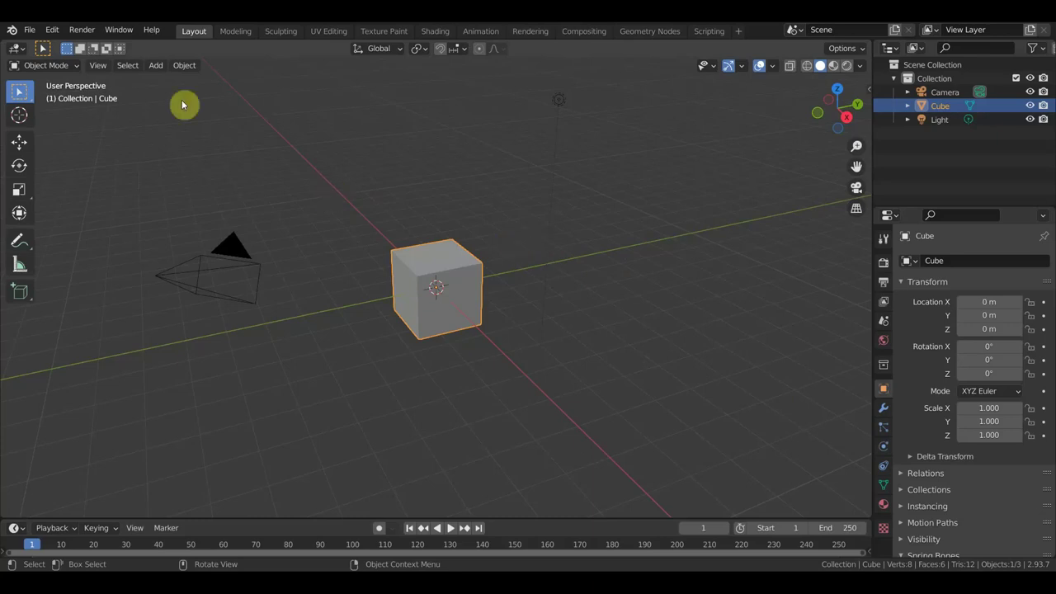
- Open the recent file локация.blend, enlarge the viewport and show the forest scene in Rendered shading
click(30, 30)
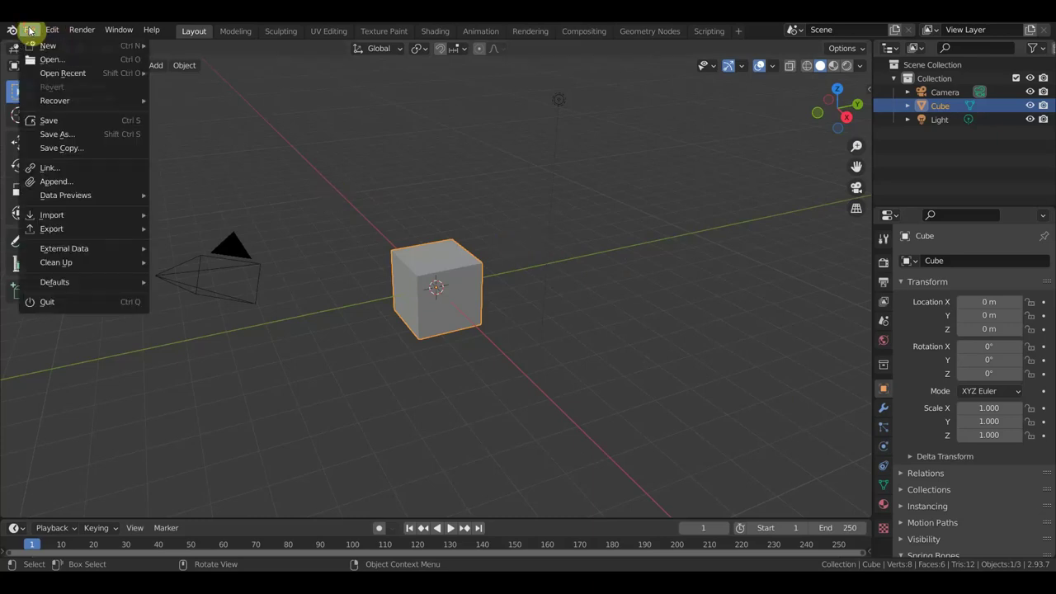
mouse_move(52, 73)
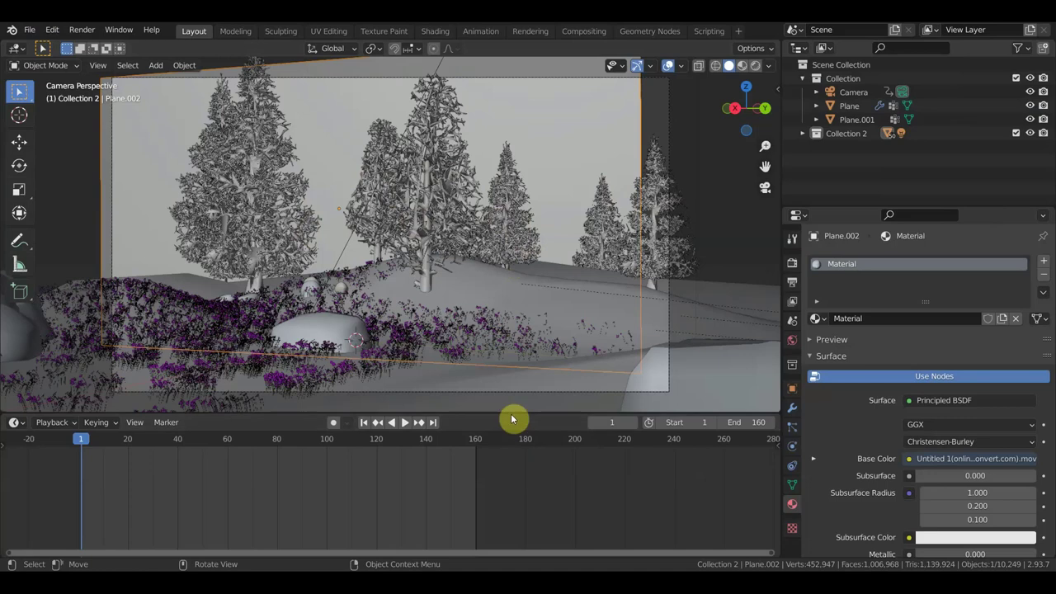
drag(511, 415, 517, 469)
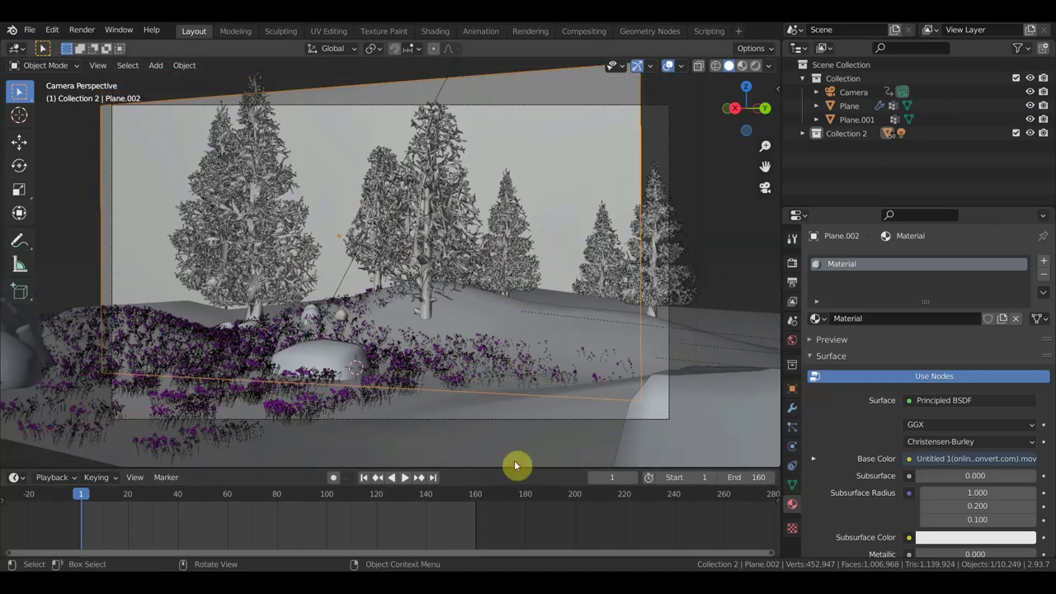
click(743, 66)
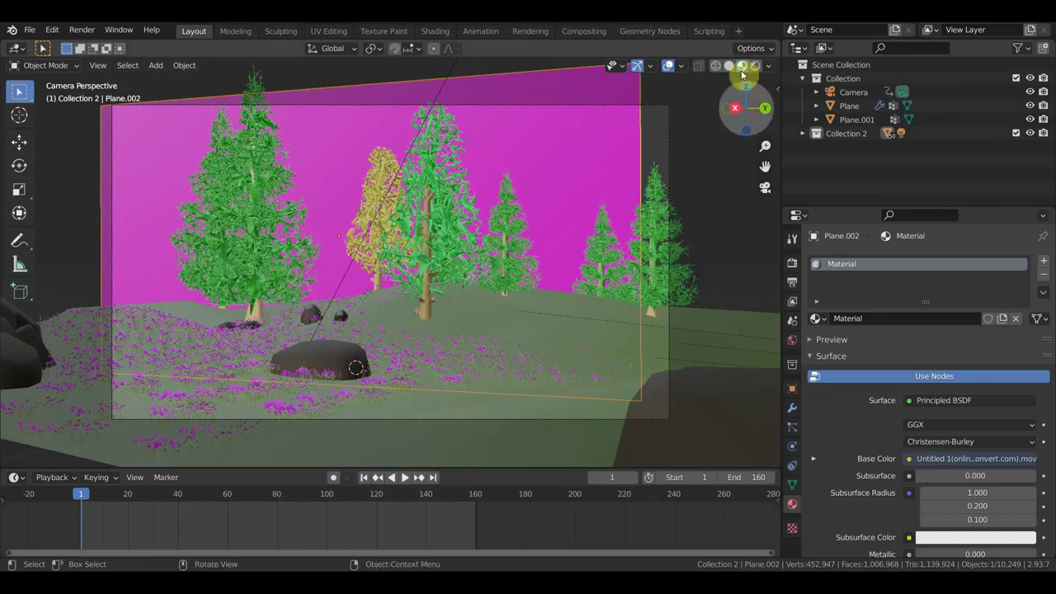
click(754, 68)
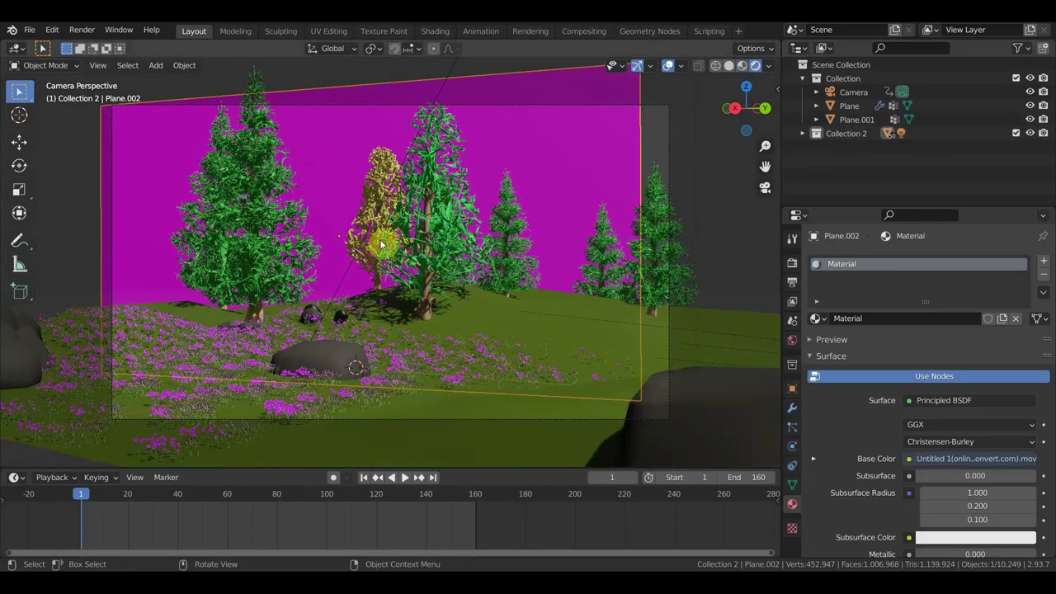
- Delete the camera from the forest scene
click(854, 92)
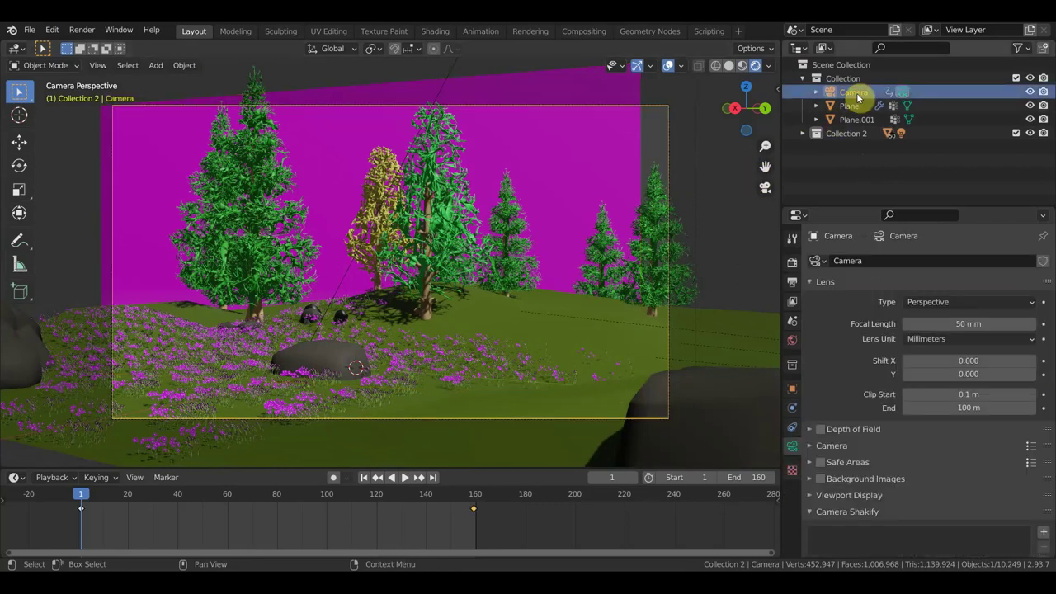
key(Delete)
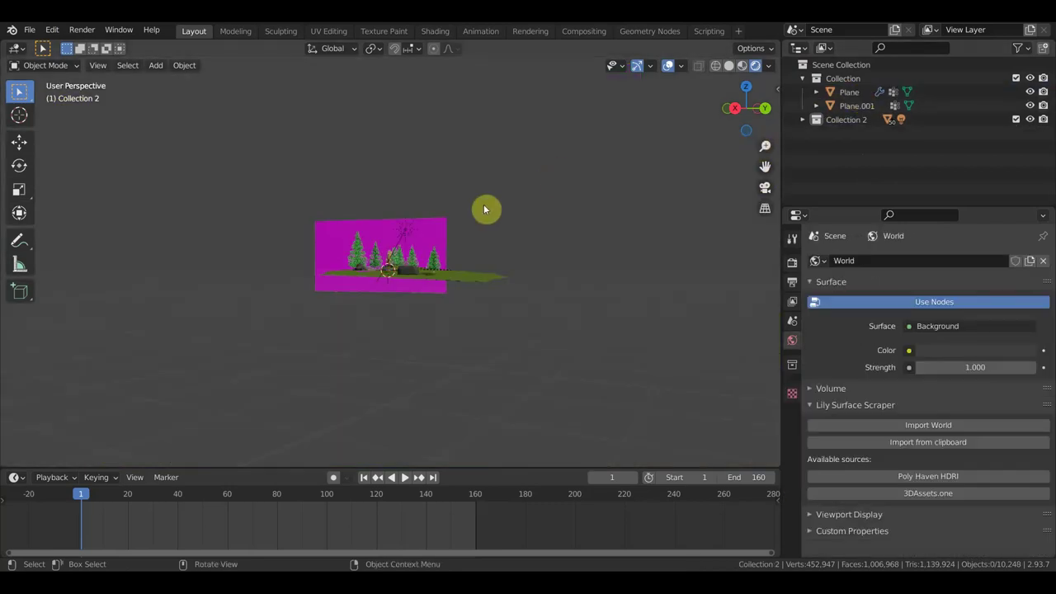
click(29, 31)
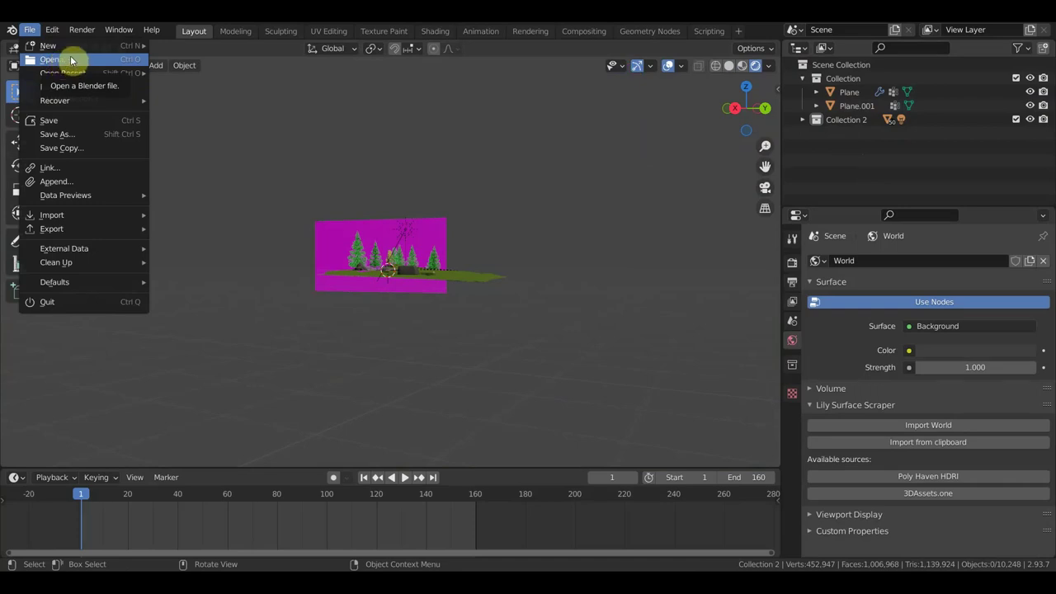
mouse_move(91, 73)
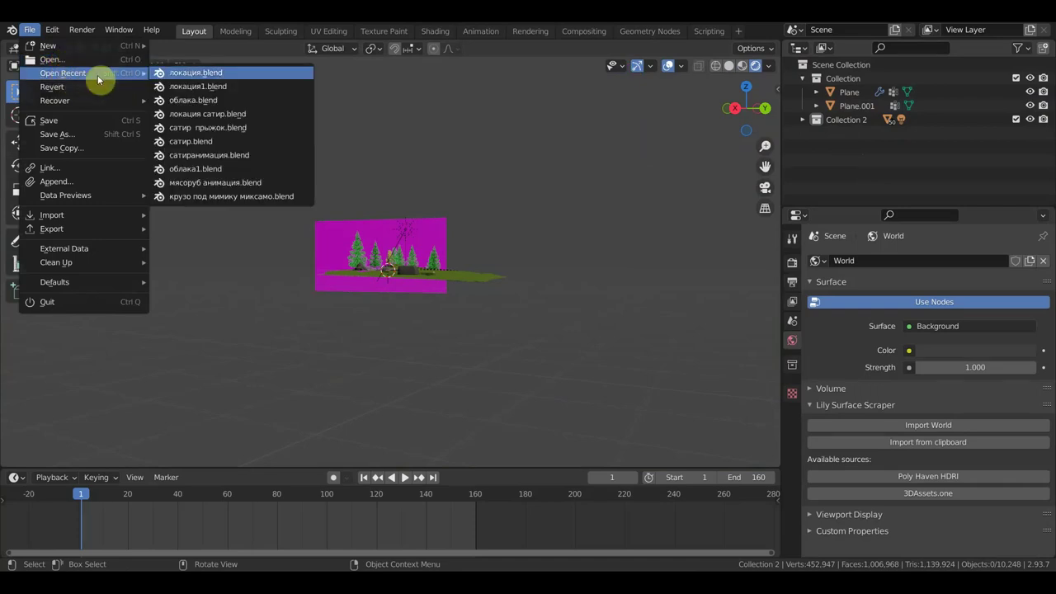
click(198, 101)
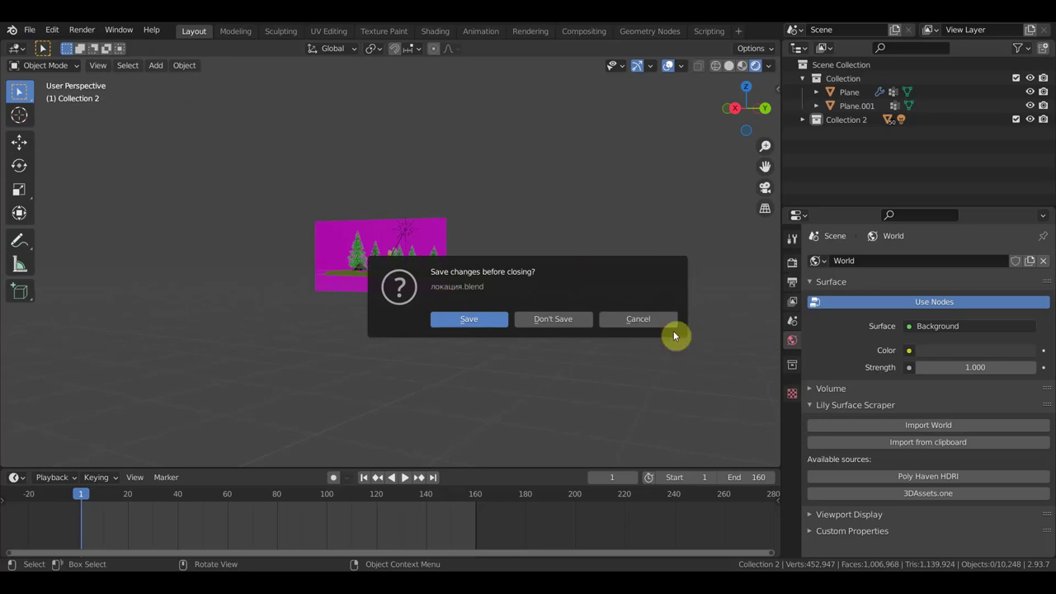
click(648, 320)
- Save the forest scene under its current name and open the recent file облака.blend
click(29, 31)
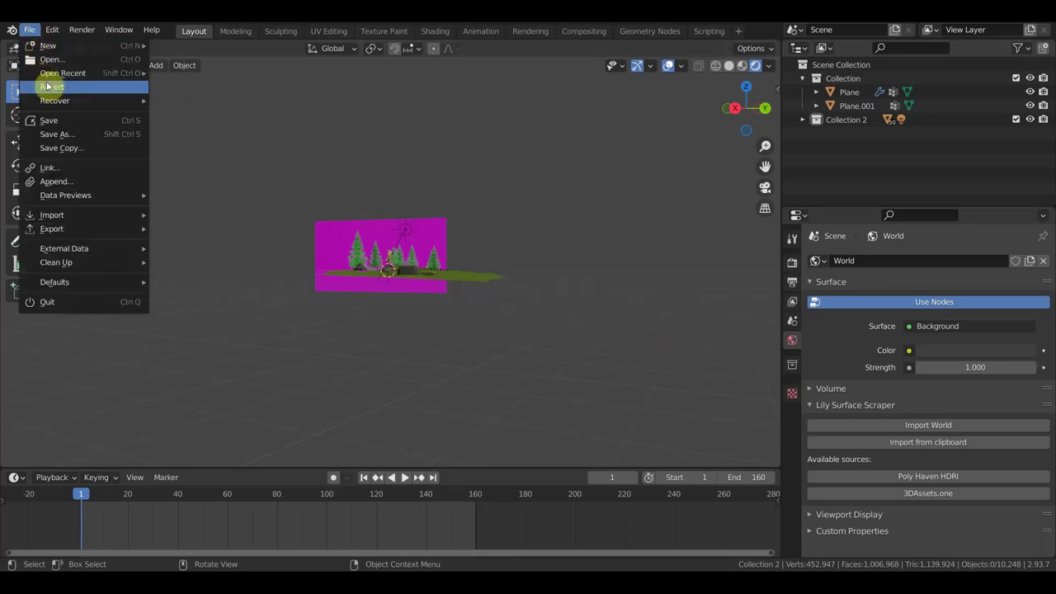
click(73, 124)
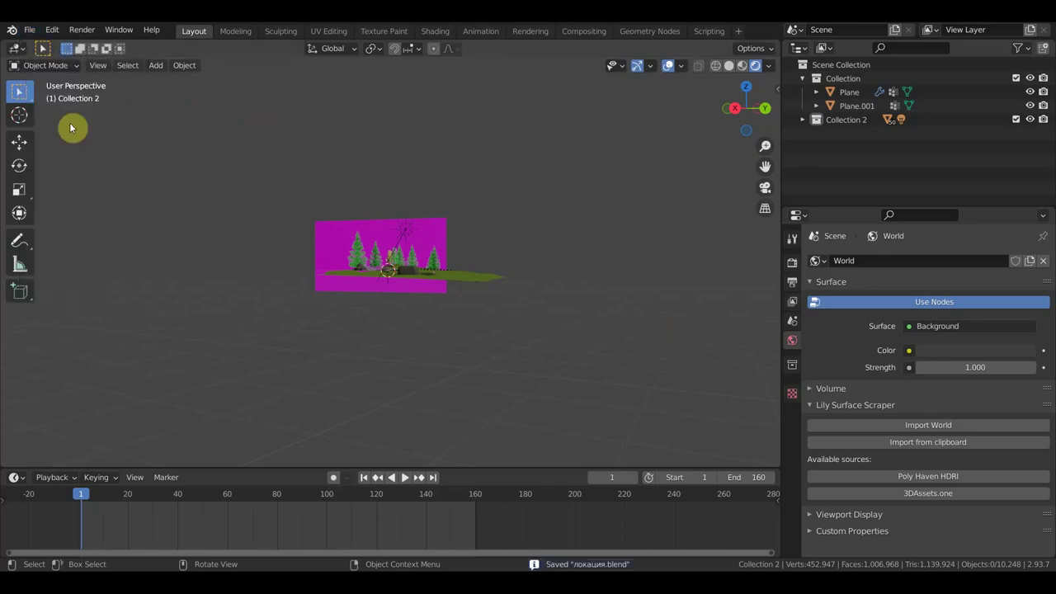
click(31, 31)
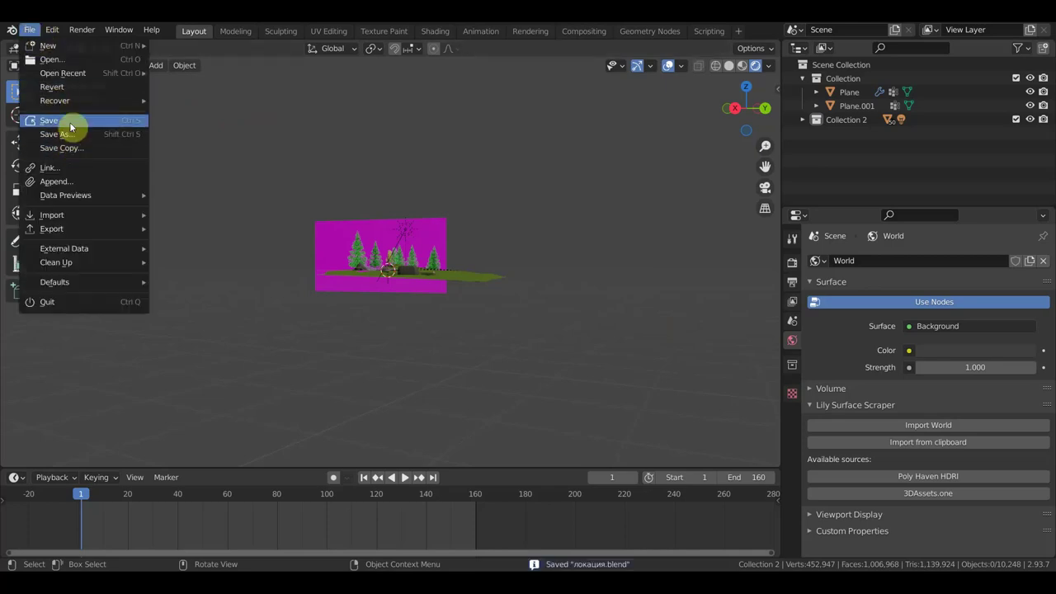
mouse_move(71, 73)
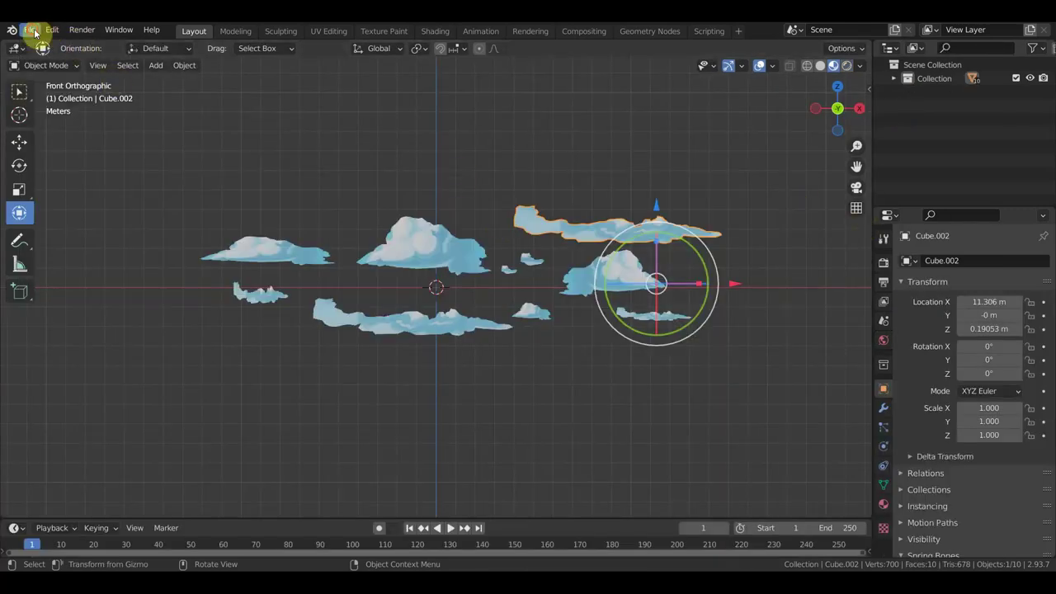
- Open the recent file облака1.blend and play back the animation of the clouds moving around the circle
click(32, 31)
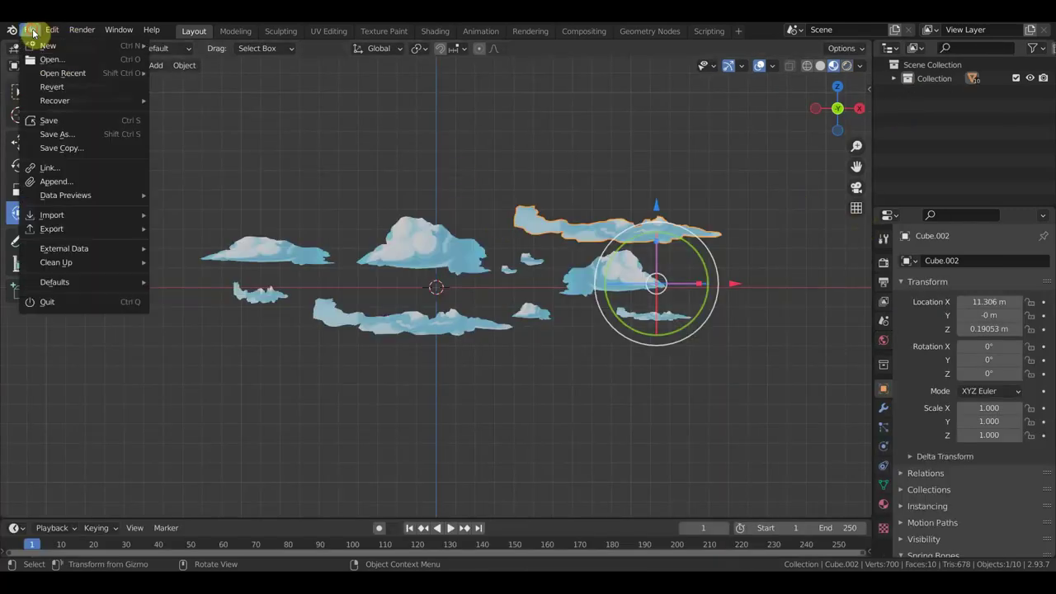
mouse_move(58, 73)
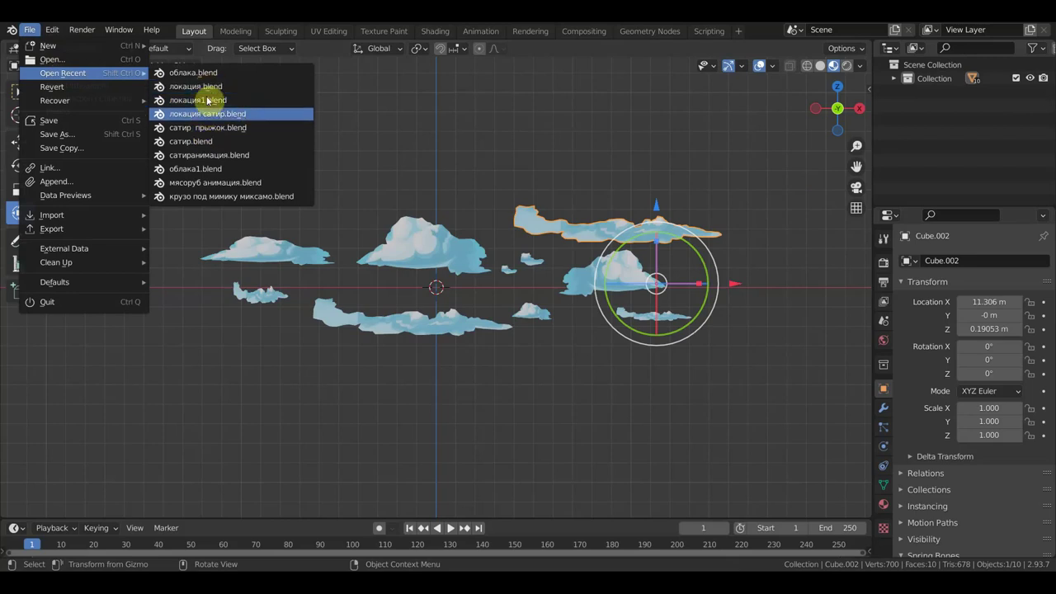
click(207, 170)
middle_drag(562, 253, 558, 298)
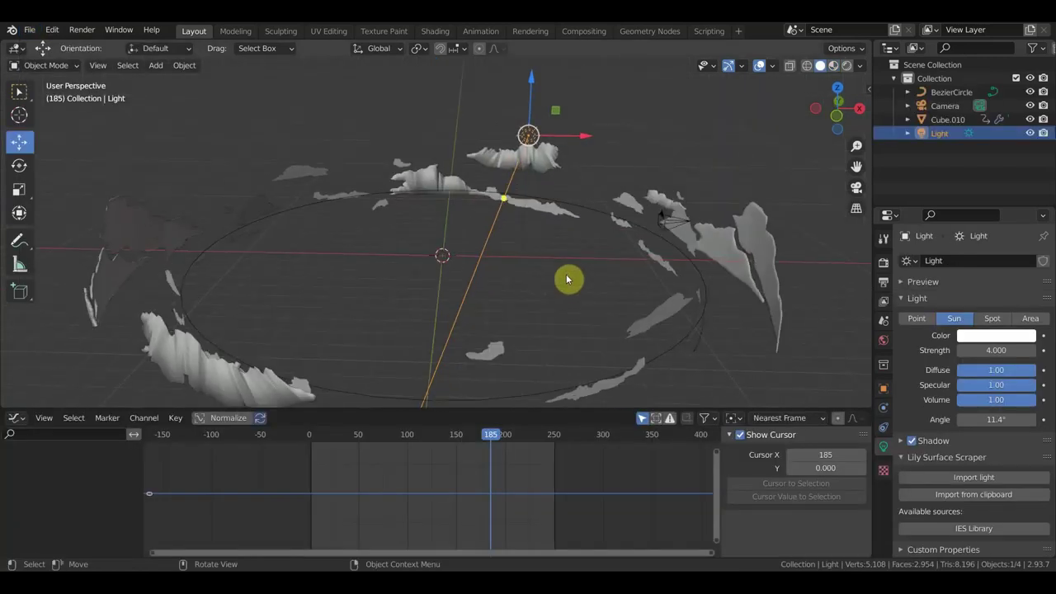
key(space)
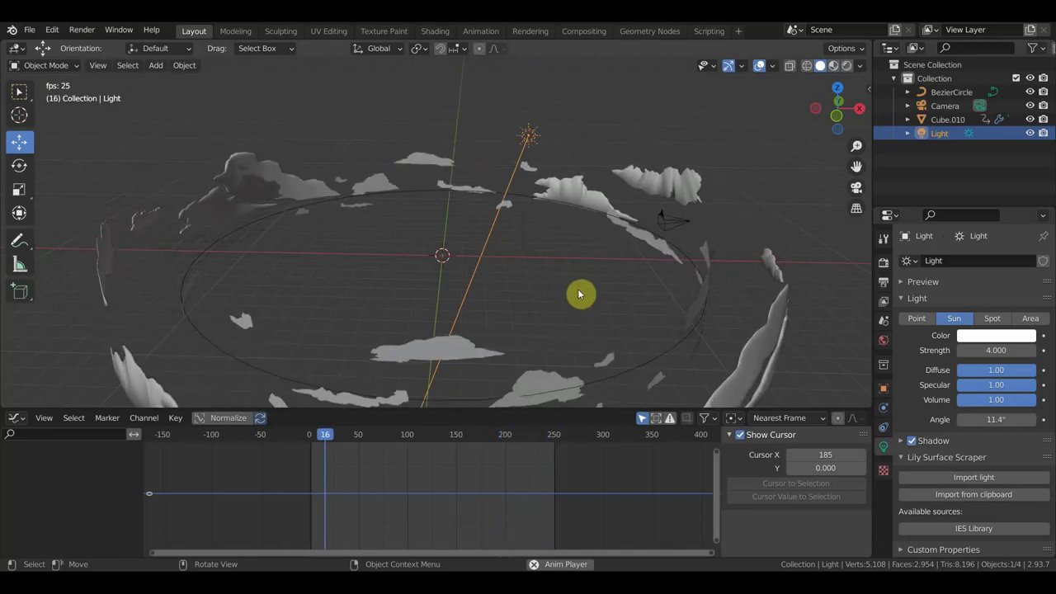
key(space)
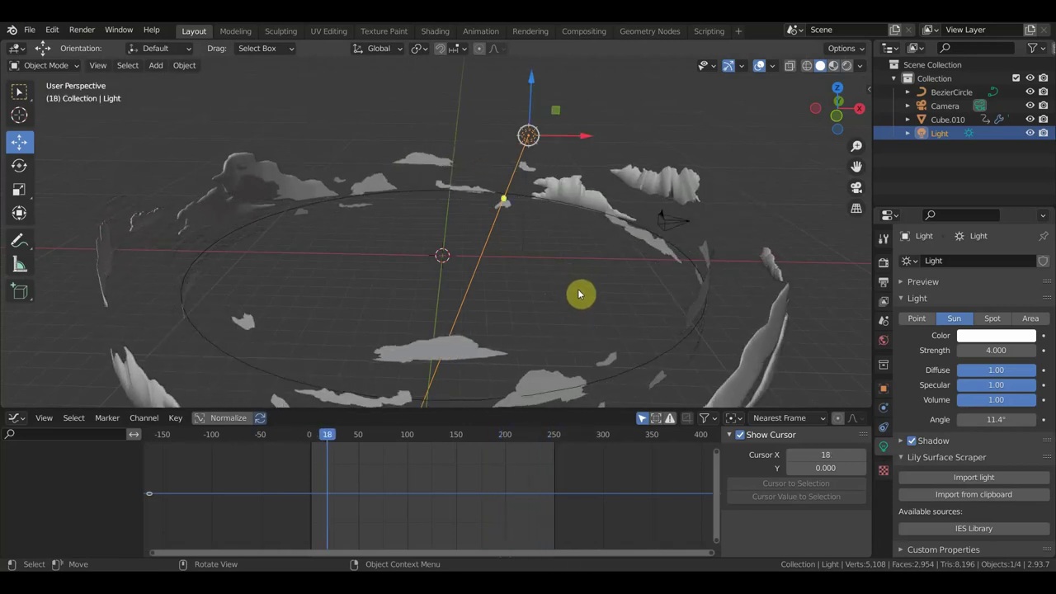
- Delete the camera and the sun light from the clouds scene
click(945, 107)
key(Delete)
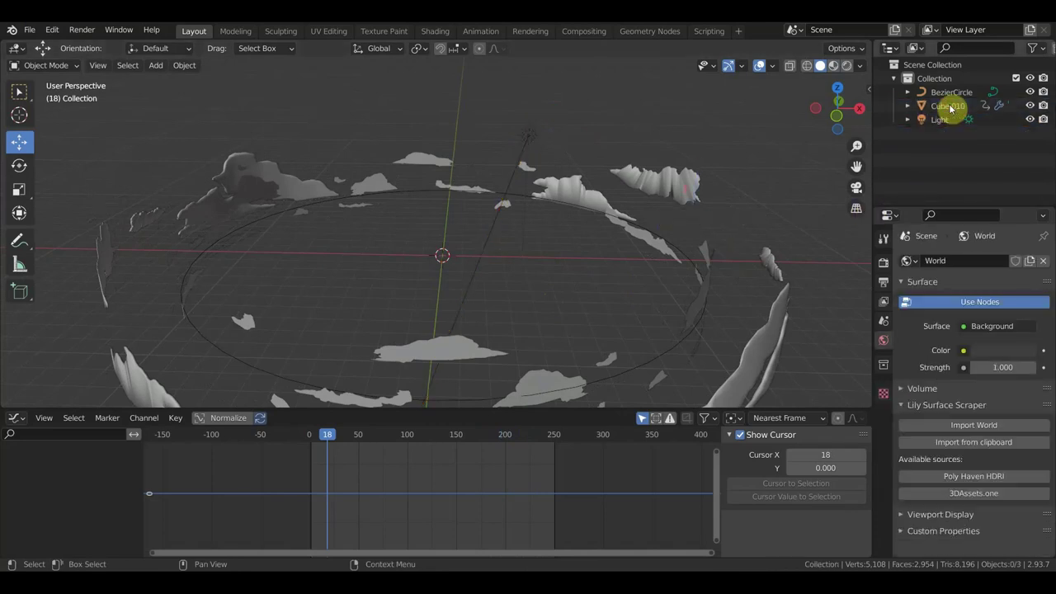
click(941, 119)
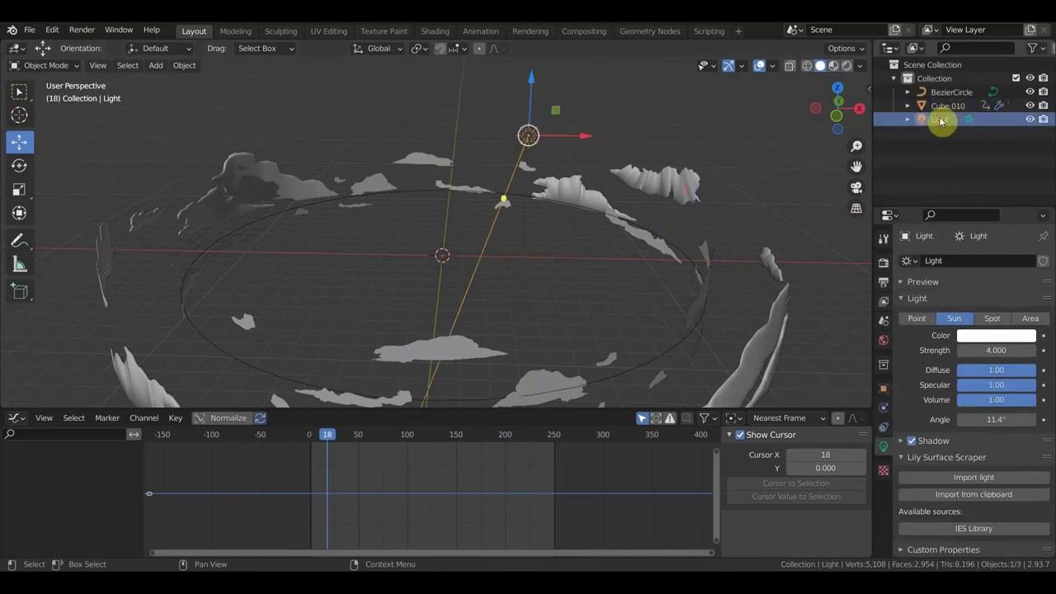
key(Delete)
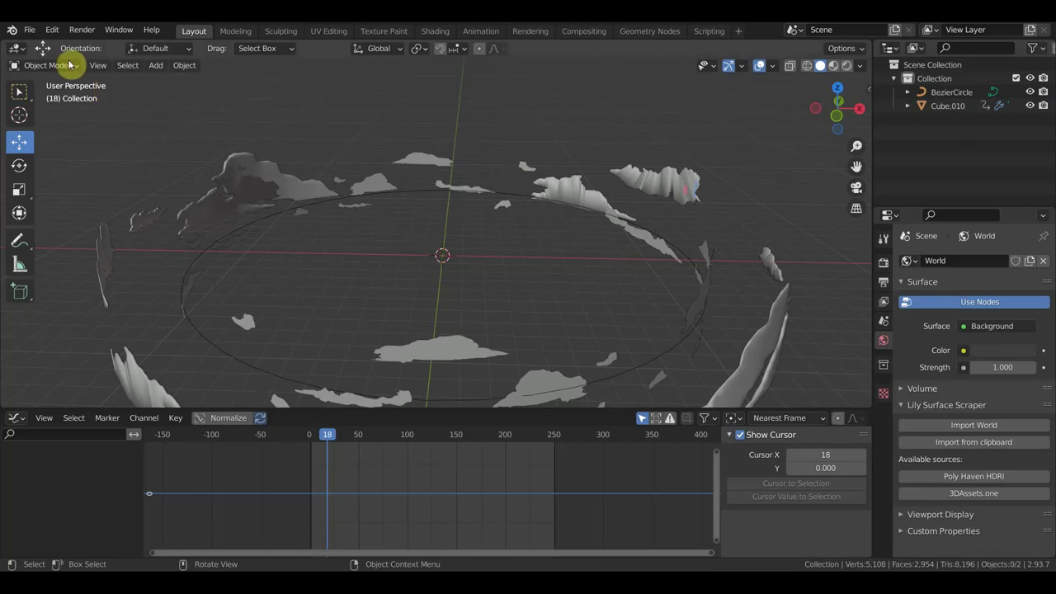
- Save the clouds scene under its current name and open the recent file сатир прыжок.blend
click(31, 31)
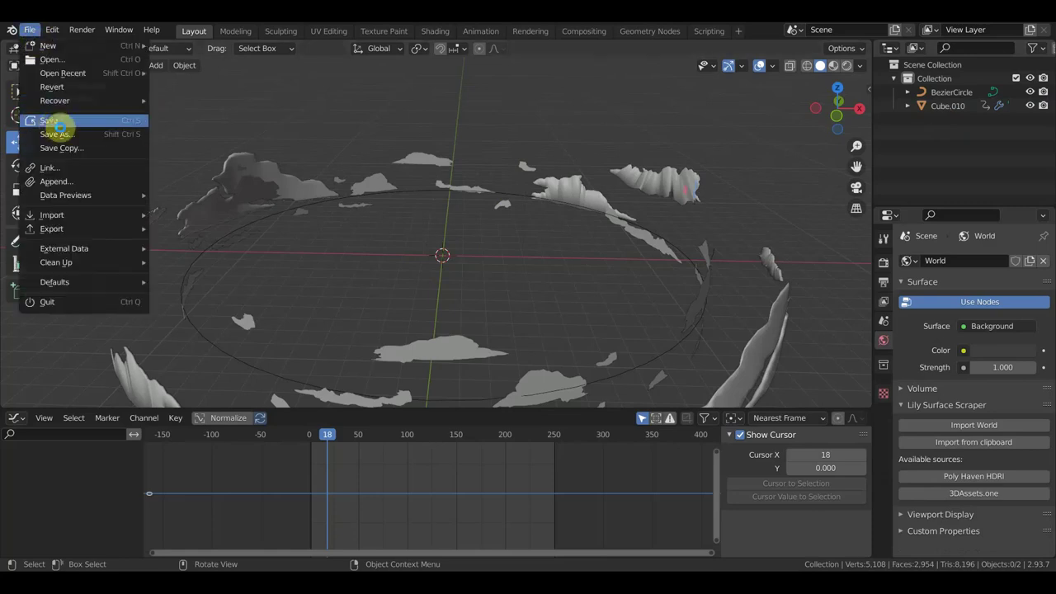
click(52, 119)
click(31, 30)
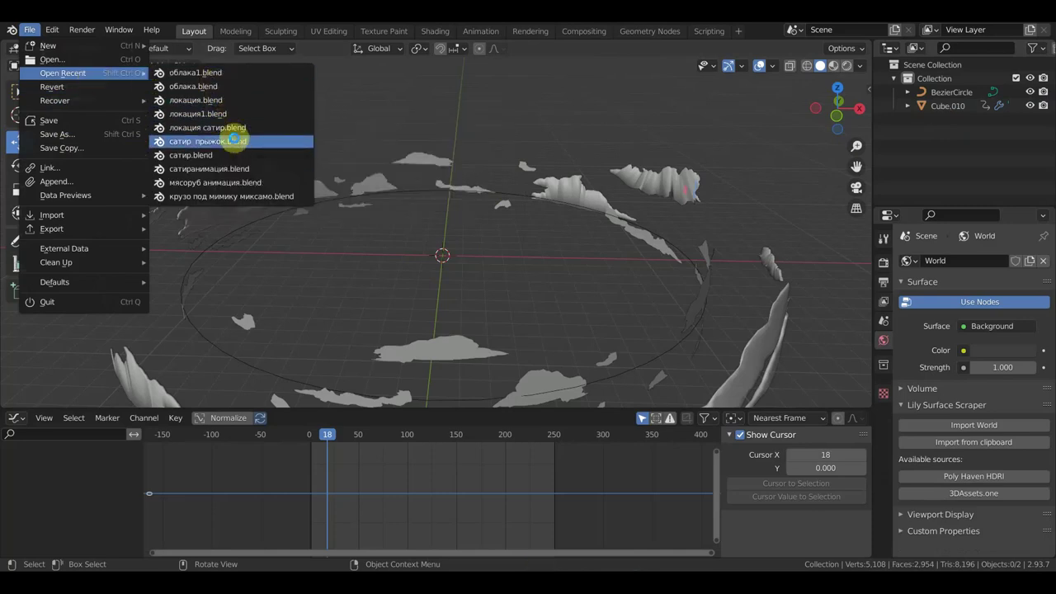
click(235, 141)
- Show the satyr in Material Preview shading in a taller viewport and play back its jump animation
scroll(526, 276, up, 4)
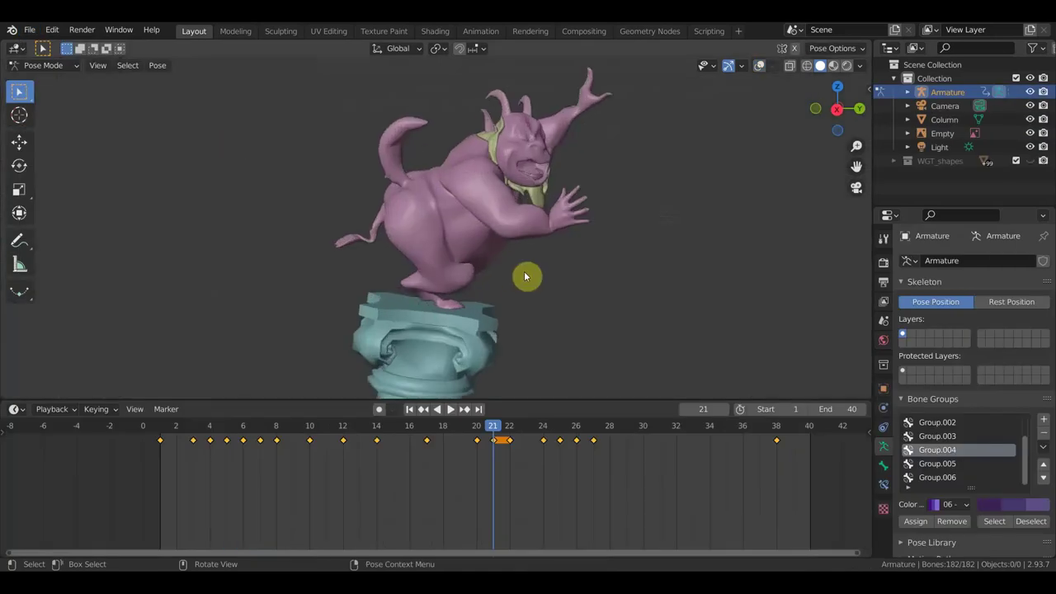
drag(568, 401, 582, 482)
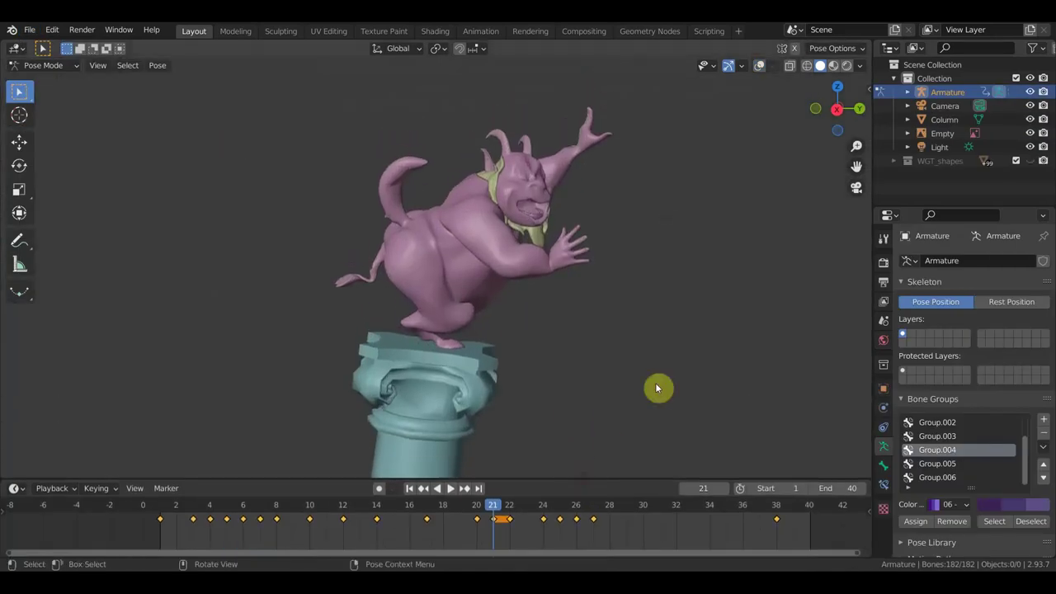
click(846, 65)
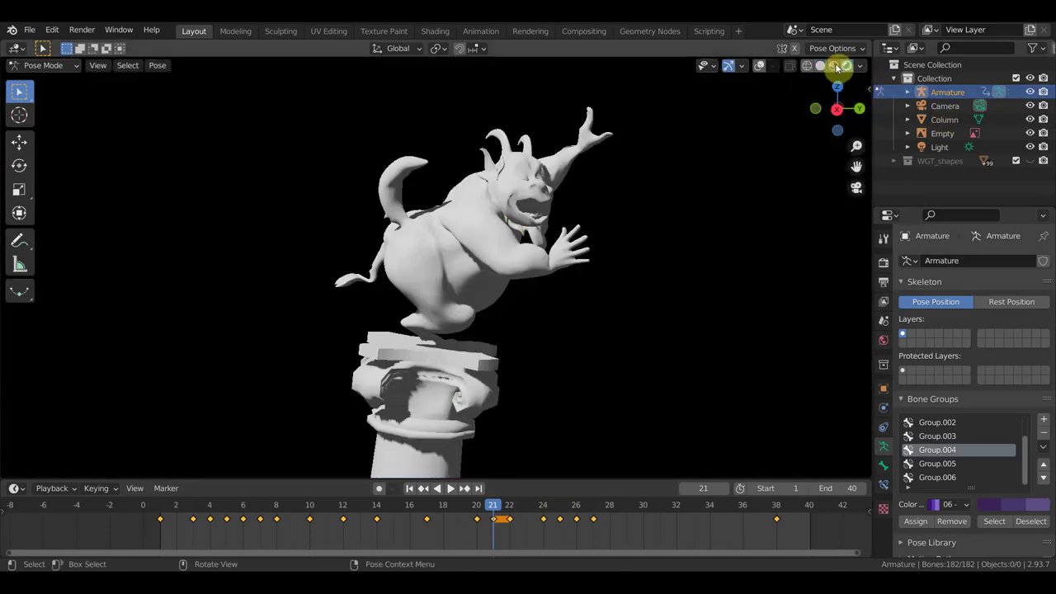
click(834, 66)
key(space)
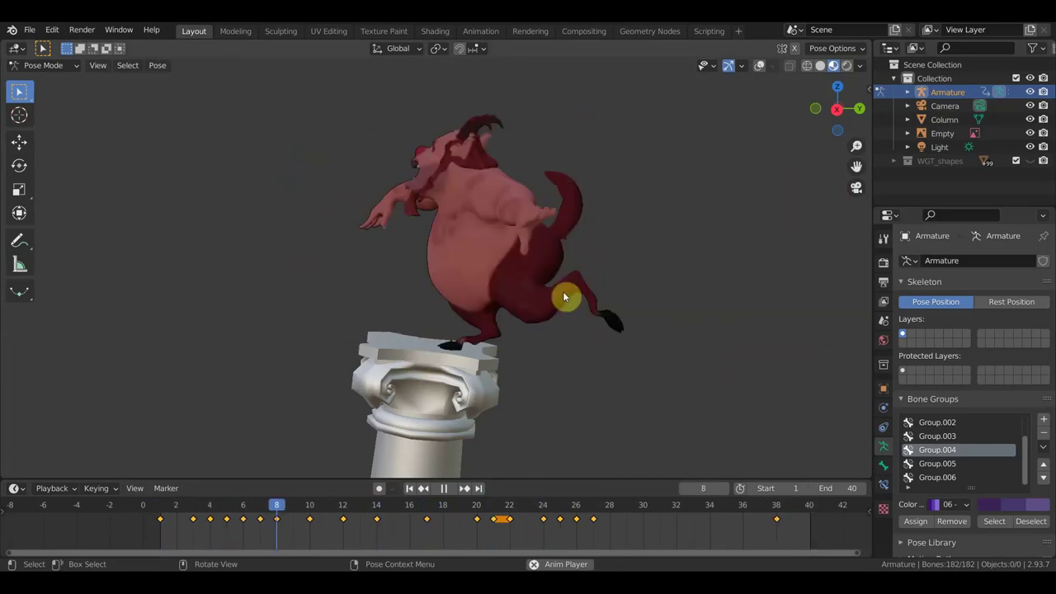
key(space)
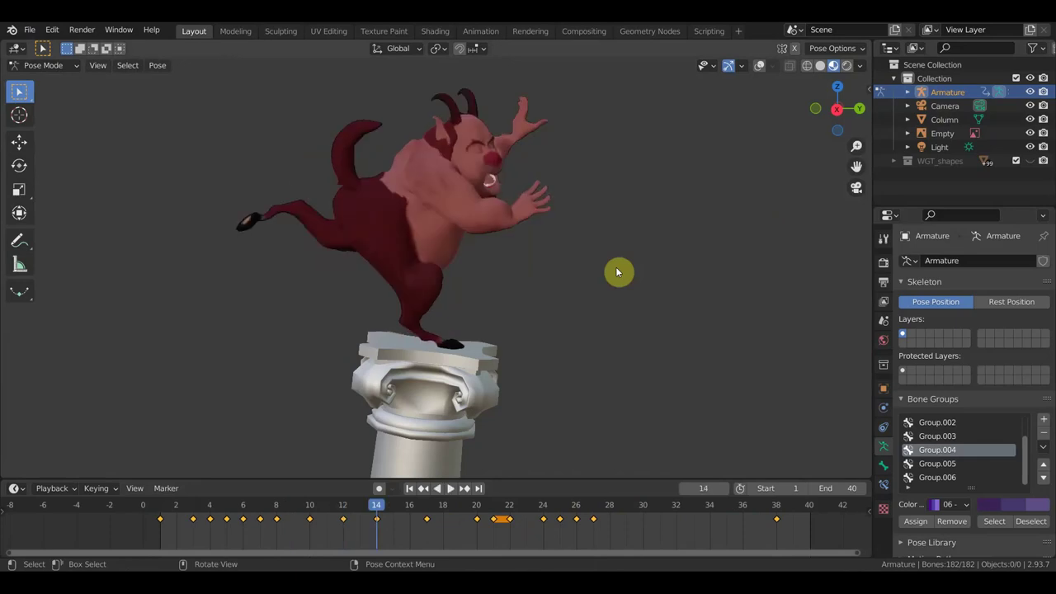
- Delete the light from the satyr scene
click(940, 146)
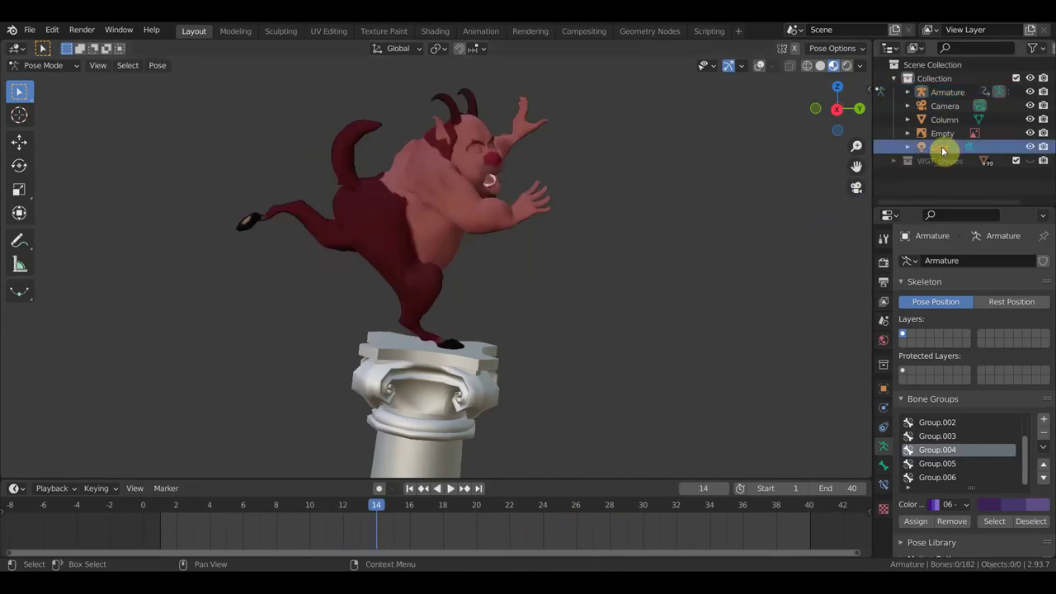
key(Delete)
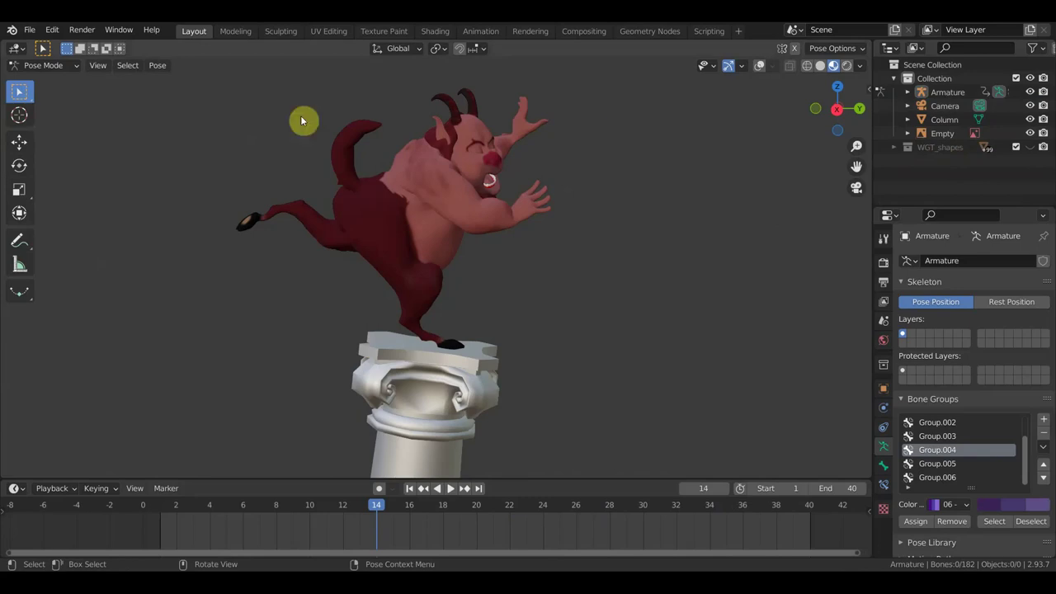
- Save the satyr scene in its current folder as the incremented copy сатир прыжок1.blend
click(29, 31)
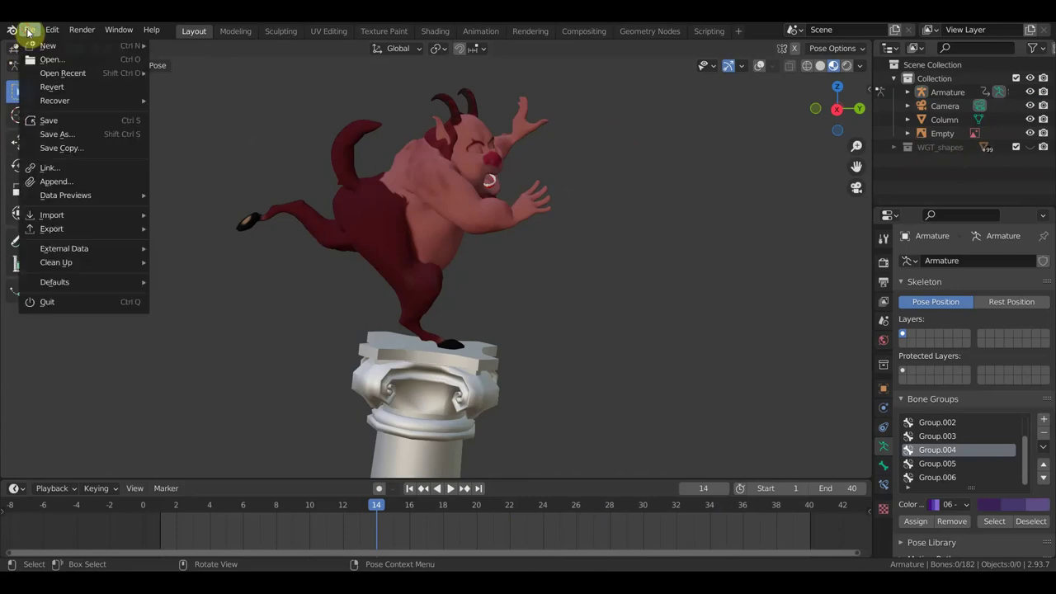
click(76, 134)
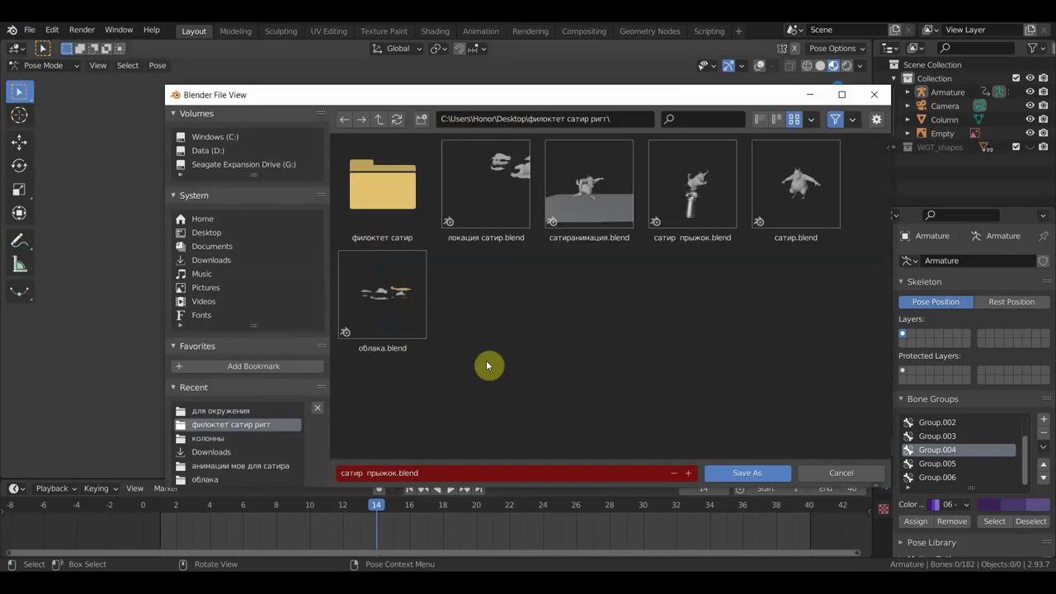
click(690, 474)
click(743, 474)
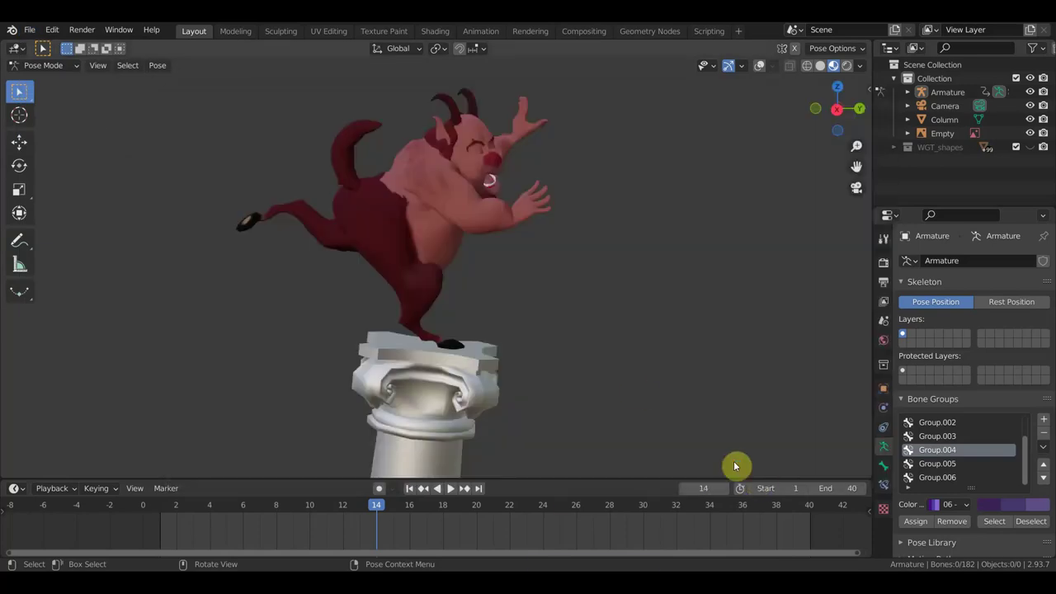
- Open the recent file локация.blend and show the forest location in Material Preview shading
click(32, 32)
mouse_move(63, 74)
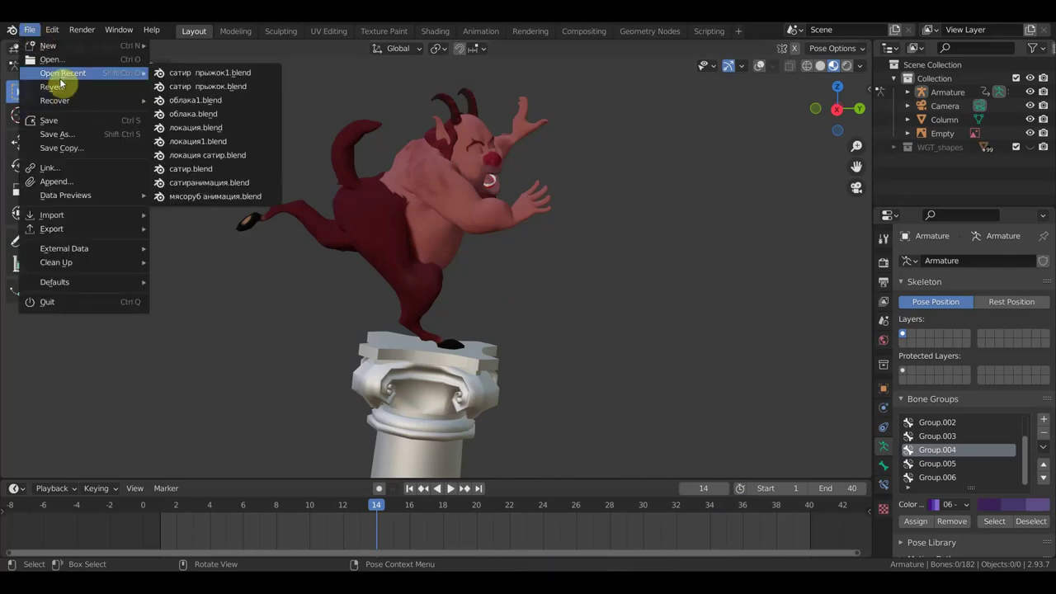
click(226, 130)
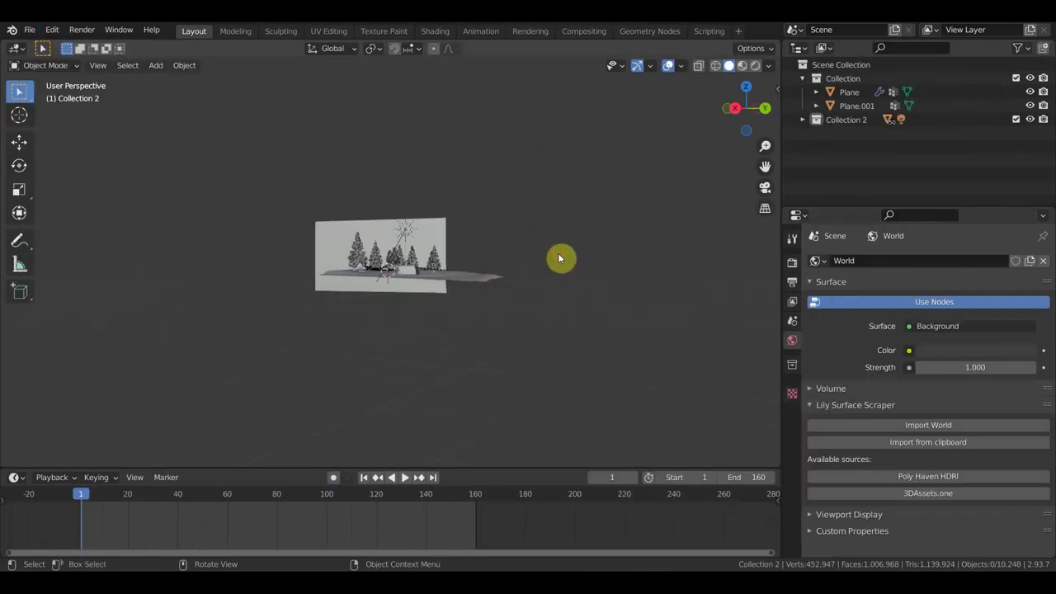
scroll(558, 255, up, 5)
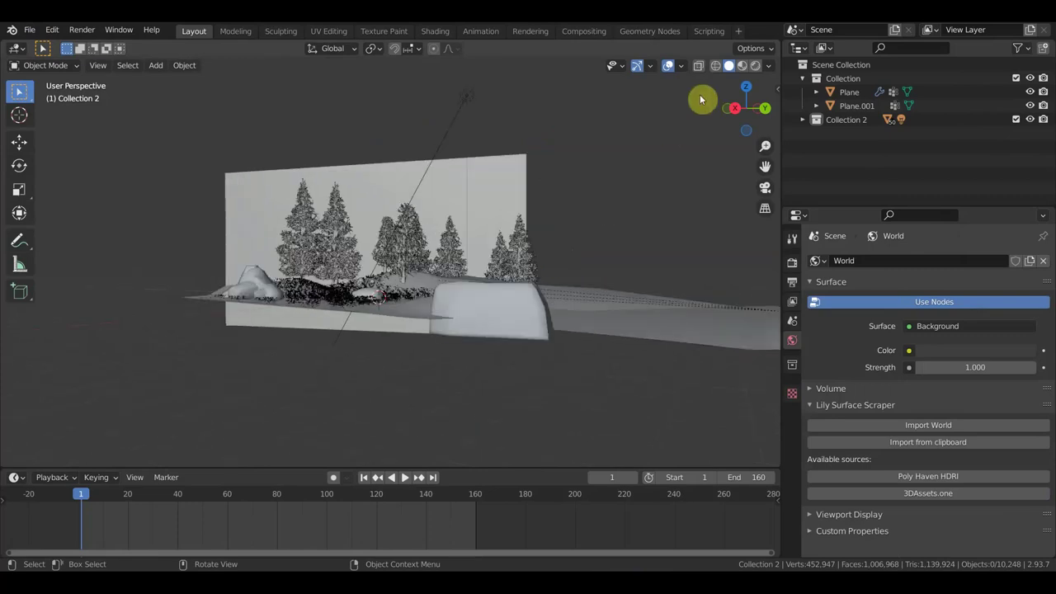
click(742, 66)
mouse_move(620, 181)
middle_down()
mouse_move(650, 189)
mouse_move(625, 189)
middle_up()
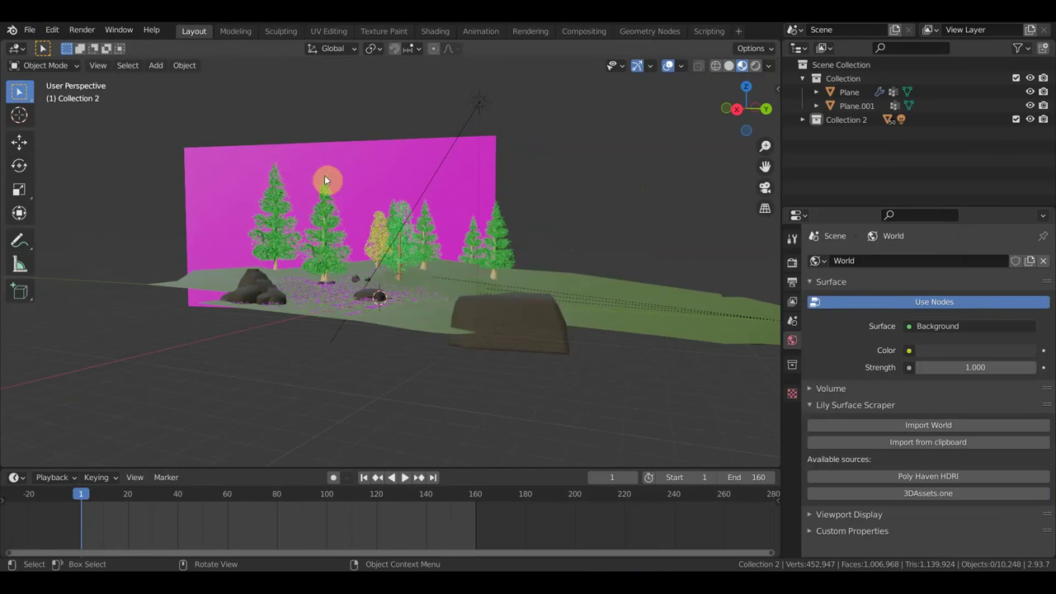
- Replace the backdrop plane's texture with Скриншот 30-10-2022 170758.jpg from the для окружения folder, preview the material and return to the Layout workspace
click(349, 172)
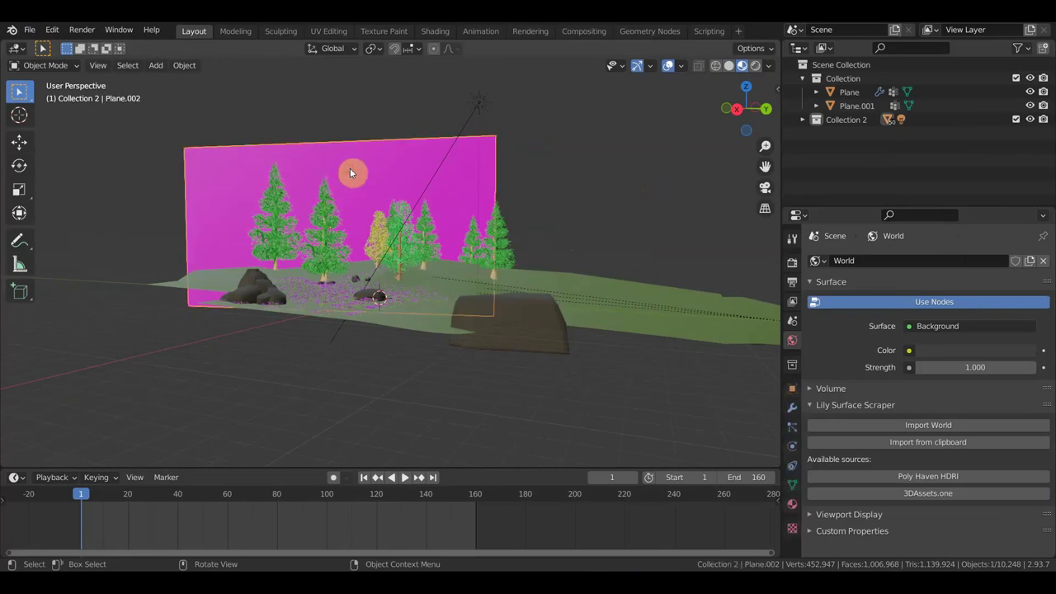
click(436, 32)
click(339, 409)
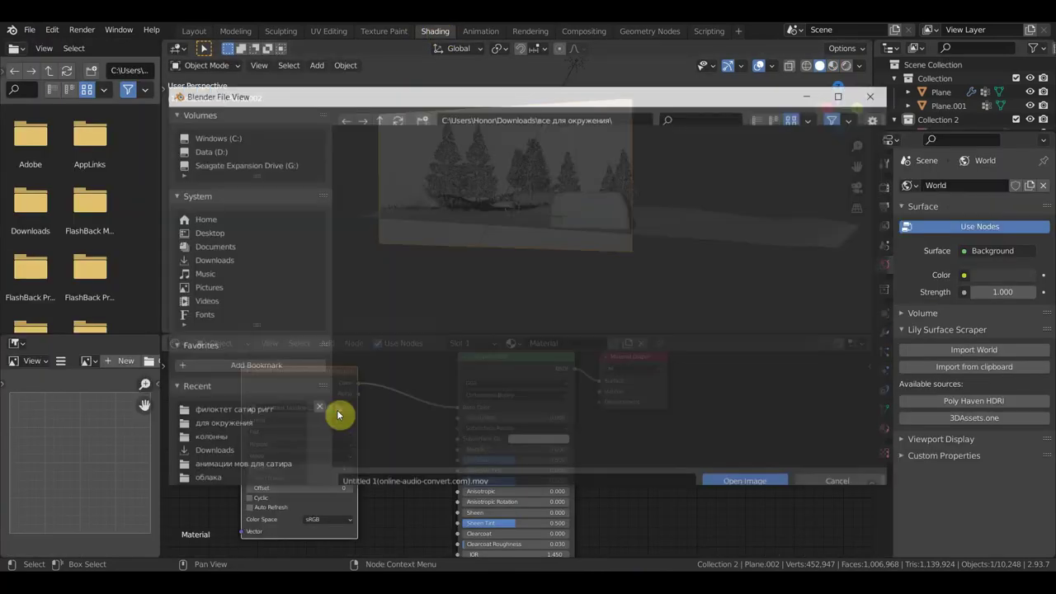
click(212, 261)
double_click(401, 207)
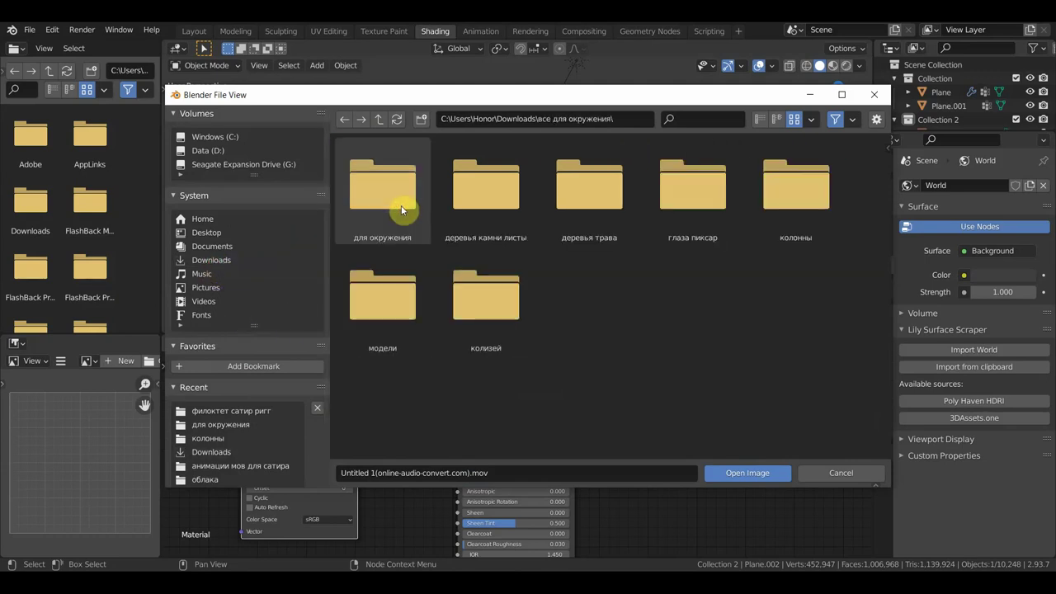
double_click(402, 208)
scroll(610, 360, down, 3)
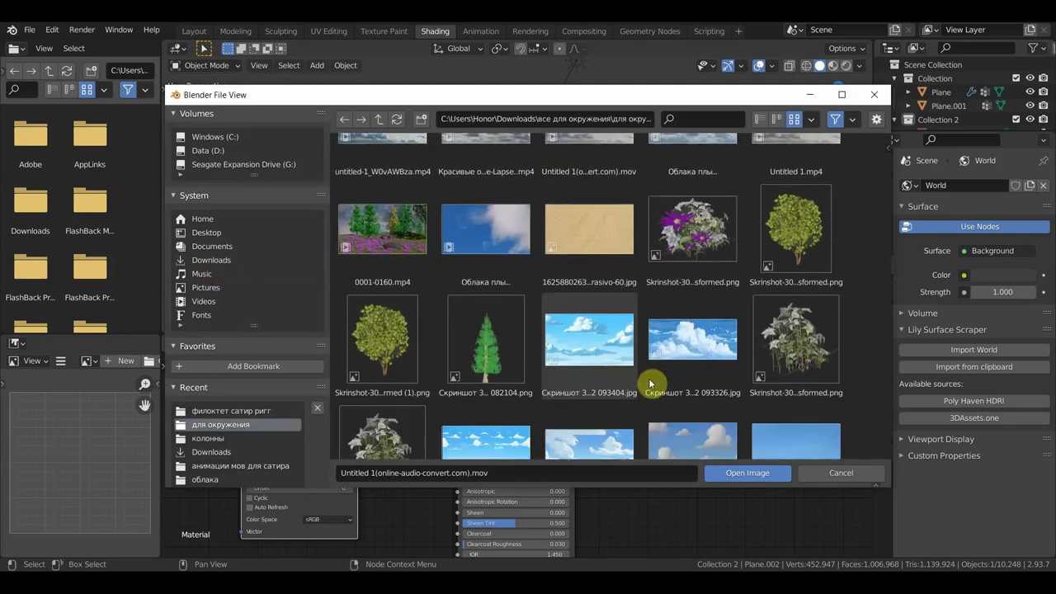
click(786, 358)
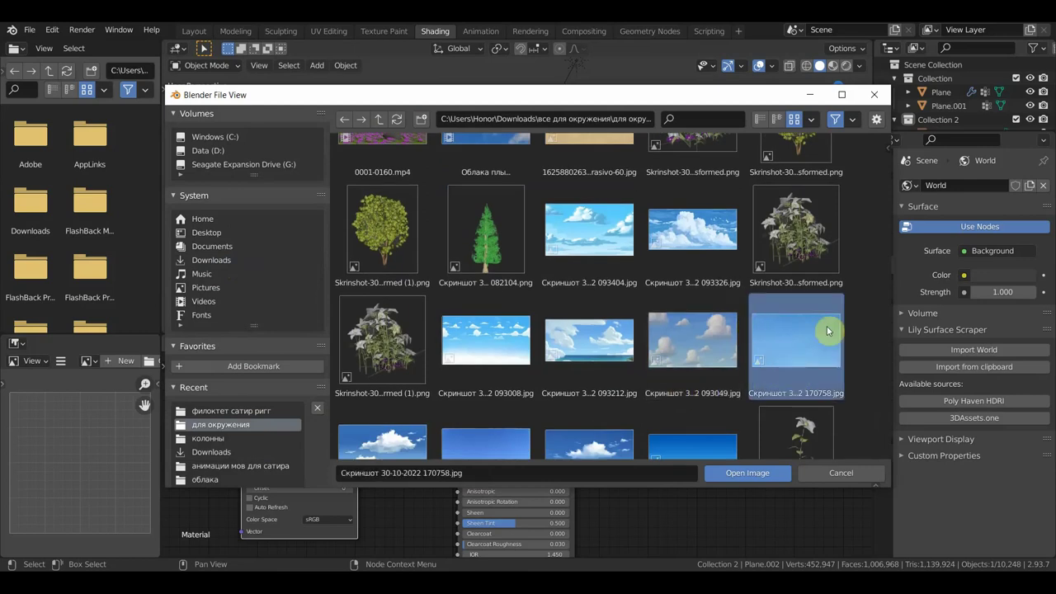
click(748, 473)
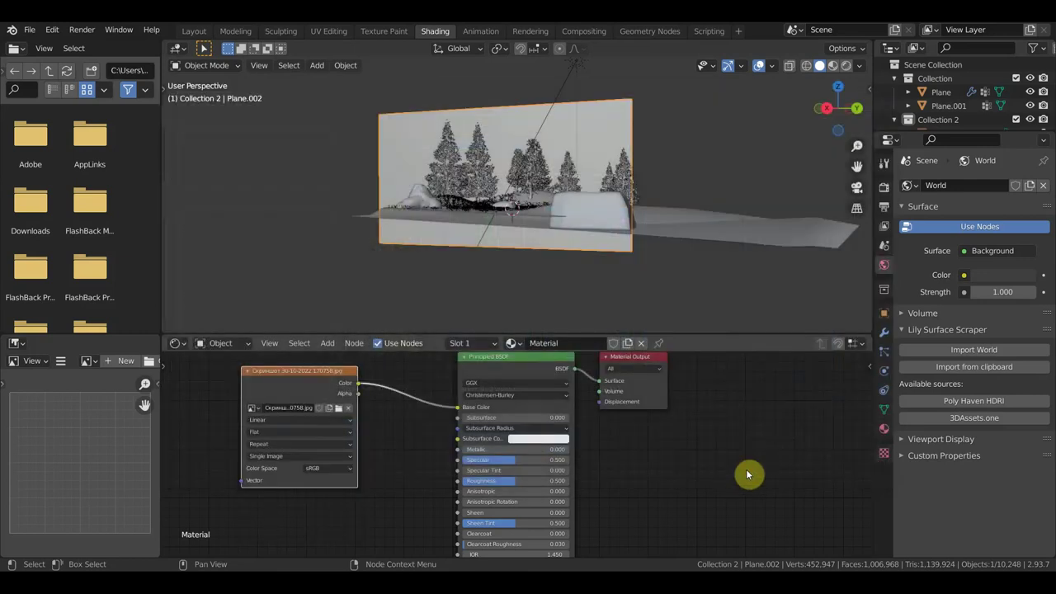
click(833, 66)
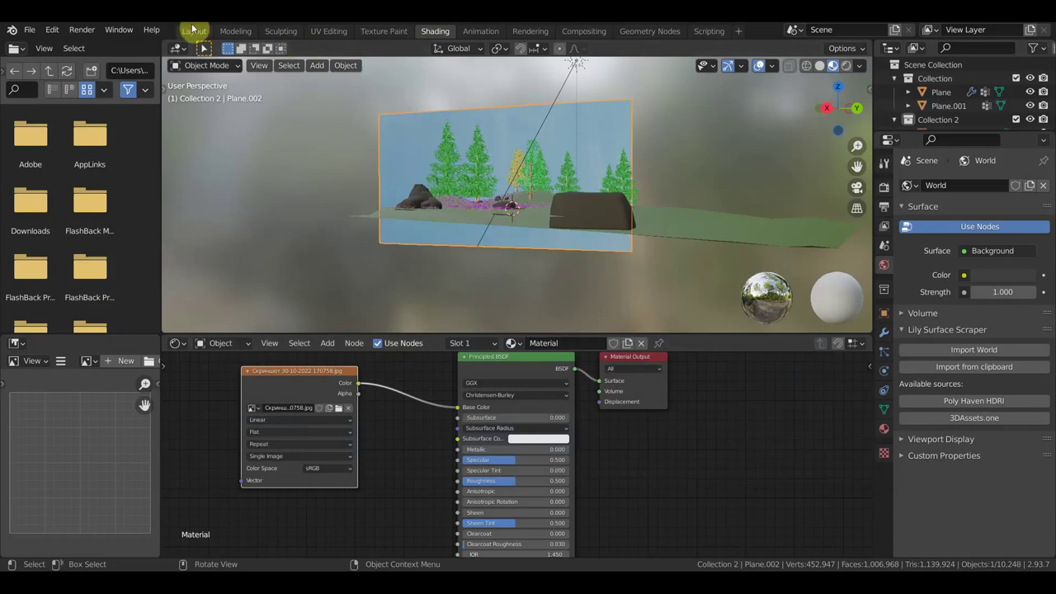
click(196, 31)
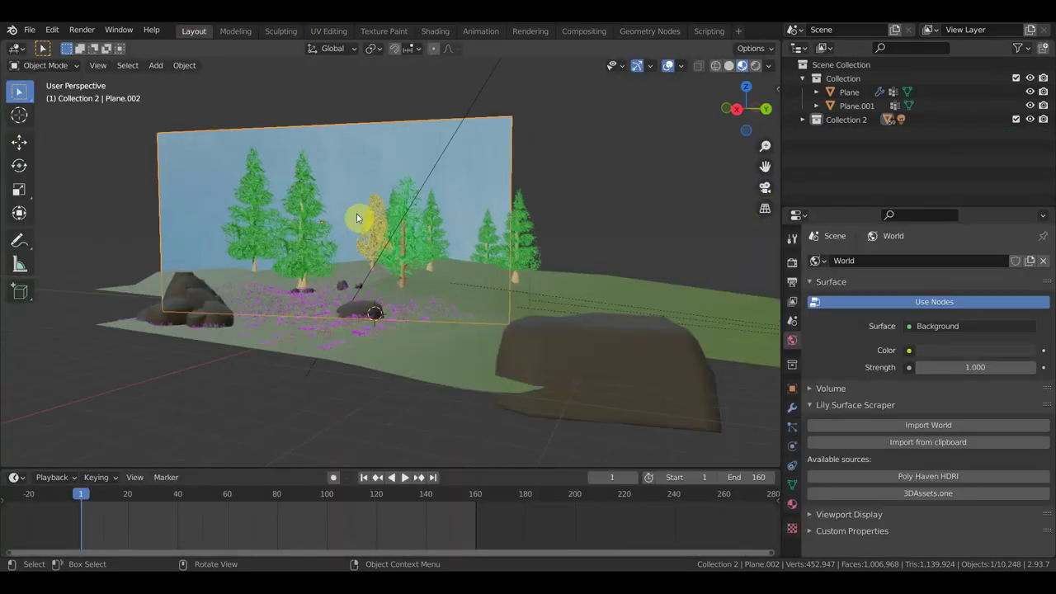
- Link the collection named Collection from облака1.blend in the облака folder on the Desktop into the forest scene
click(33, 30)
click(70, 168)
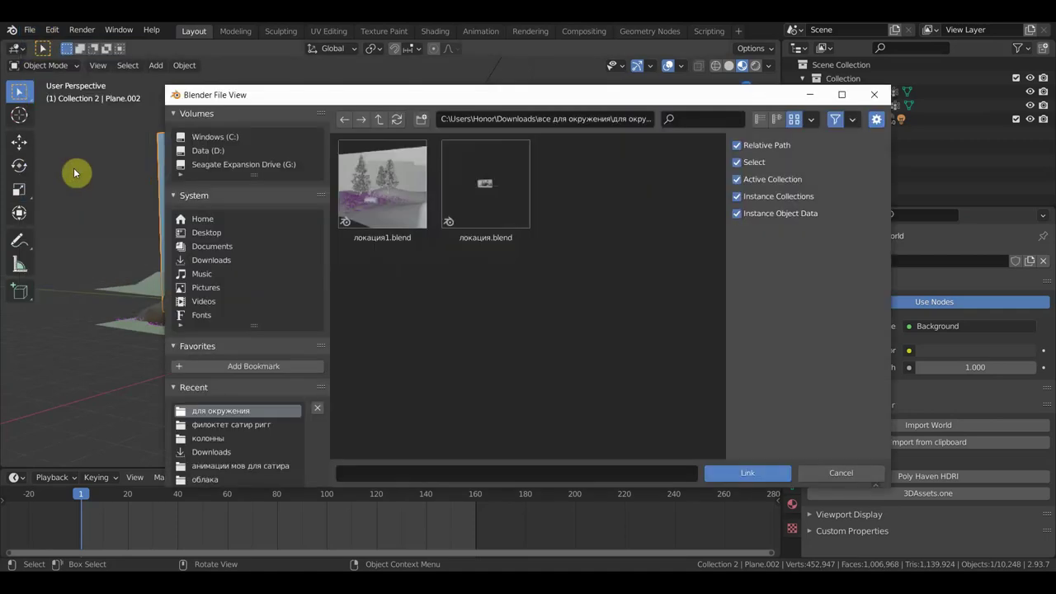
click(213, 247)
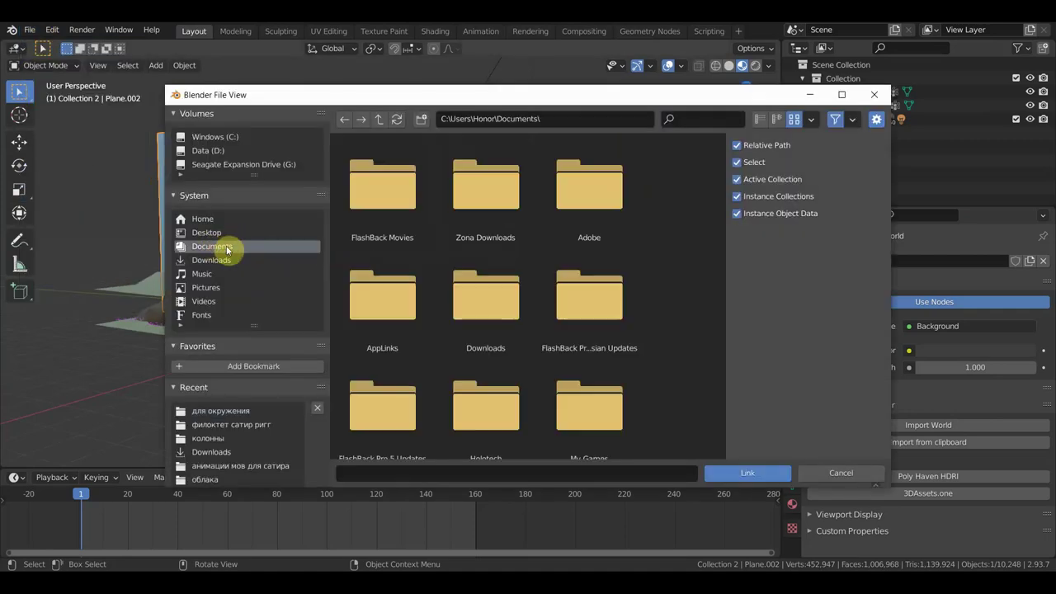
click(218, 234)
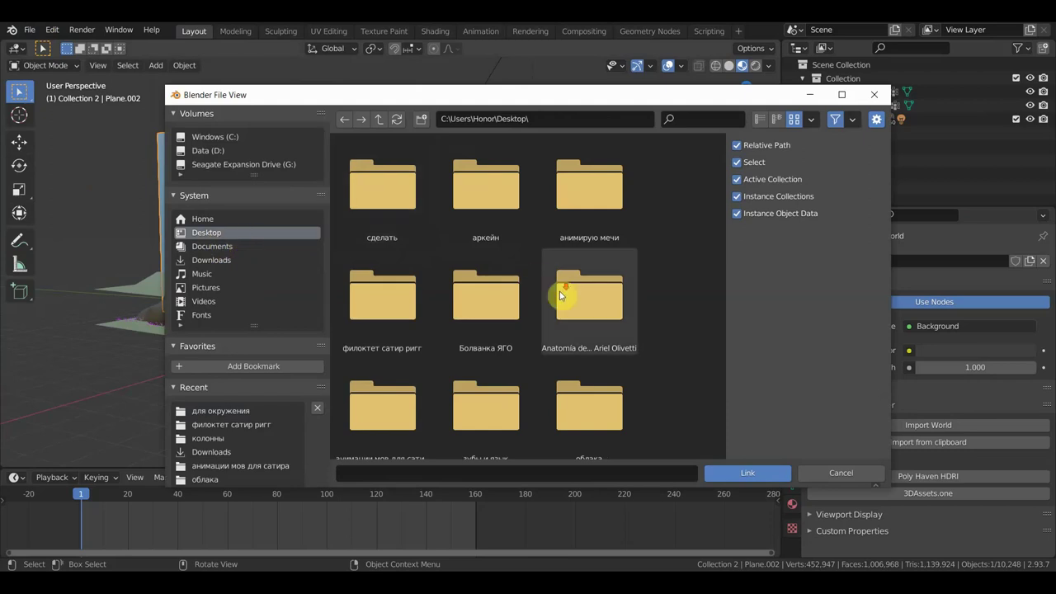
scroll(566, 298, down, 1)
click(594, 318)
double_click(594, 318)
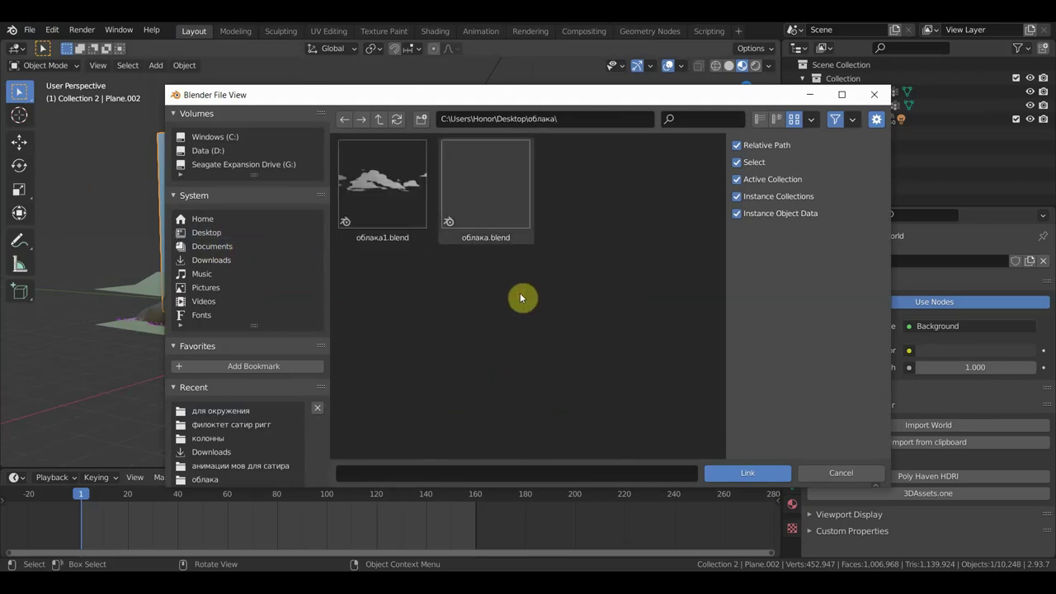
double_click(390, 198)
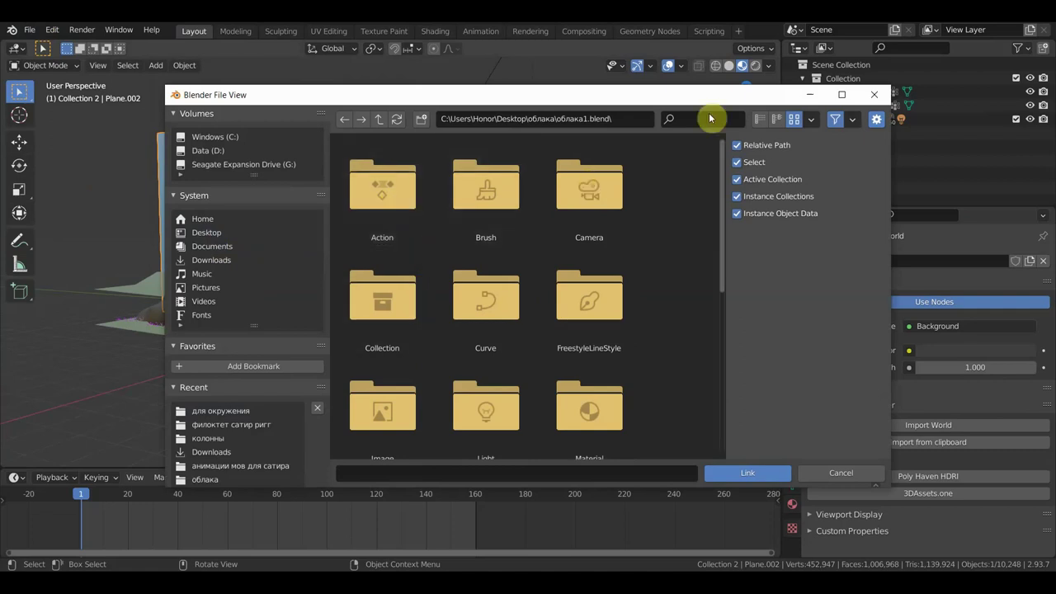
scroll(505, 345, down, 2)
double_click(387, 268)
double_click(400, 220)
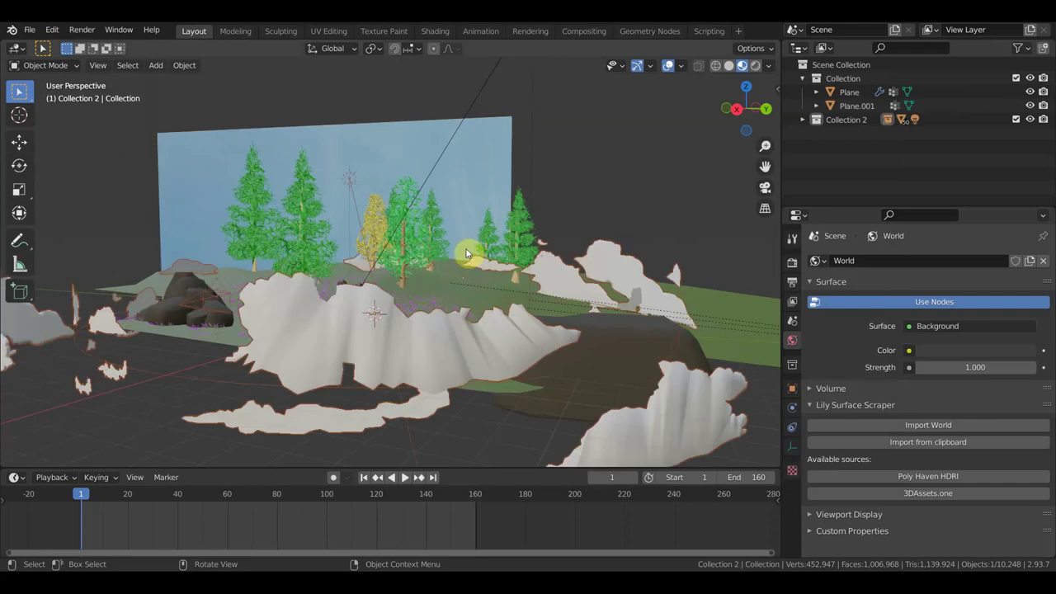
- Scale the linked clouds by about 1.63 and move them about 0.35 m in X, -1.22 m in Y and 3.9 m in Z
scroll(478, 259, down, 2)
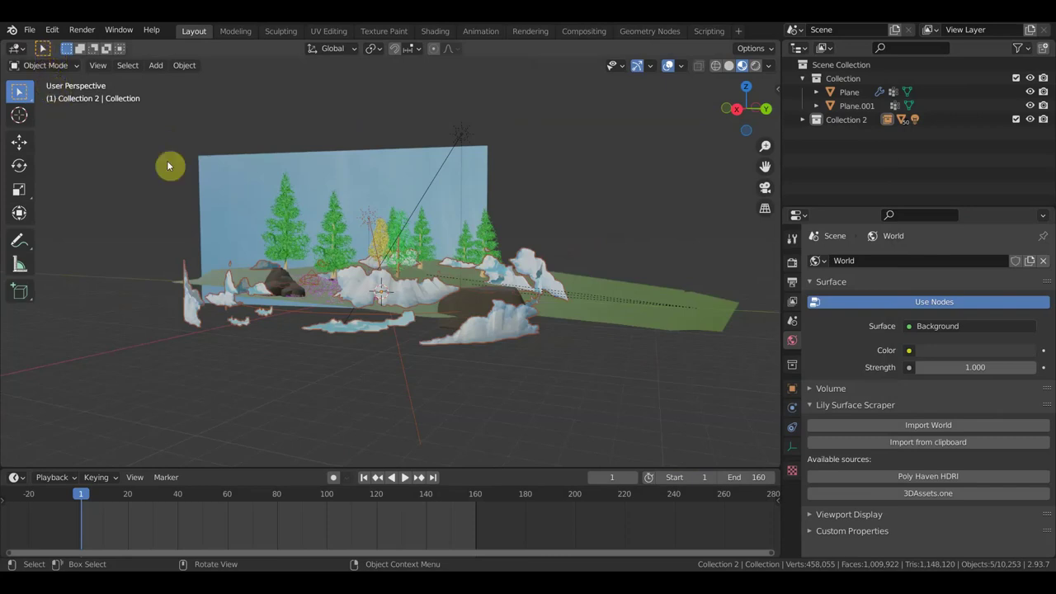
key(s)
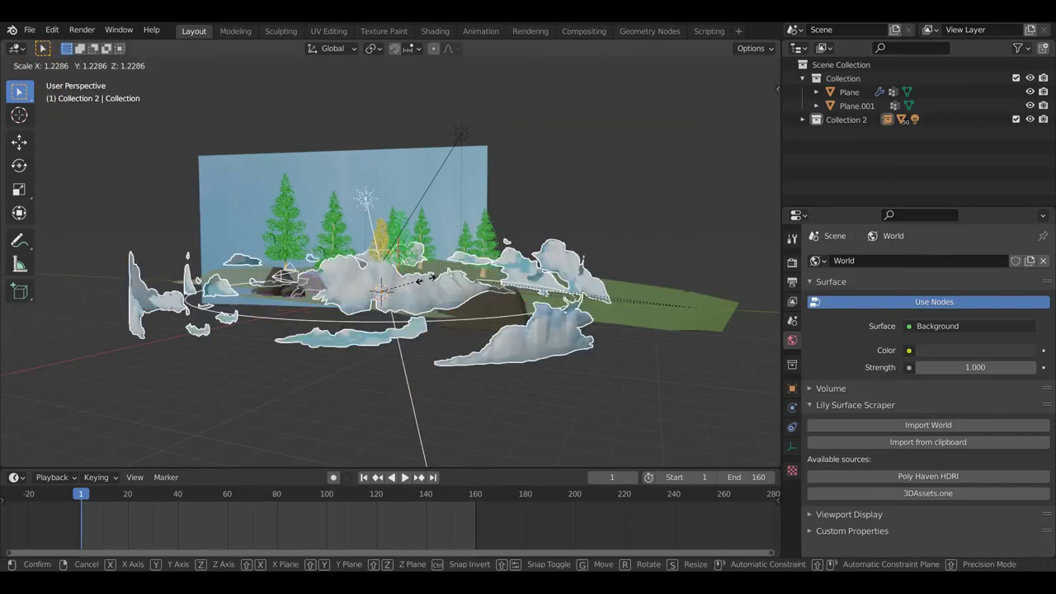
click(437, 285)
key(g)
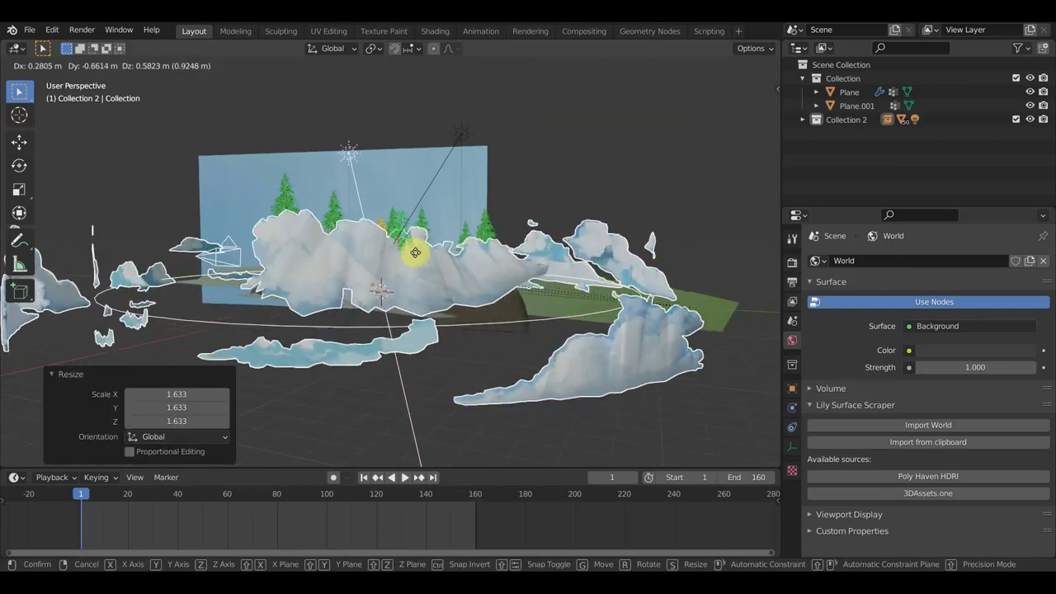
click(413, 236)
- Move the clouds by about -6.5, -0.3, 4.19 m and again by about -10.27, -4.26, 2.31 m in X, Y, Z
middle_drag(413, 236, 433, 270)
key(g)
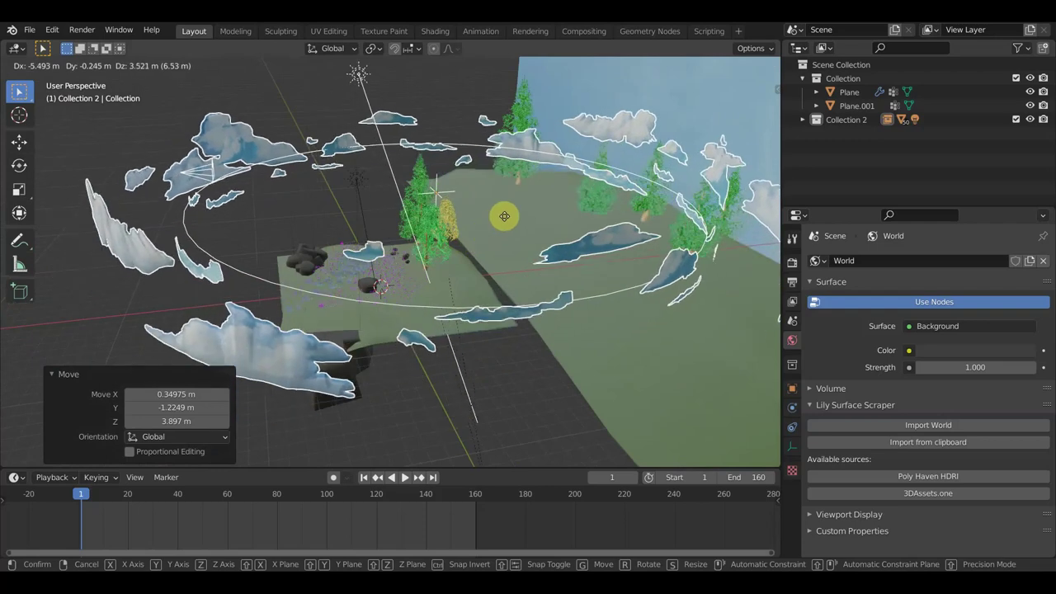
click(502, 217)
middle_drag(502, 217, 495, 323)
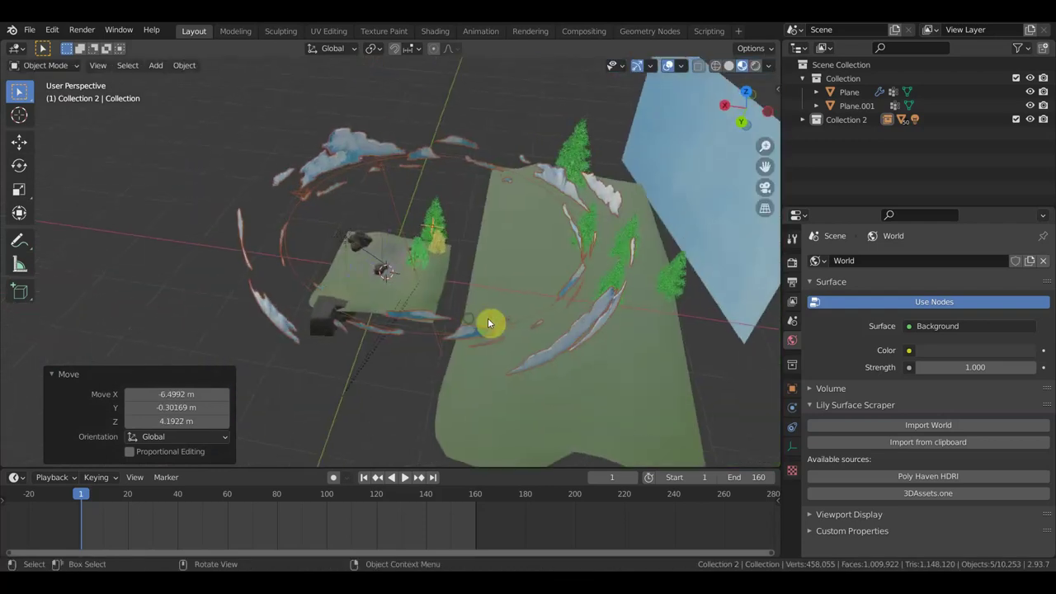
key(g)
click(575, 301)
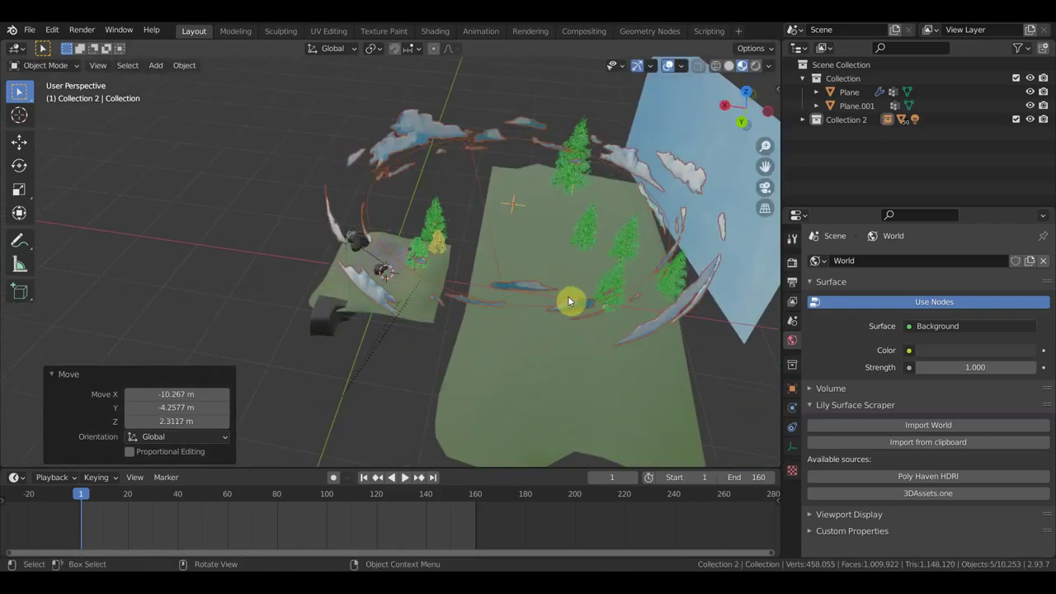
- Enlarge the linked clouds further and move them about 9.25 m in X, 2.95 m in Y and -1.04 m in Z, checking the front view
key(s)
click(595, 302)
key(g)
click(560, 307)
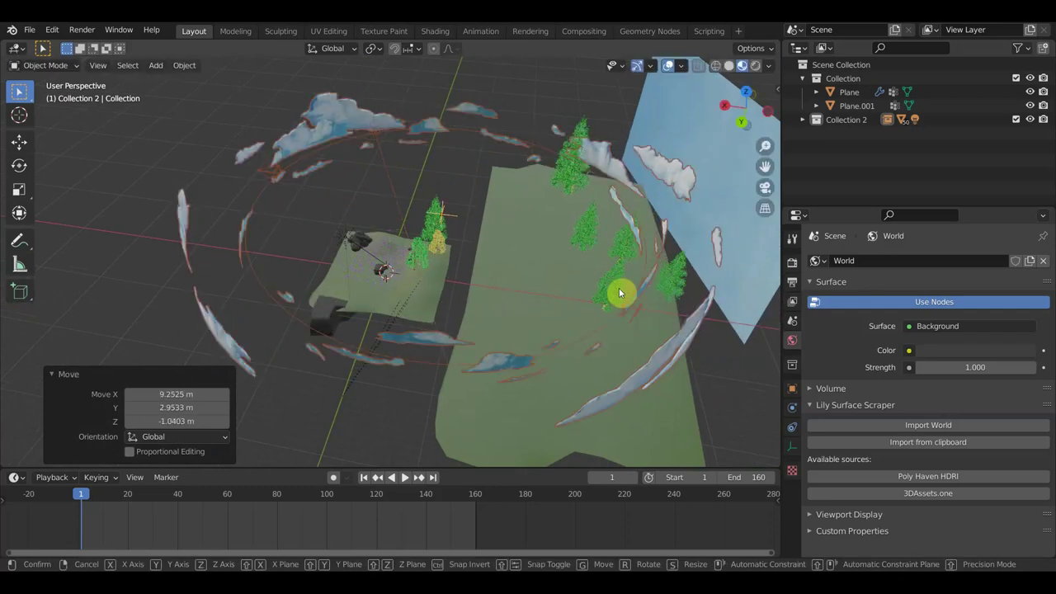
key(KP_1)
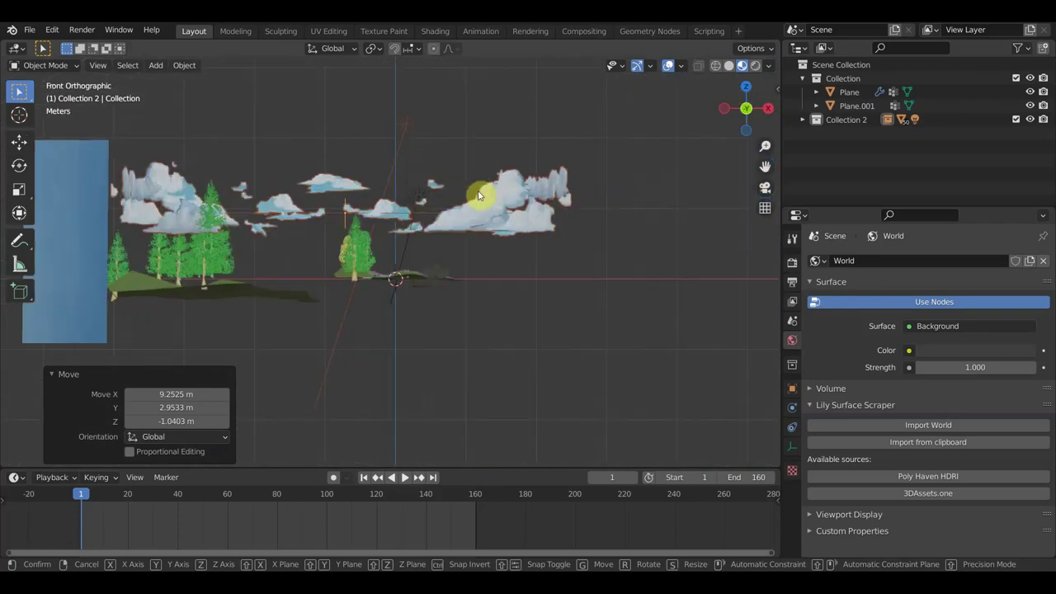
middle_drag(467, 311, 345, 316)
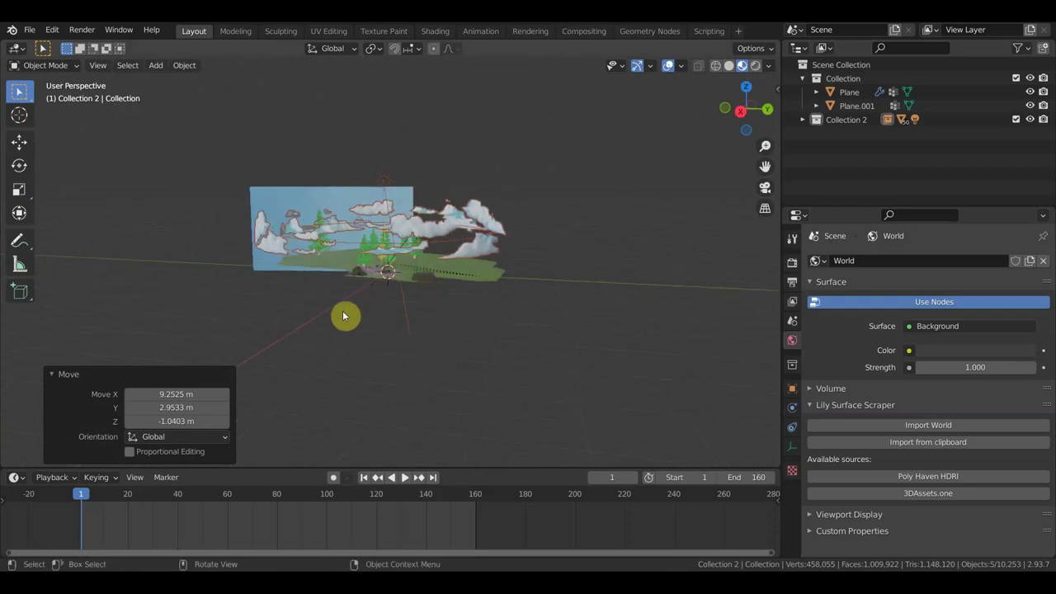
click(30, 31)
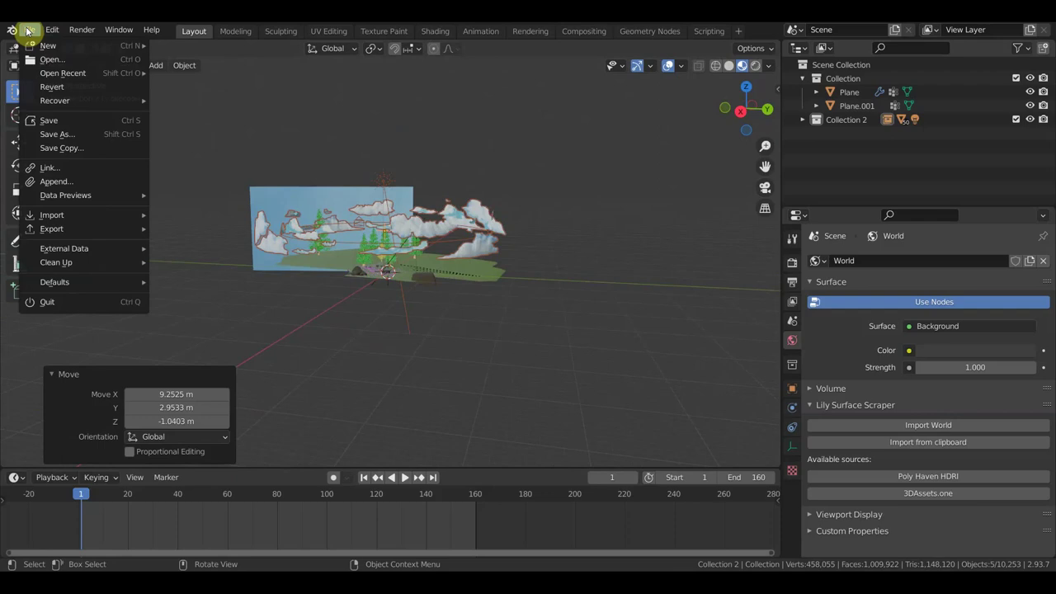
click(54, 173)
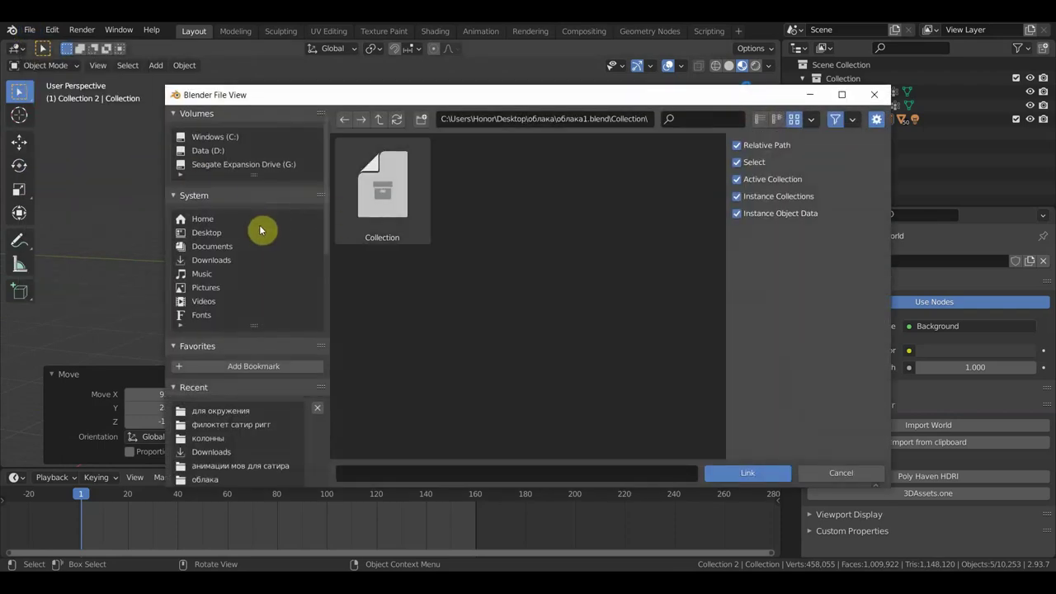
click(214, 234)
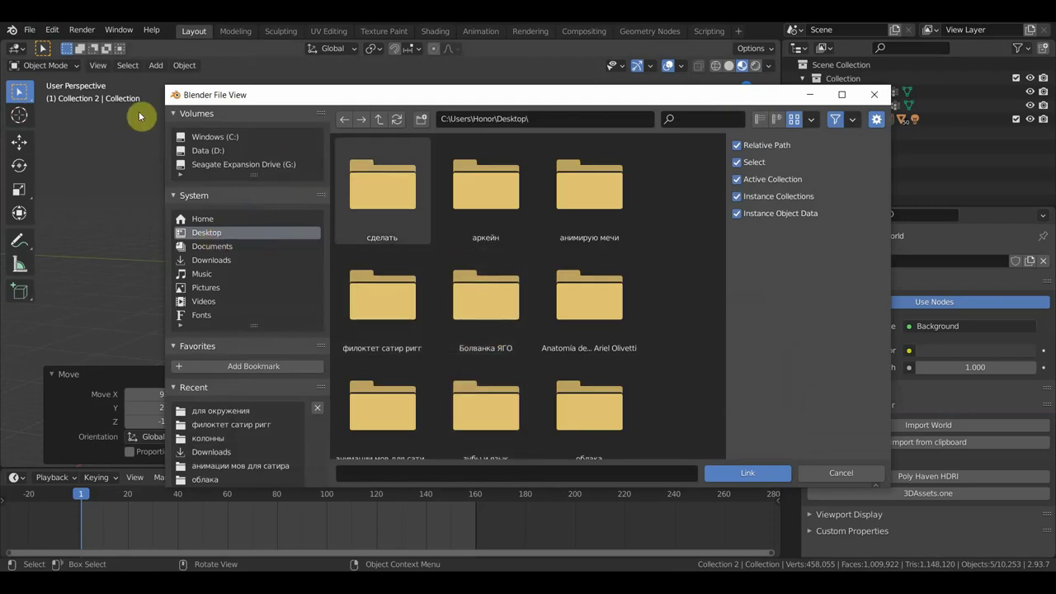
click(874, 94)
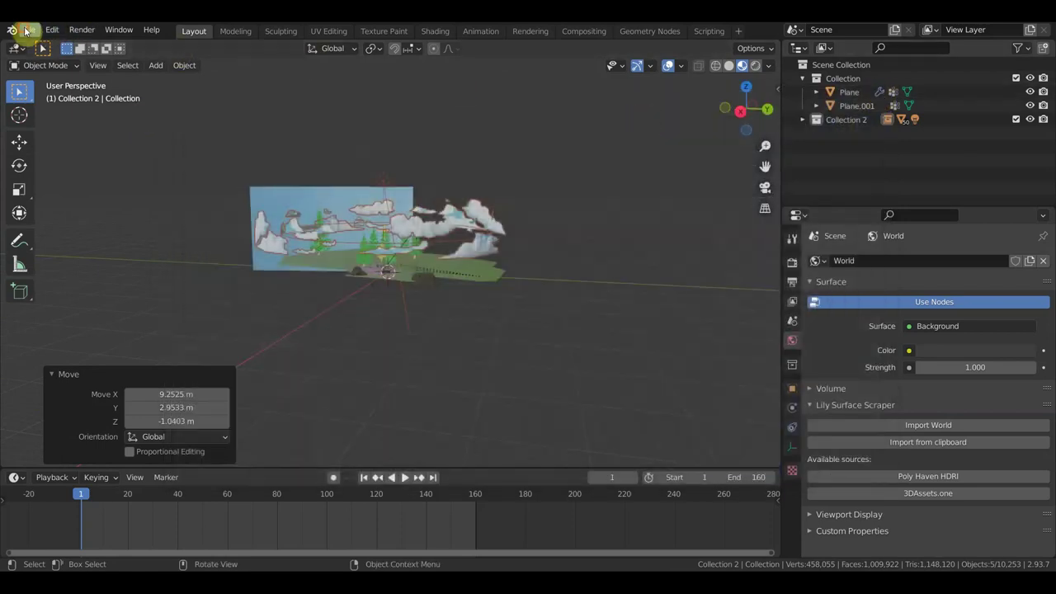
- Save the combined forest and clouds scene as a new file named локация линк.blend
click(27, 30)
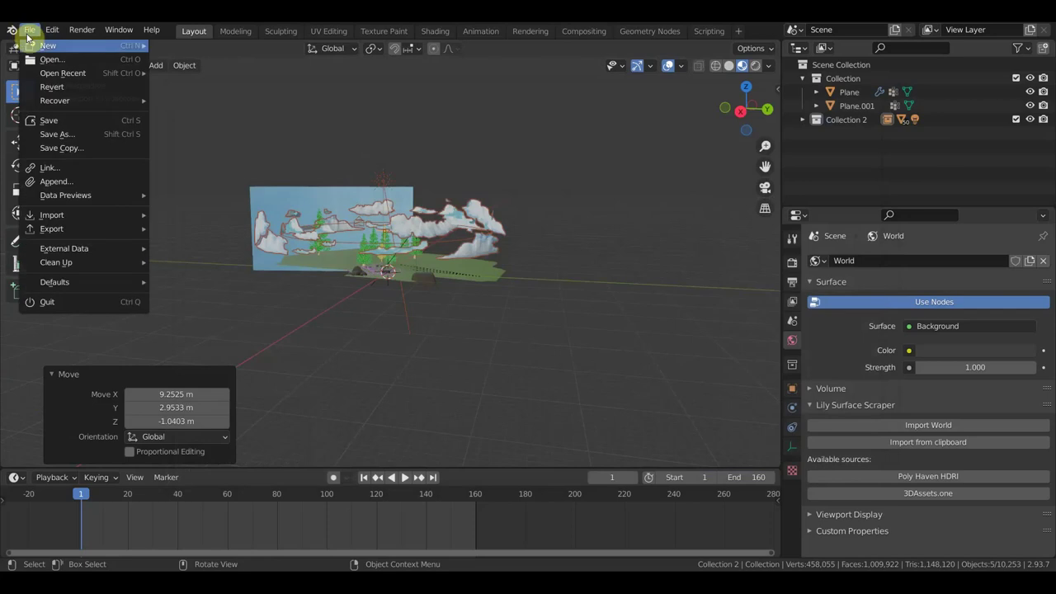
click(74, 134)
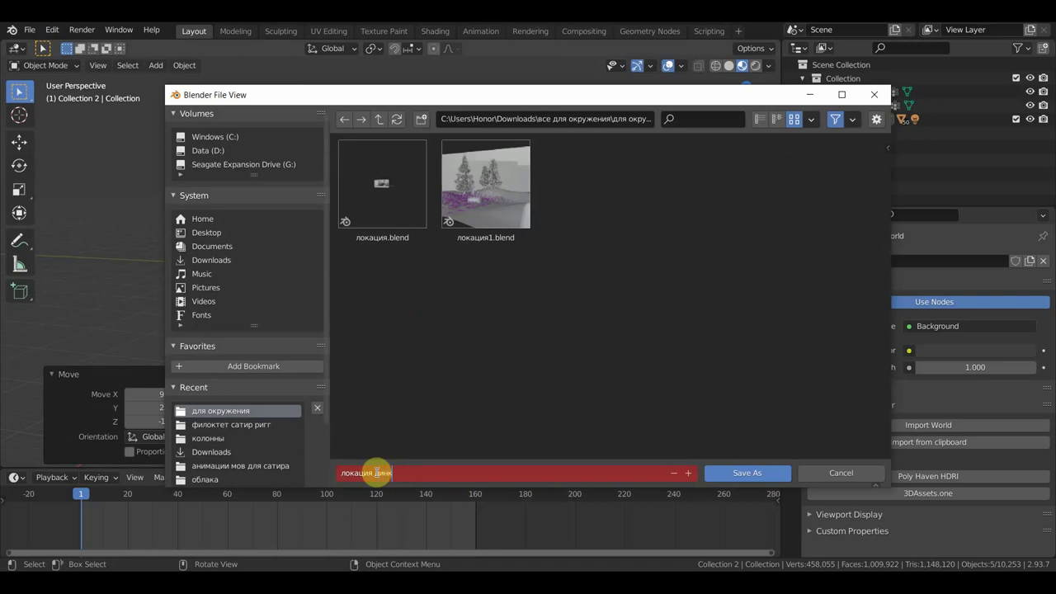
click(753, 476)
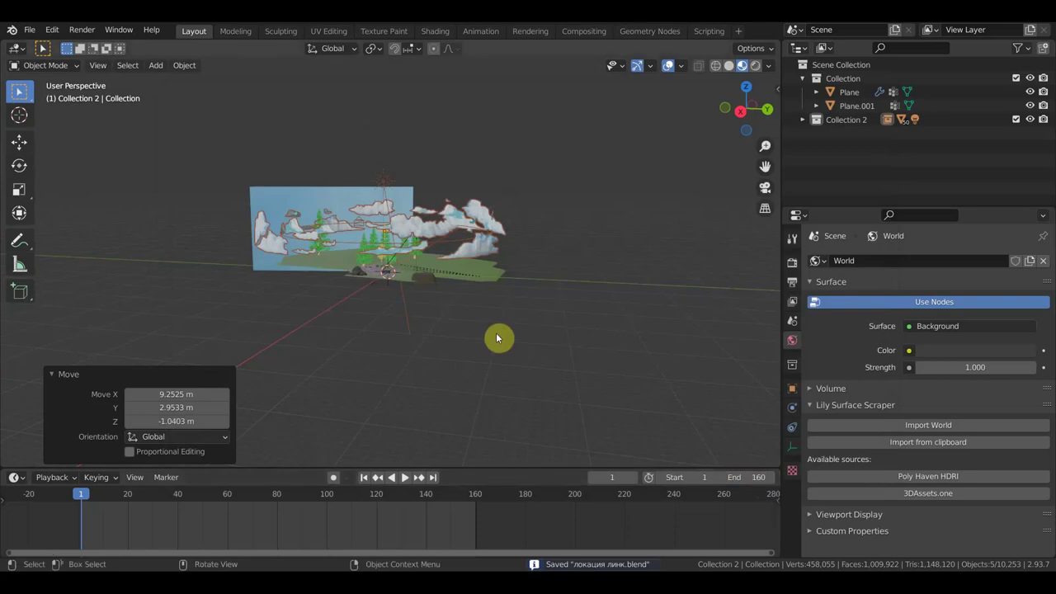
- Open the recent file сатир прыжок1.blend
middle_drag(486, 324, 427, 334)
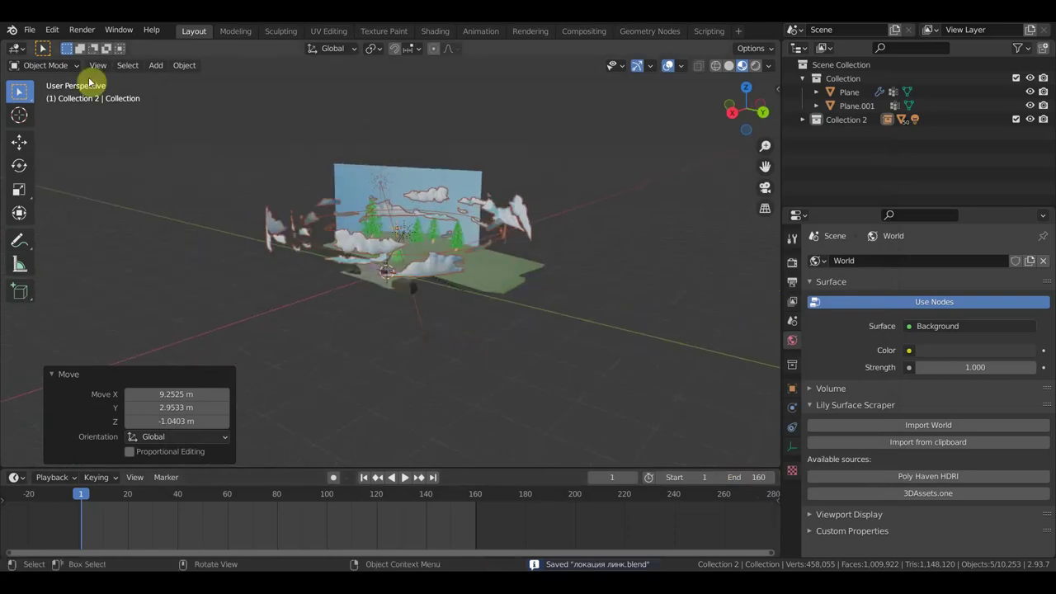
click(34, 31)
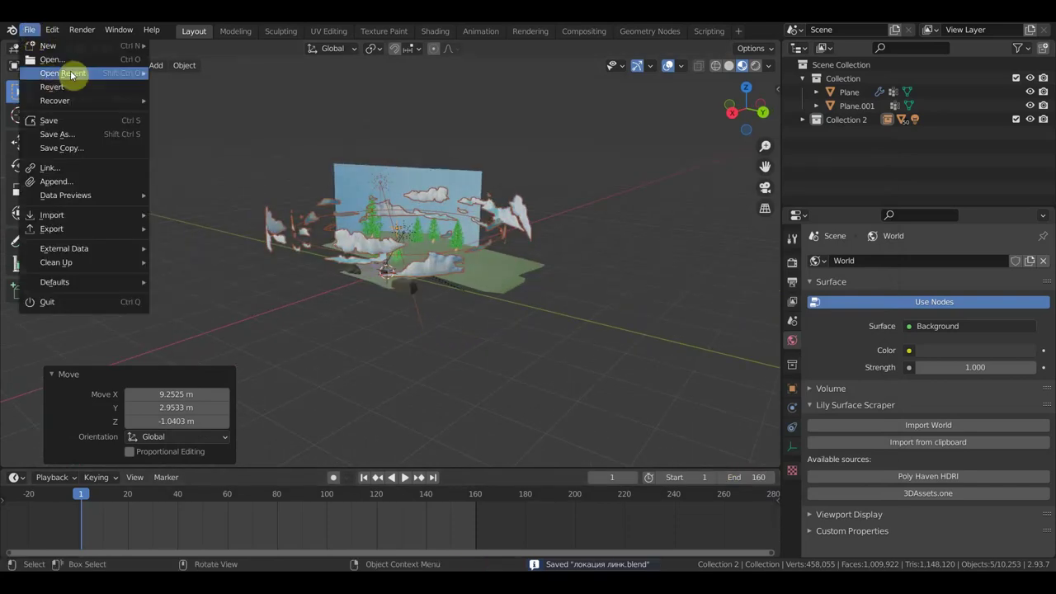
mouse_move(71, 75)
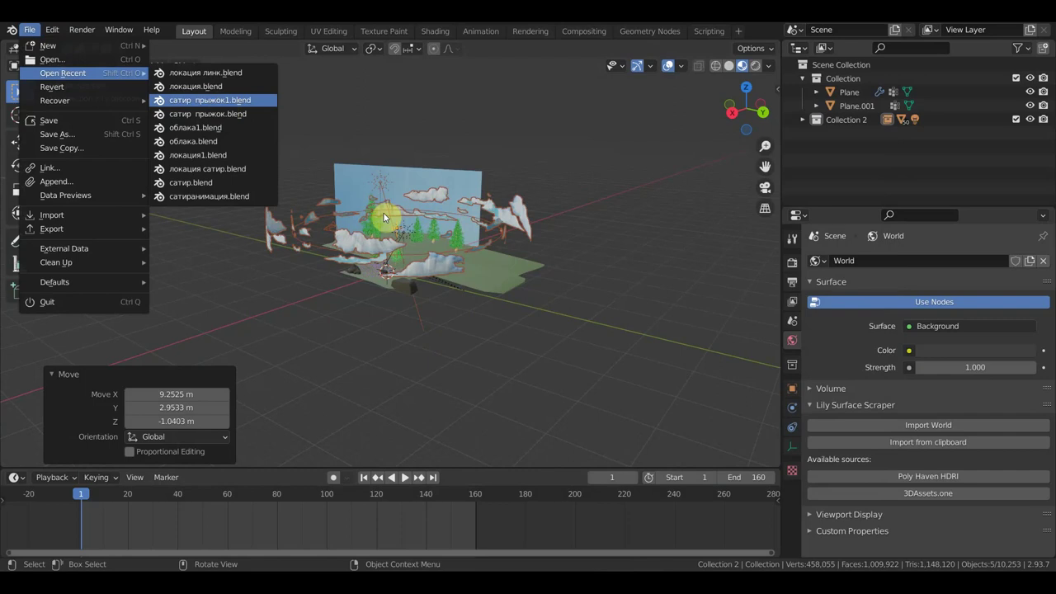
key(Return)
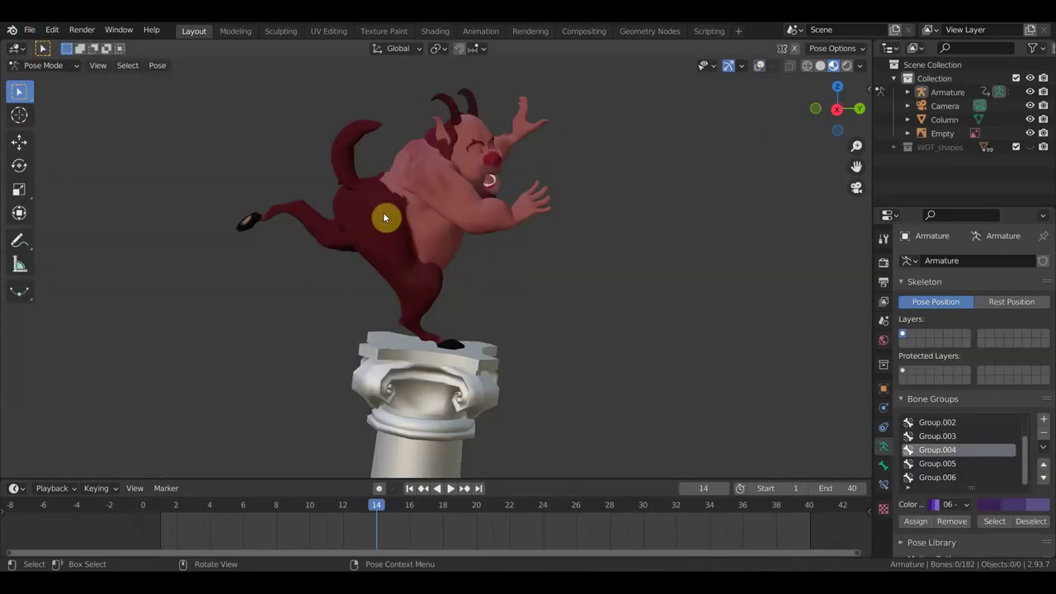
- Delete the Camera from the satyr jump scene and save the file
click(949, 107)
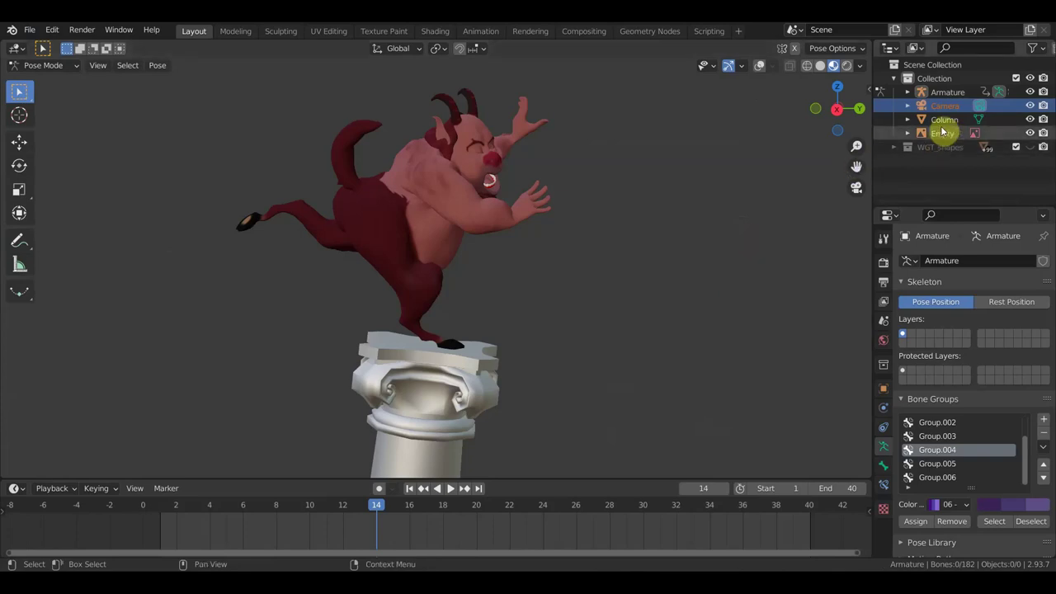
key(x)
middle_drag(608, 231, 188, 171)
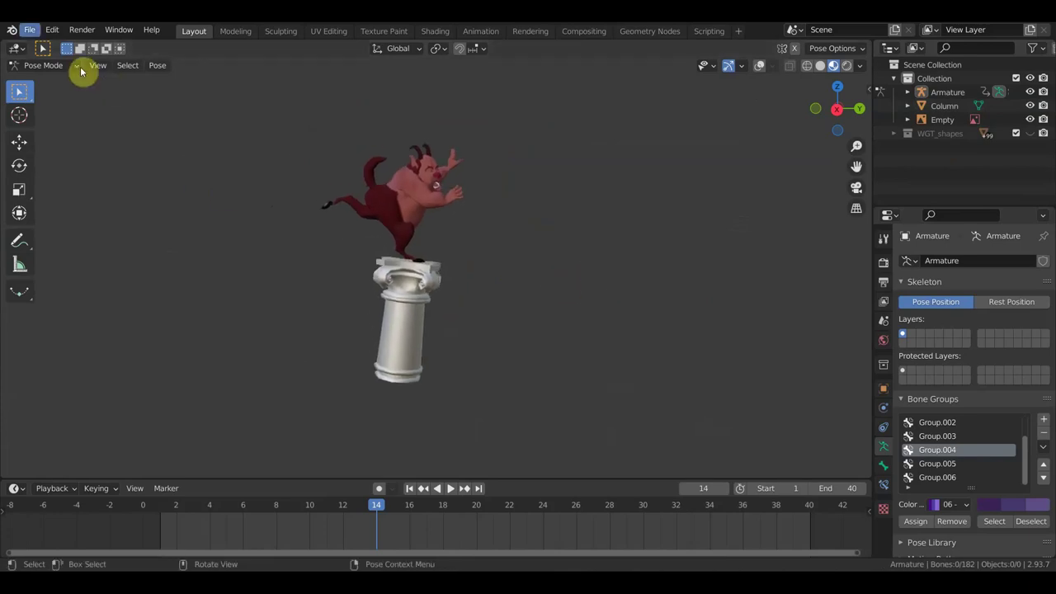
click(29, 30)
click(67, 119)
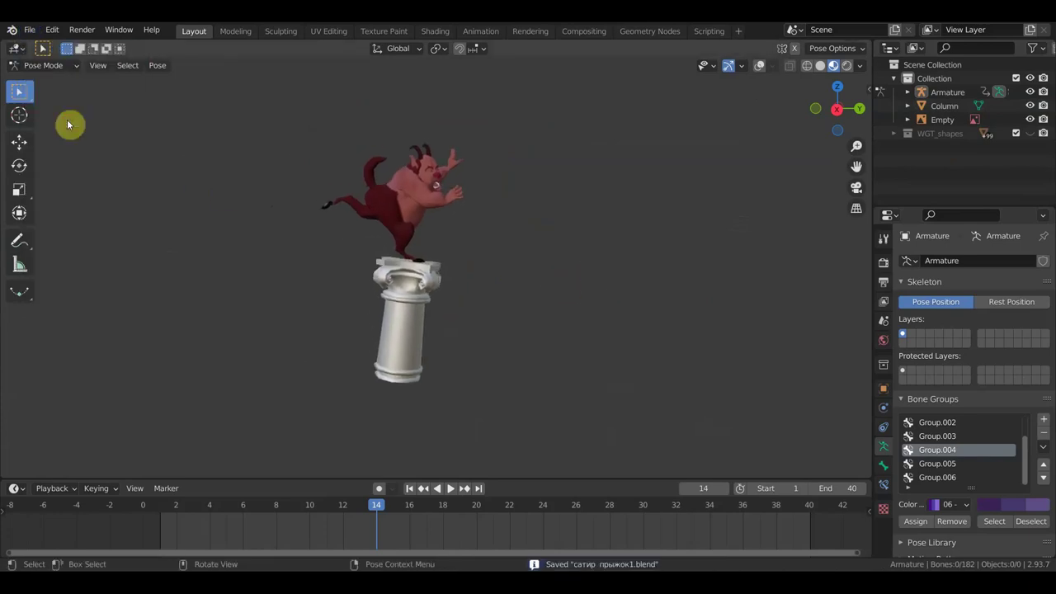
- Reopen локация линк.blend and examine how the linked clouds surround the forest and its ground planes
click(31, 31)
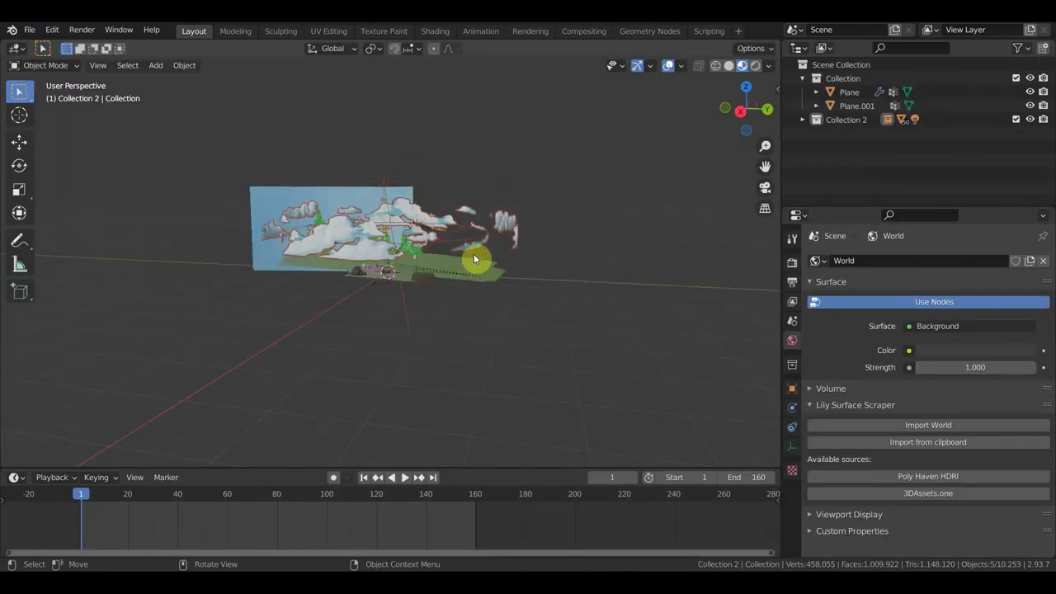
click(568, 246)
scroll(569, 247, up, 2)
scroll(429, 207, down, 2)
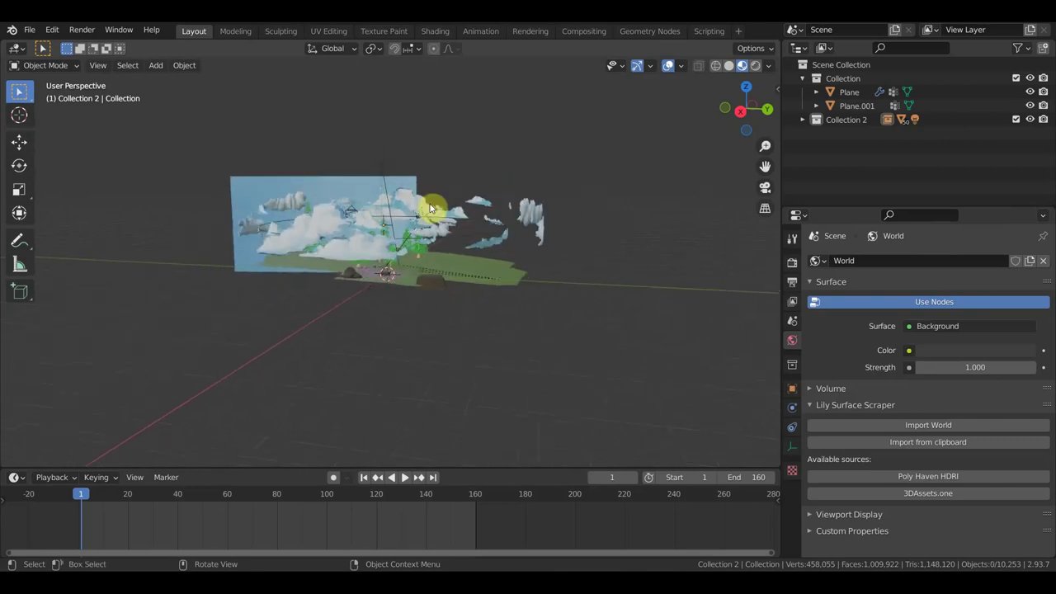
click(387, 185)
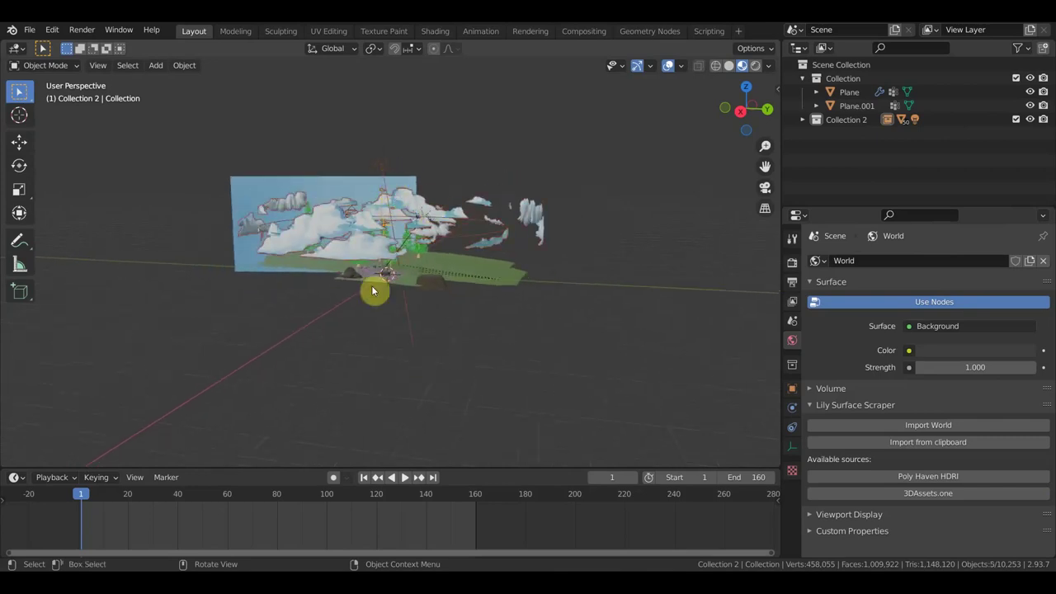
middle_drag(490, 277, 443, 329)
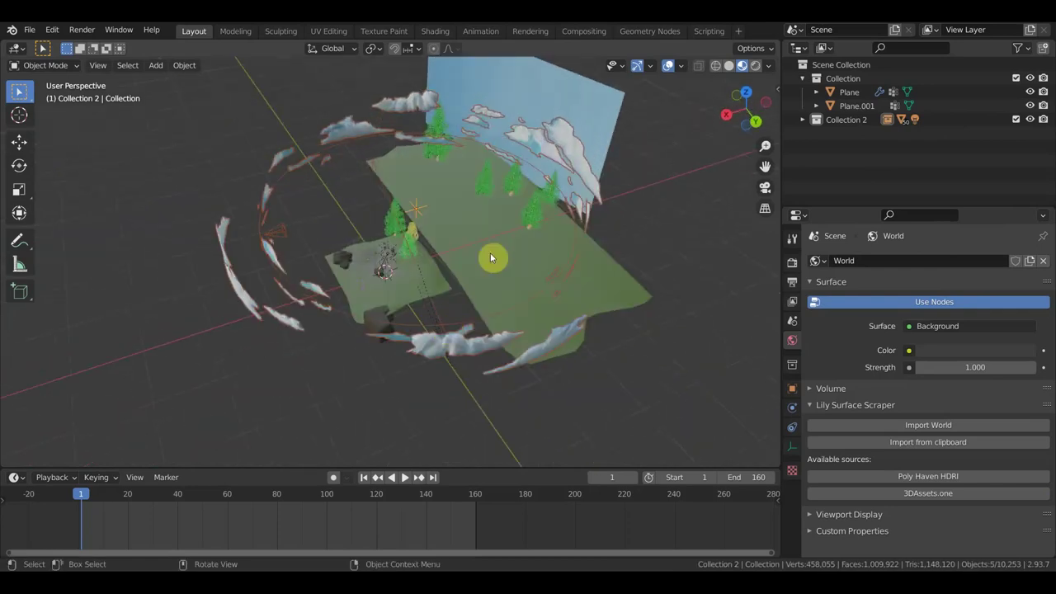
click(420, 208)
scroll(420, 208, up, 4)
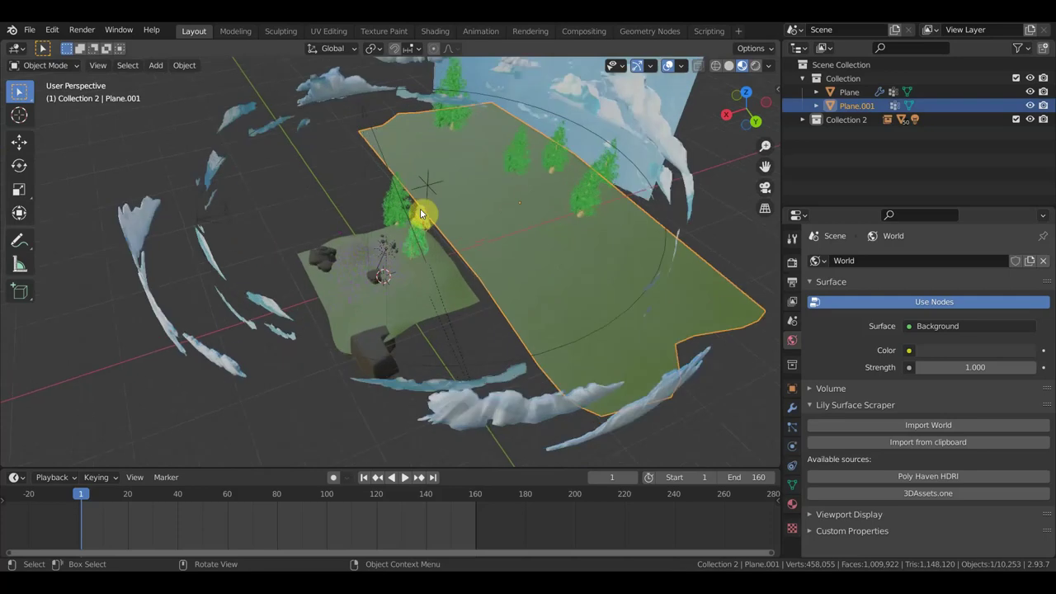
click(433, 171)
scroll(469, 179, up, 3)
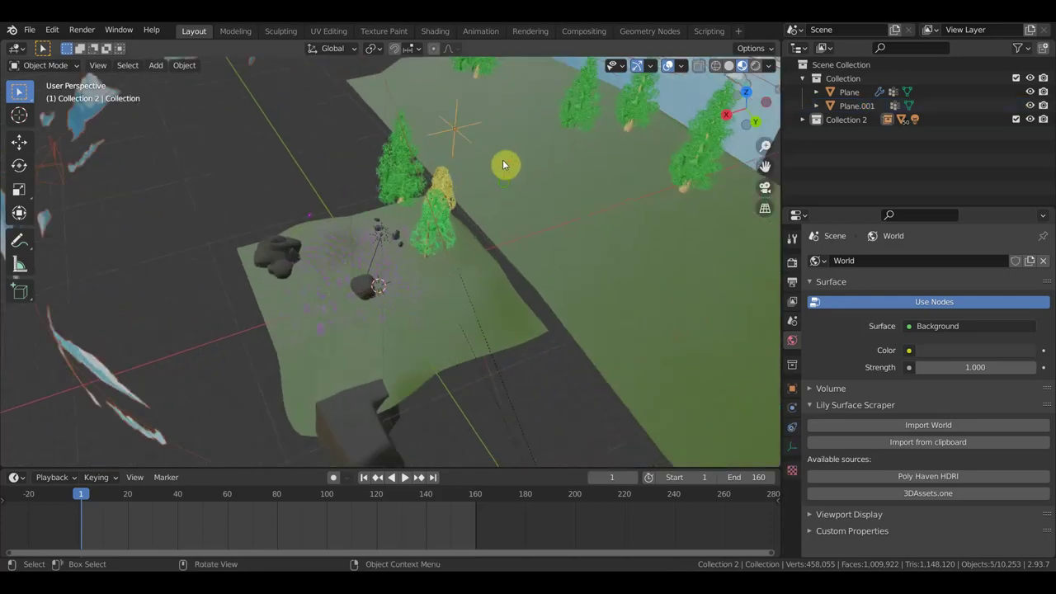
middle_drag(523, 255, 554, 292)
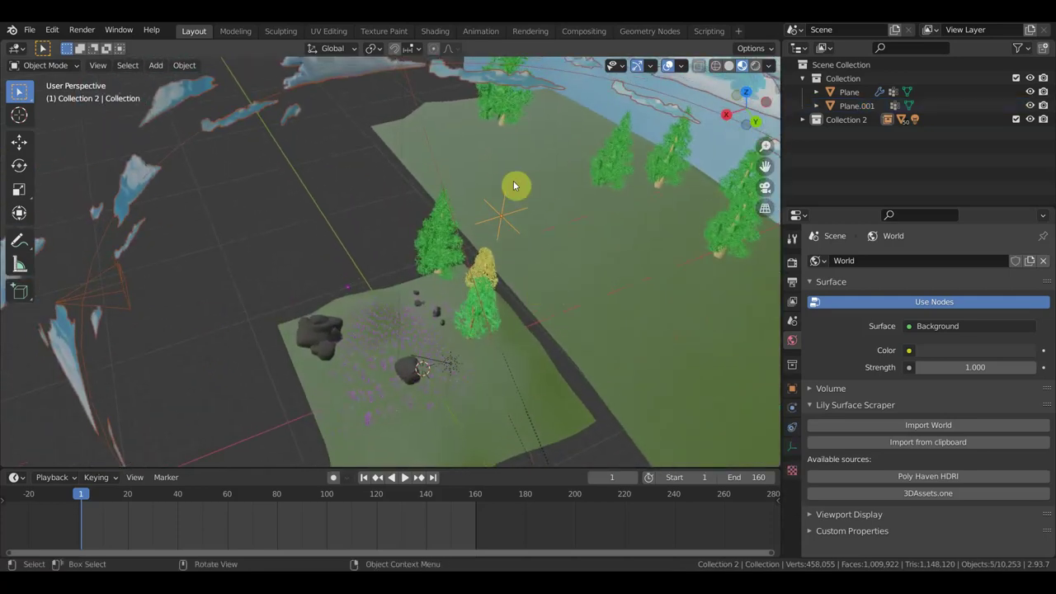
scroll(377, 189, down, 10)
- Link the collection named Collection from сатир прыжок1.blend in the филоктет сатир ригг folder on the Desktop
click(29, 31)
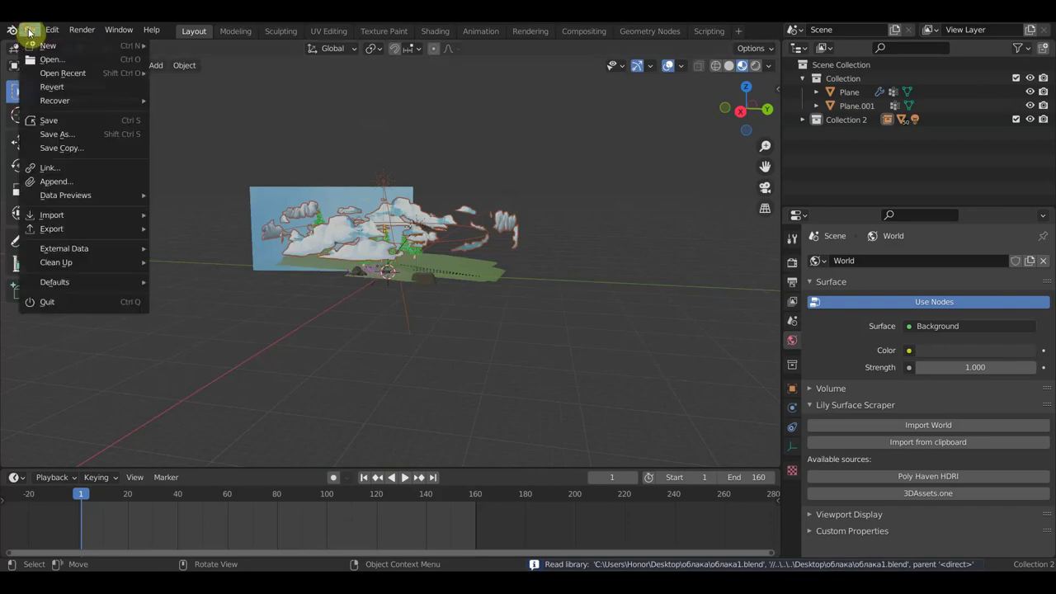
click(51, 168)
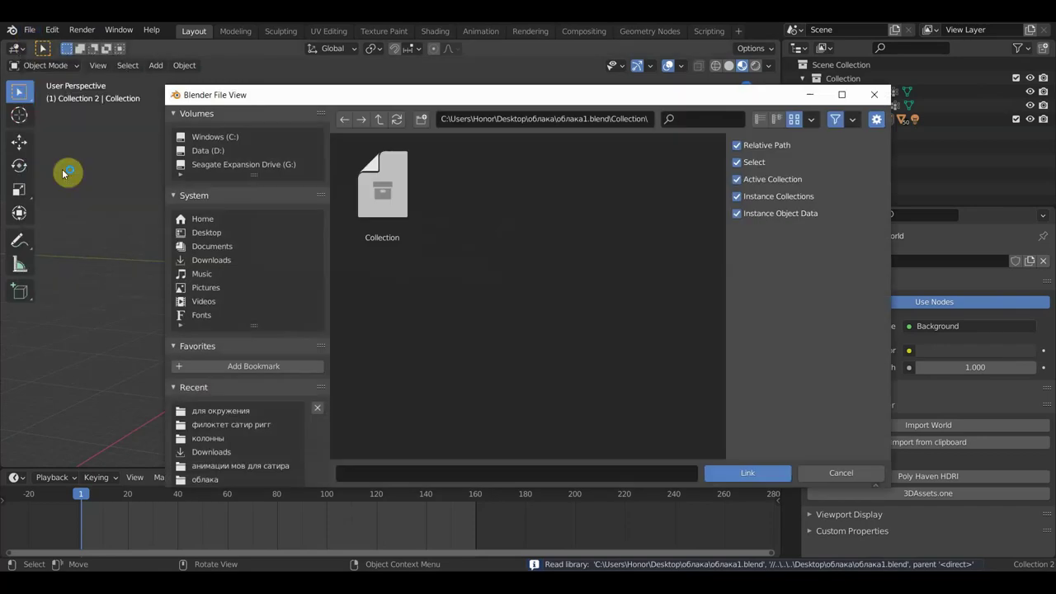
click(218, 260)
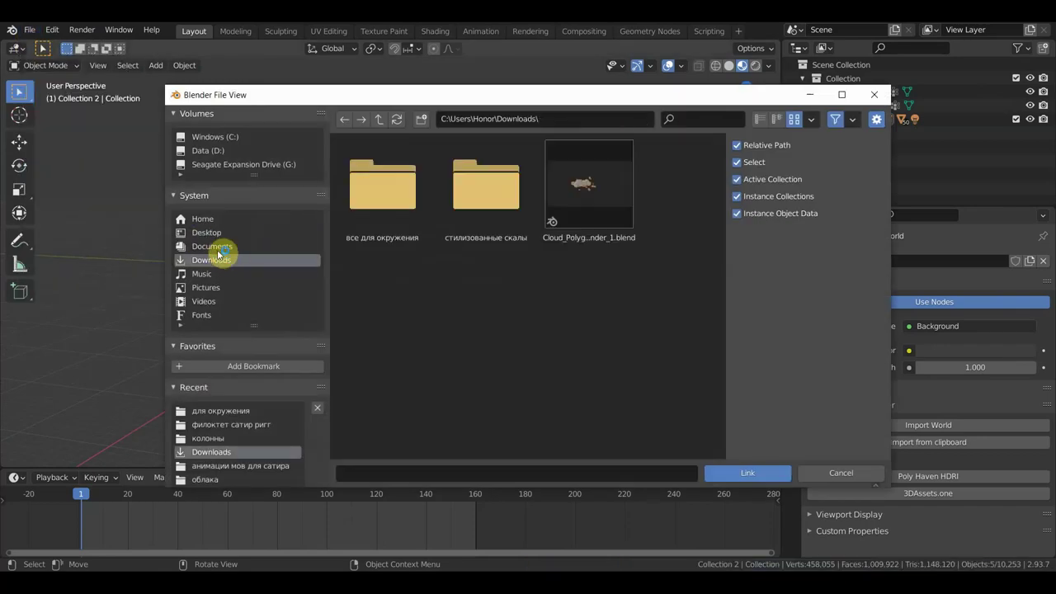
click(208, 232)
scroll(483, 288, down, 1)
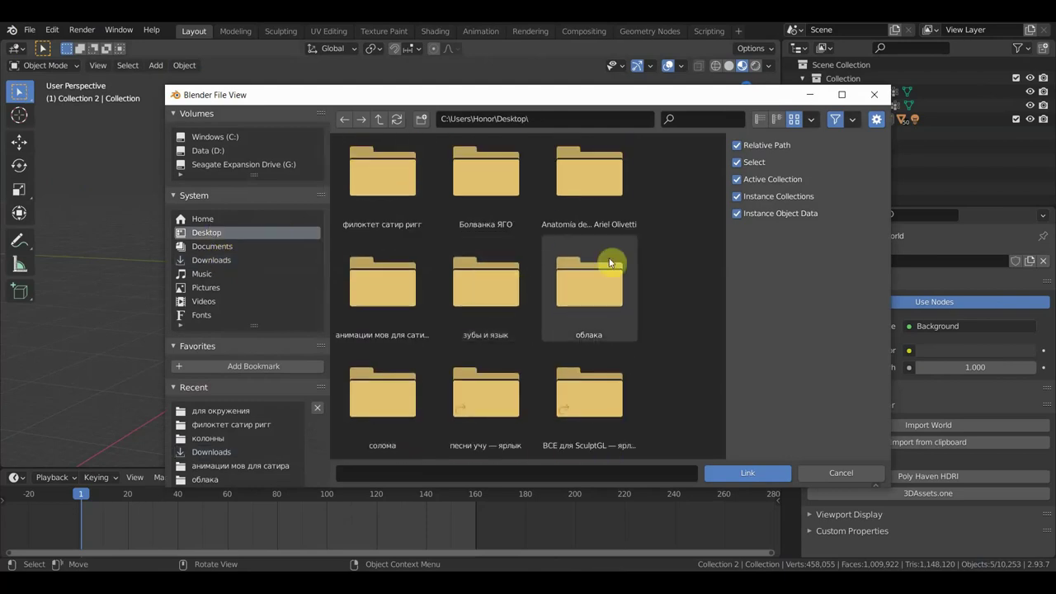
double_click(388, 223)
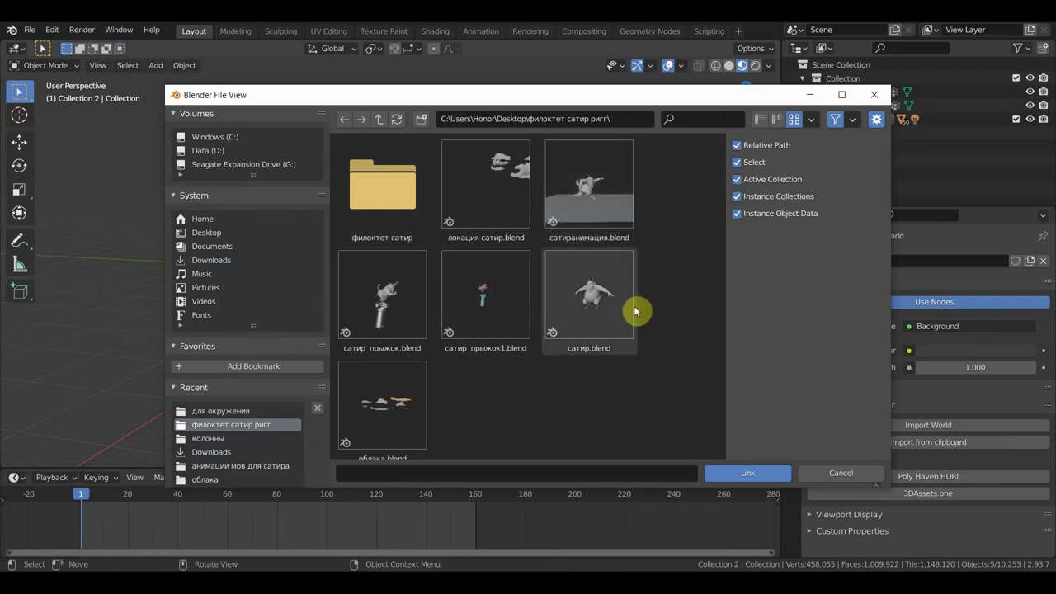
click(483, 309)
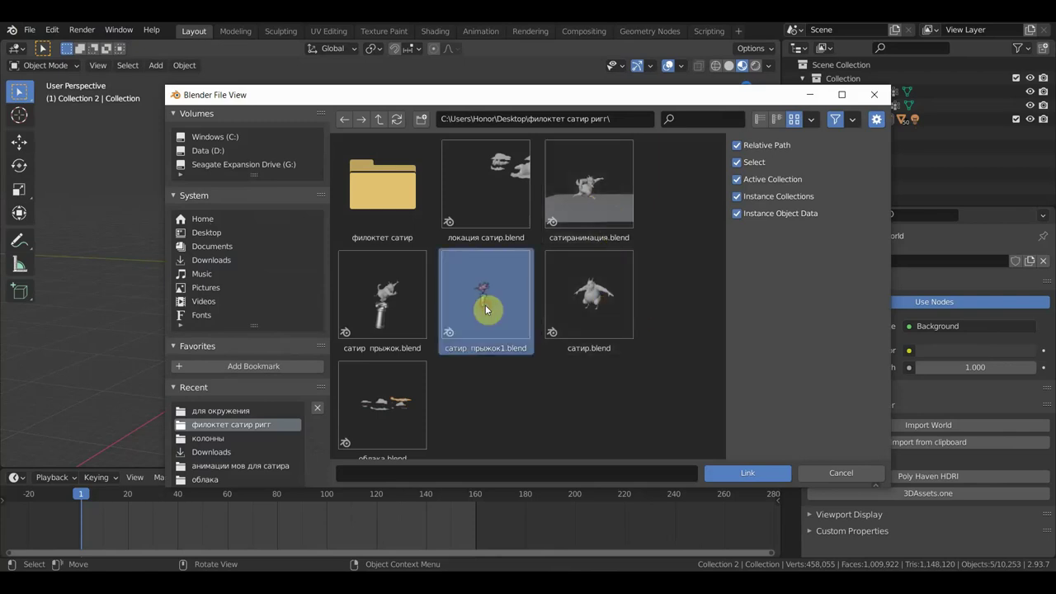
click(748, 473)
double_click(387, 316)
click(477, 219)
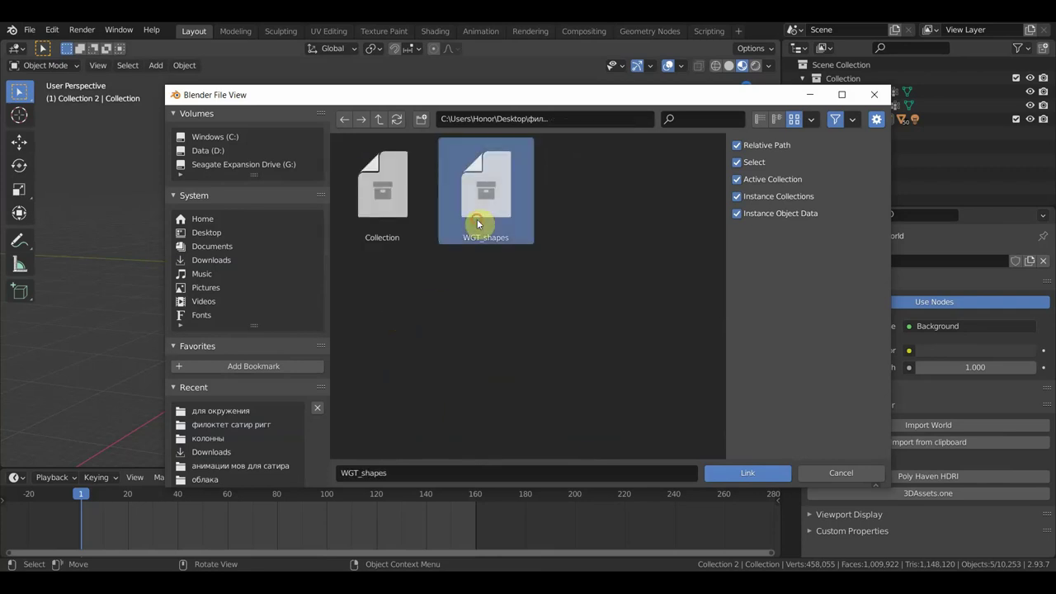
double_click(388, 219)
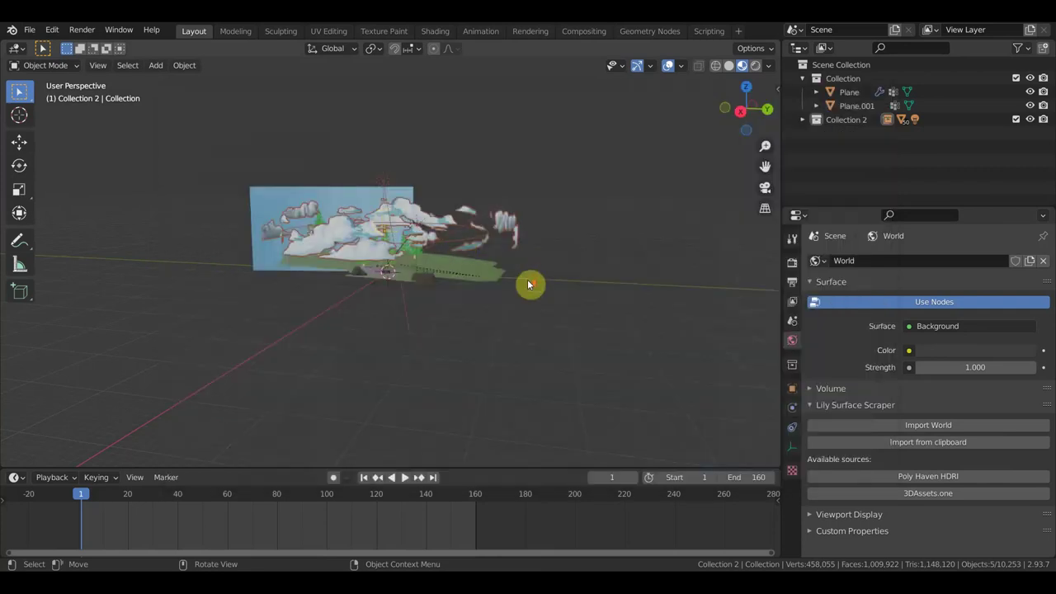
- Move the linked satyr and column by about 4.57 m in X, -1.17 m in Y and 0.37 m in Z
scroll(531, 283, up, 4)
mouse_move(471, 306)
middle_down()
mouse_move(429, 330)
mouse_move(516, 286)
mouse_move(474, 317)
middle_up()
scroll(431, 329, up, 5)
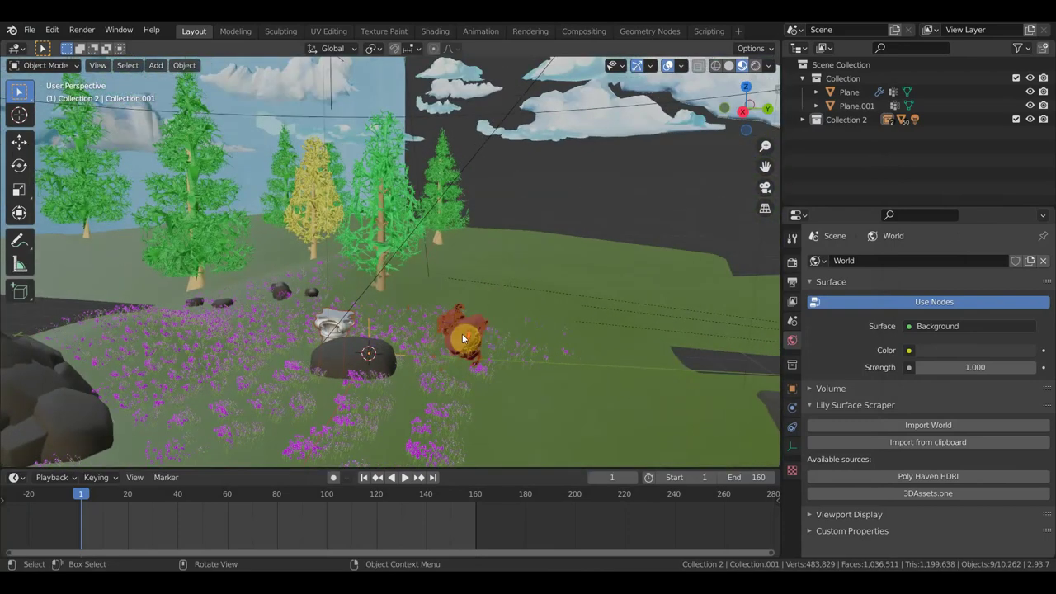
scroll(462, 336, up, 2)
mouse_move(396, 387)
middle_down()
mouse_move(338, 401)
mouse_move(405, 370)
middle_up()
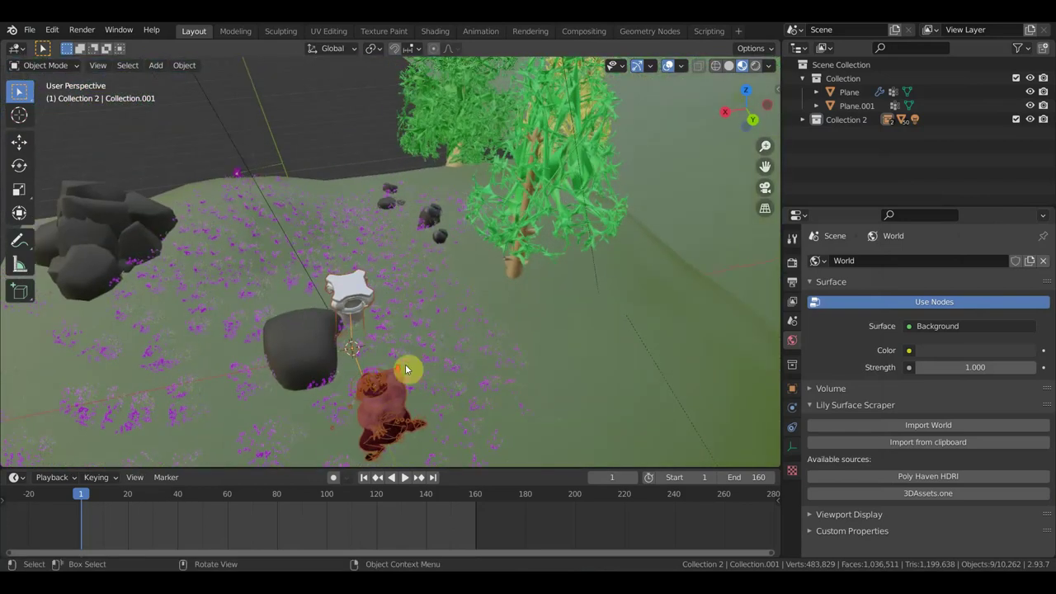
scroll(457, 344, down, 6)
middle_drag(456, 343, 452, 359)
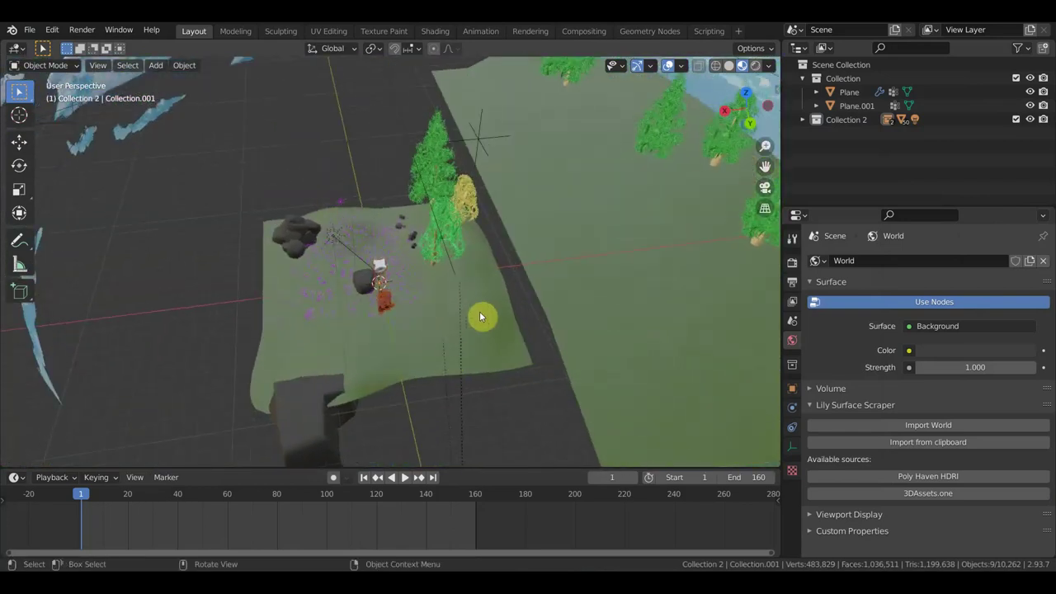
key(g)
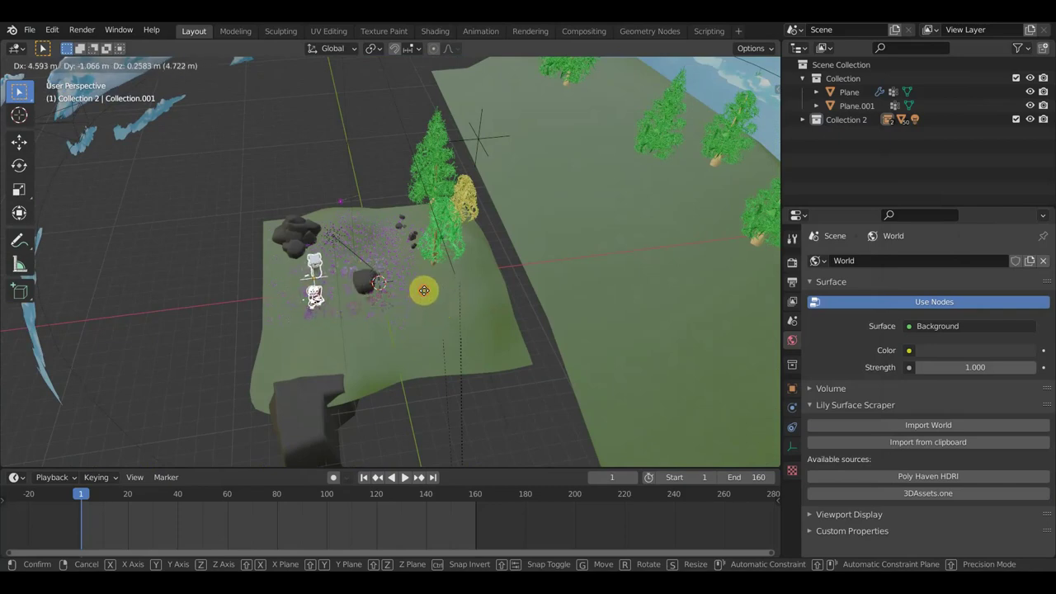
click(424, 293)
- In the front view, move the satyr and column by about -6.1 m in X and 0.16 m in Z
key(KP_1)
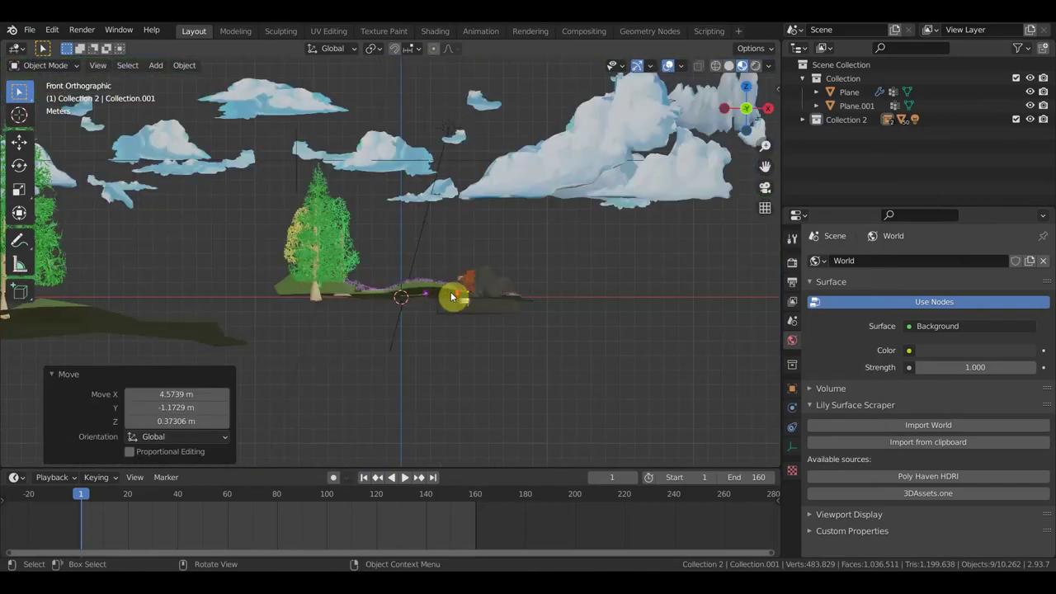
scroll(451, 297, up, 5)
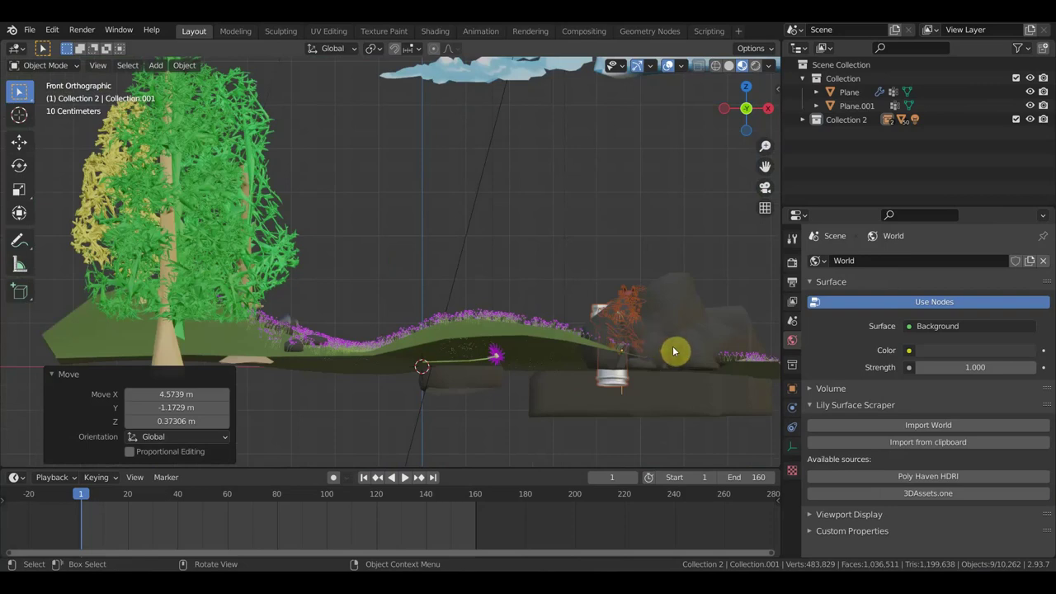
key(g)
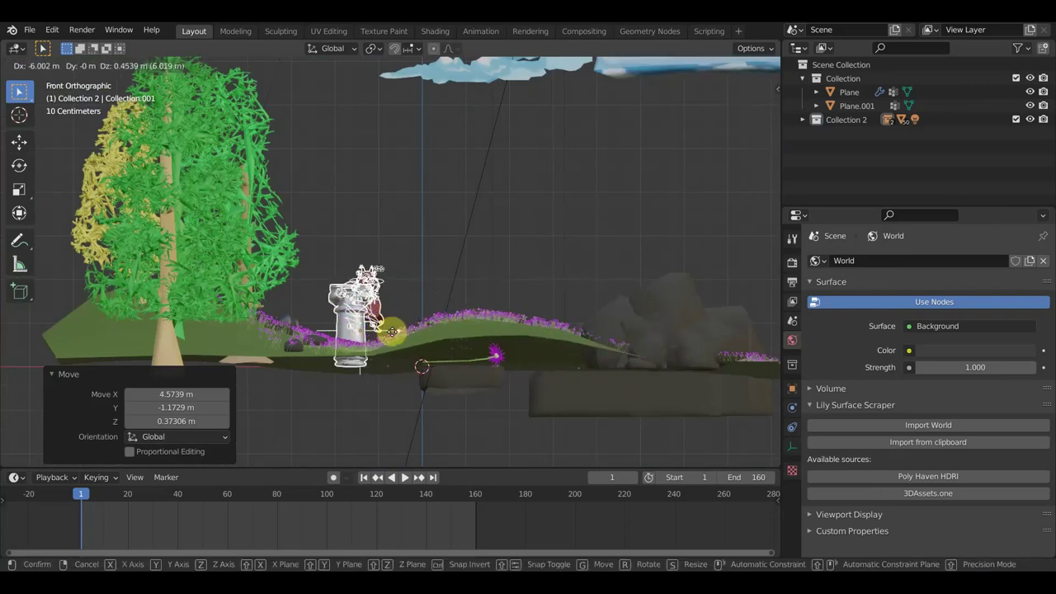
click(405, 345)
- Shift the satyr and column by about 0.7 m in X, -2.19 m in Y and -0.25 m in Z
middle_drag(405, 340, 365, 359)
key(g)
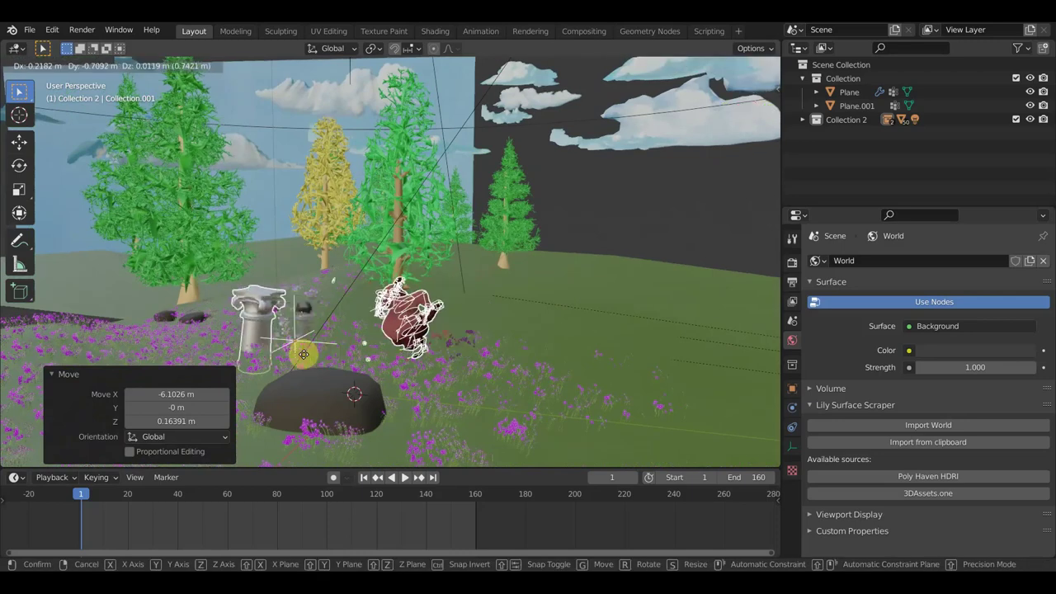
click(258, 369)
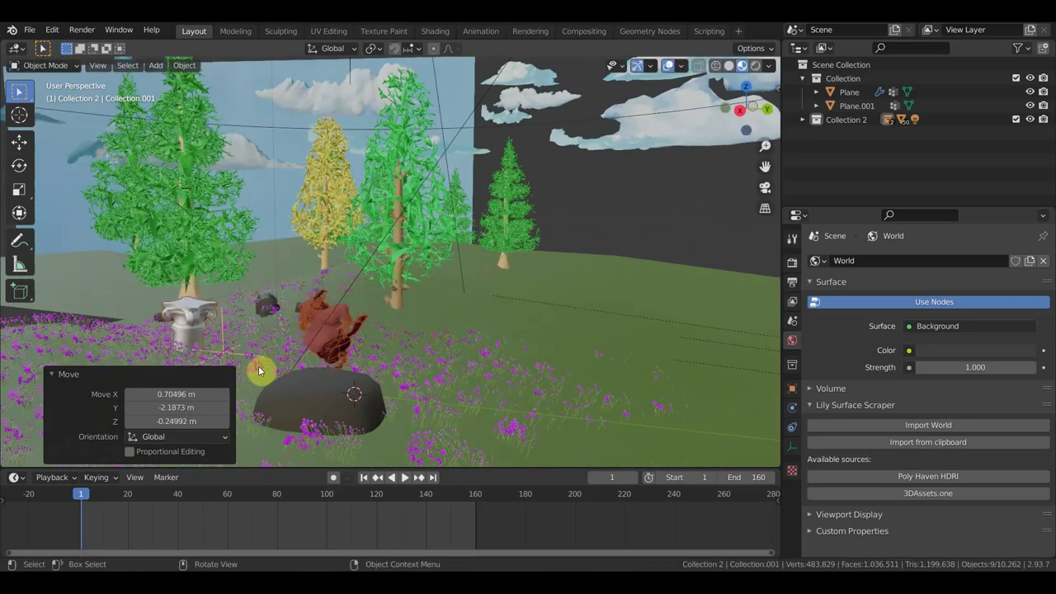
- Move the large rock beneath the satyr by about -1.05 m in X, 3.23 m in Y and 0.48 m in Z
click(322, 421)
click(322, 412)
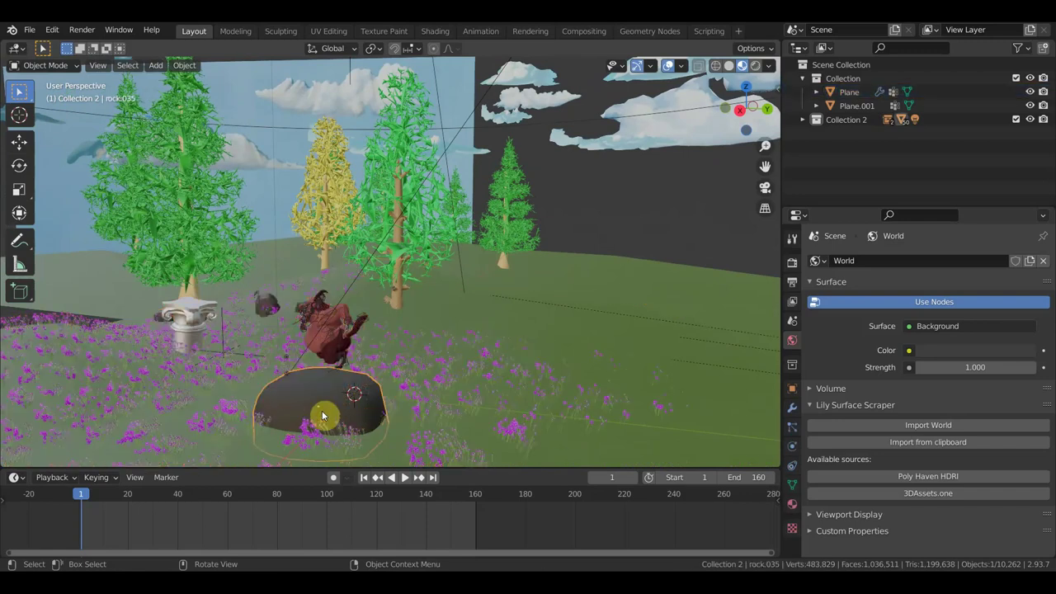
key(g)
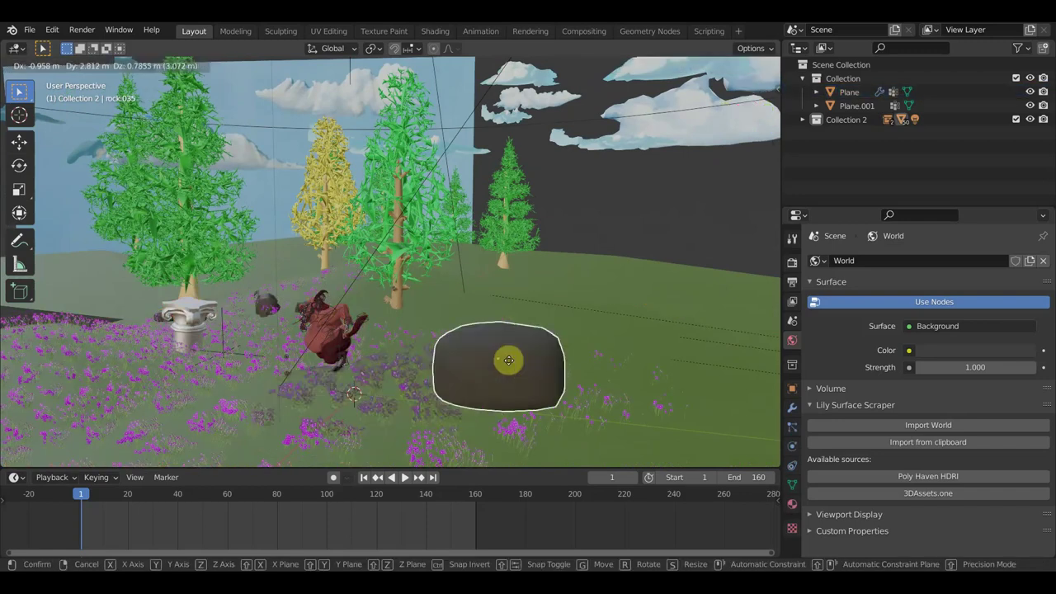
click(533, 385)
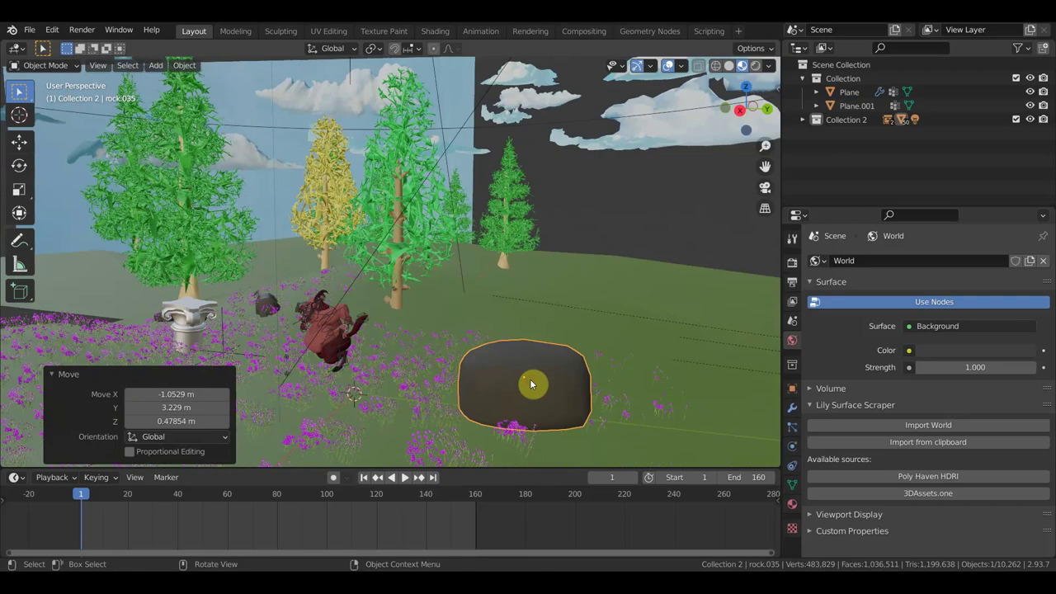
- Add a camera at the world origin and look at the scene through it
click(157, 66)
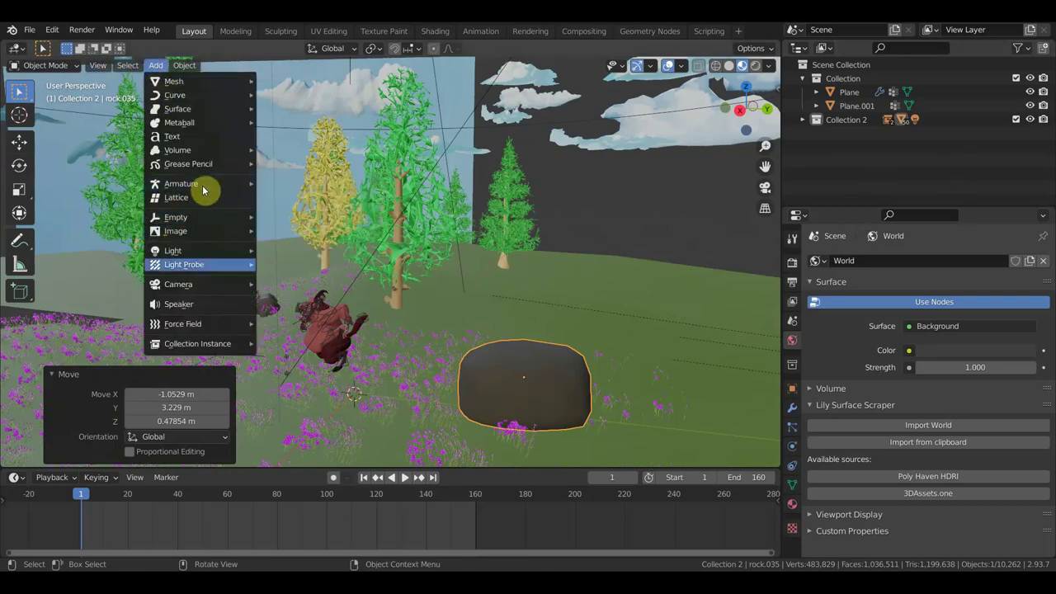
mouse_move(198, 284)
click(312, 286)
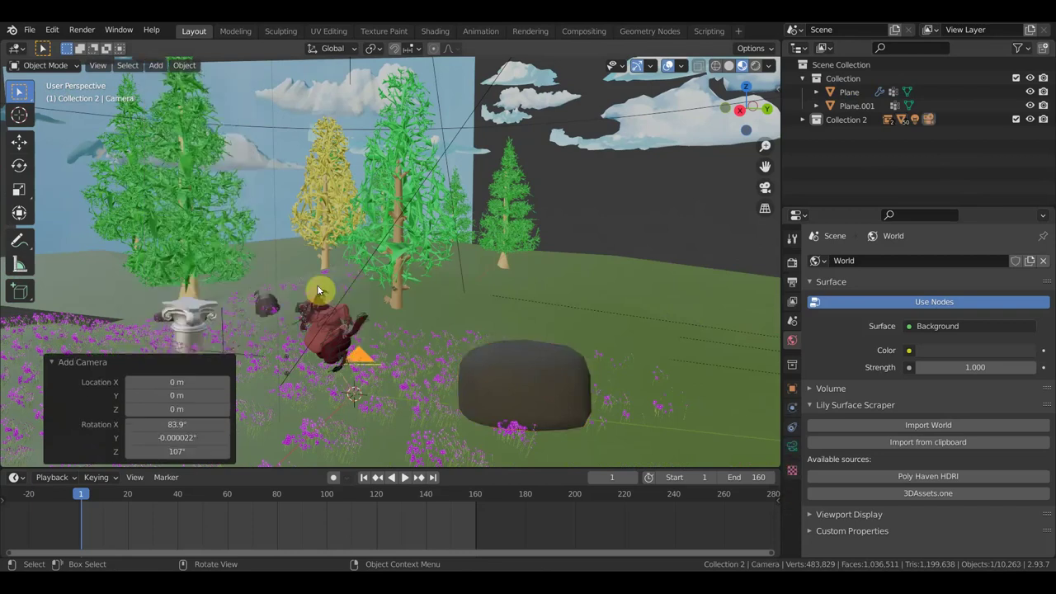
scroll(388, 312, down, 3)
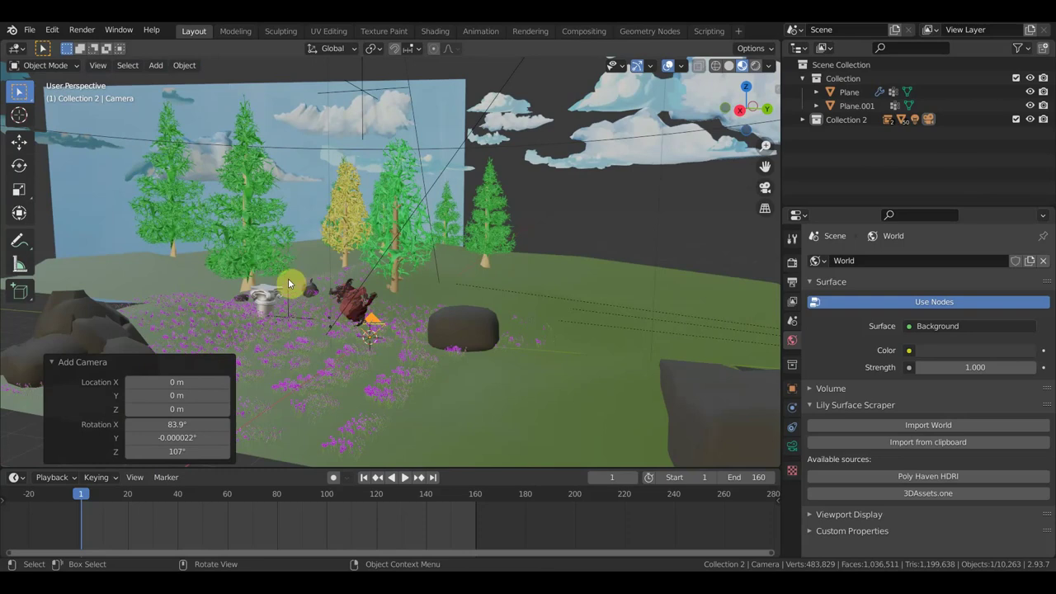
click(158, 66)
mouse_move(202, 285)
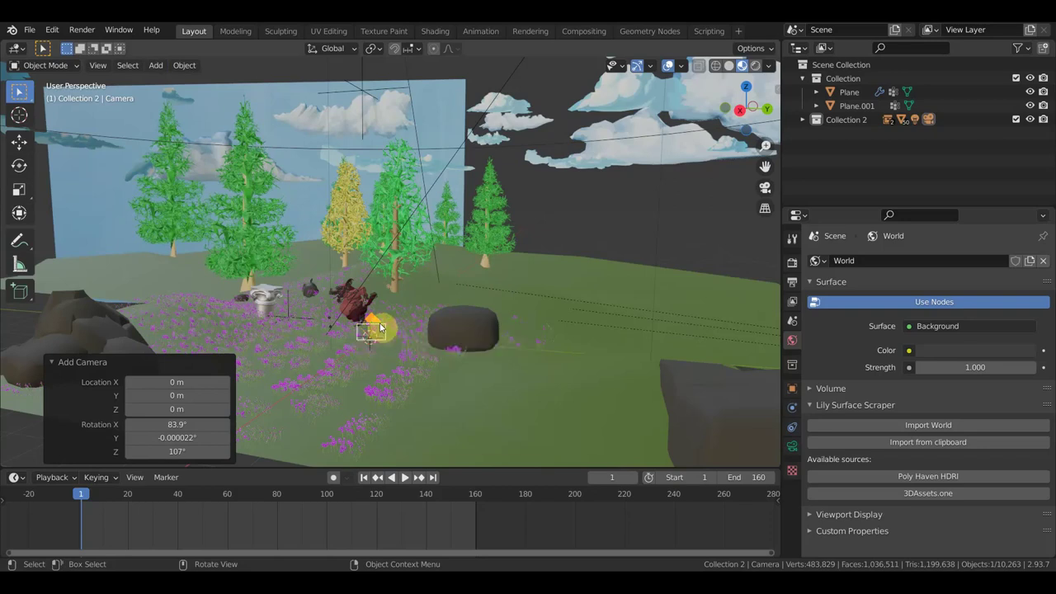
key(KP_0)
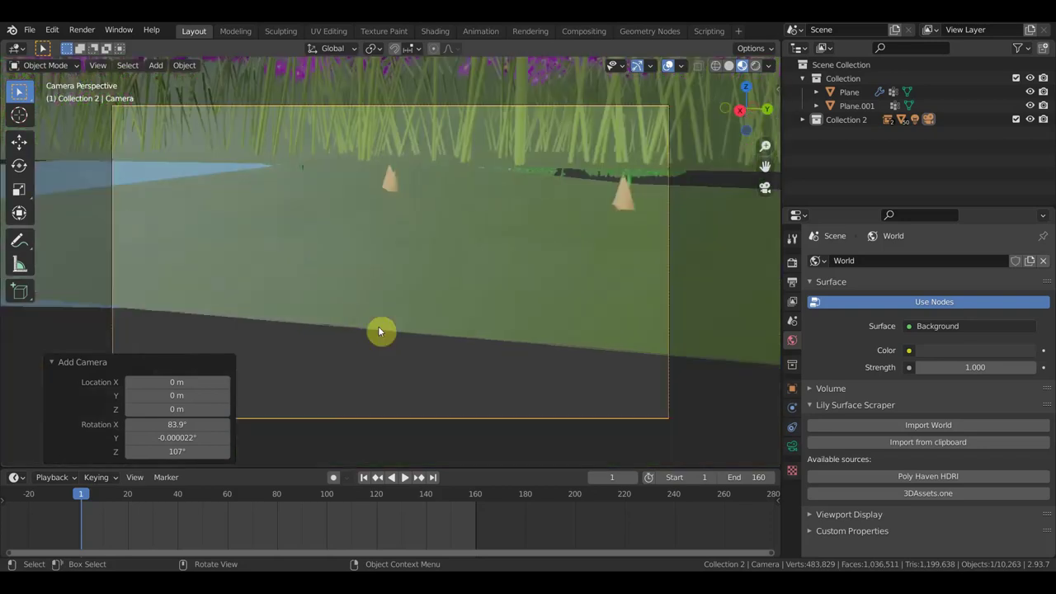
- Fly the camera back and around until it frames the column and satyr in the flower meadow with the trees behind
key(shift+grave)
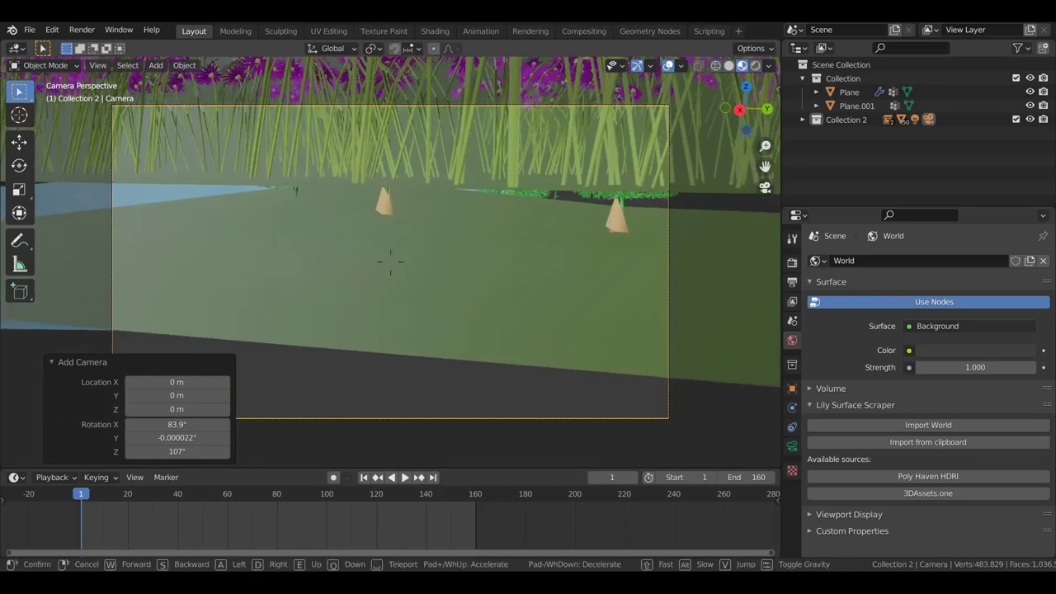
key(s)
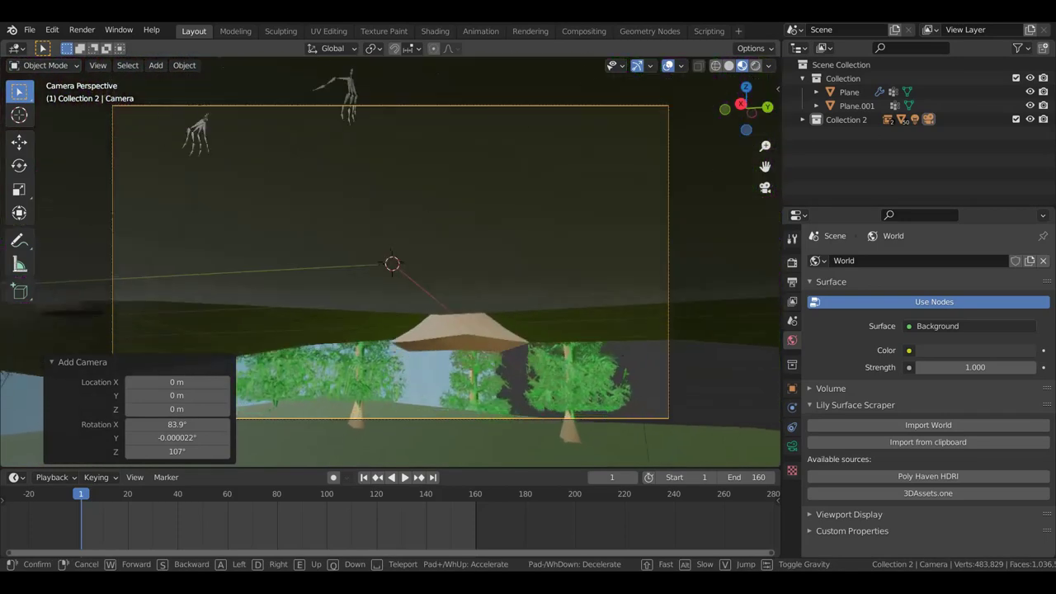
mouse_move(394, 262)
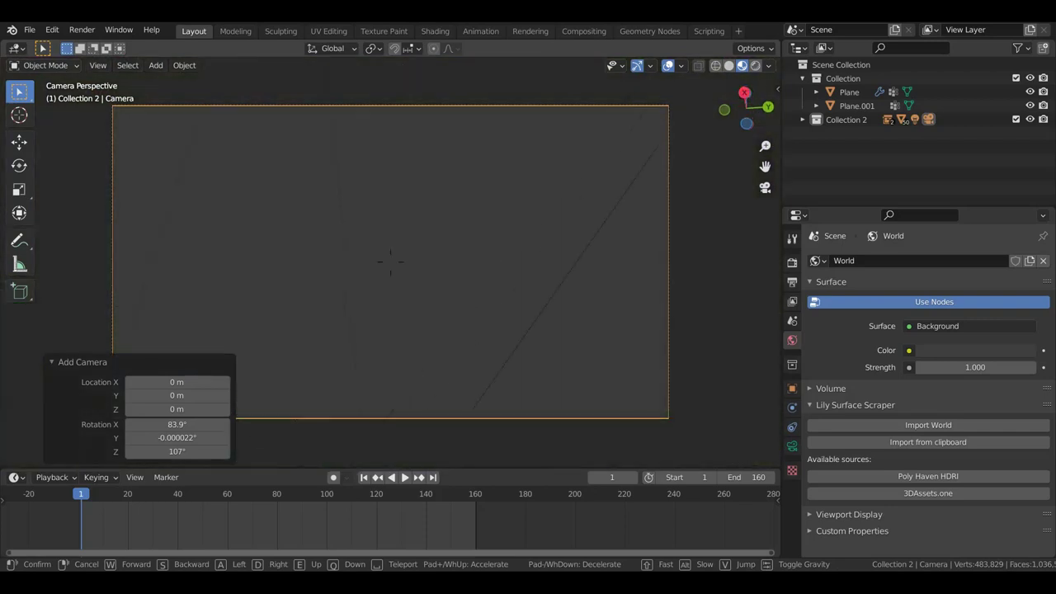
key(w)
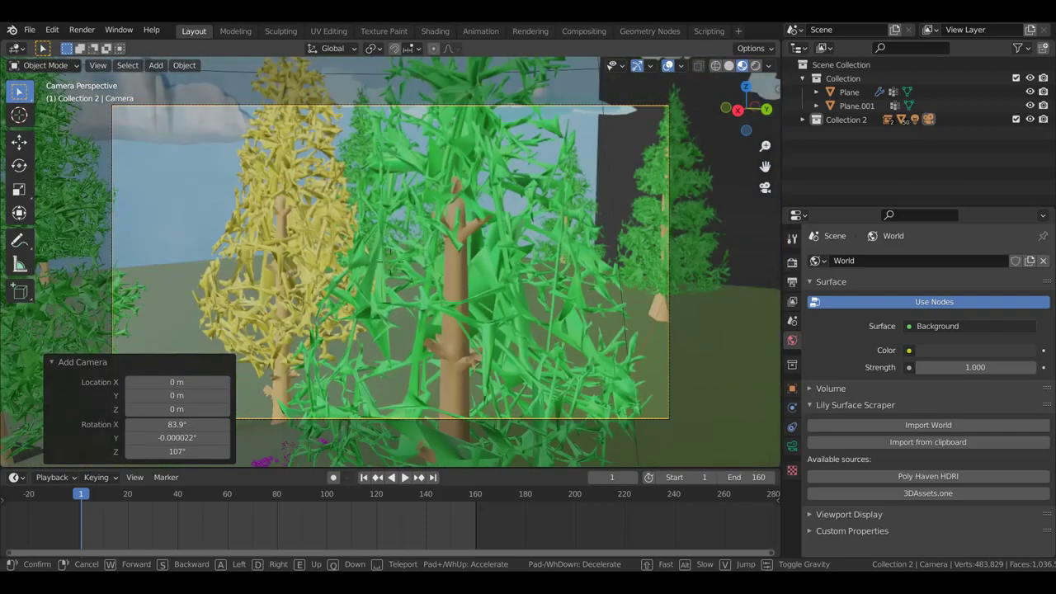
key(e)
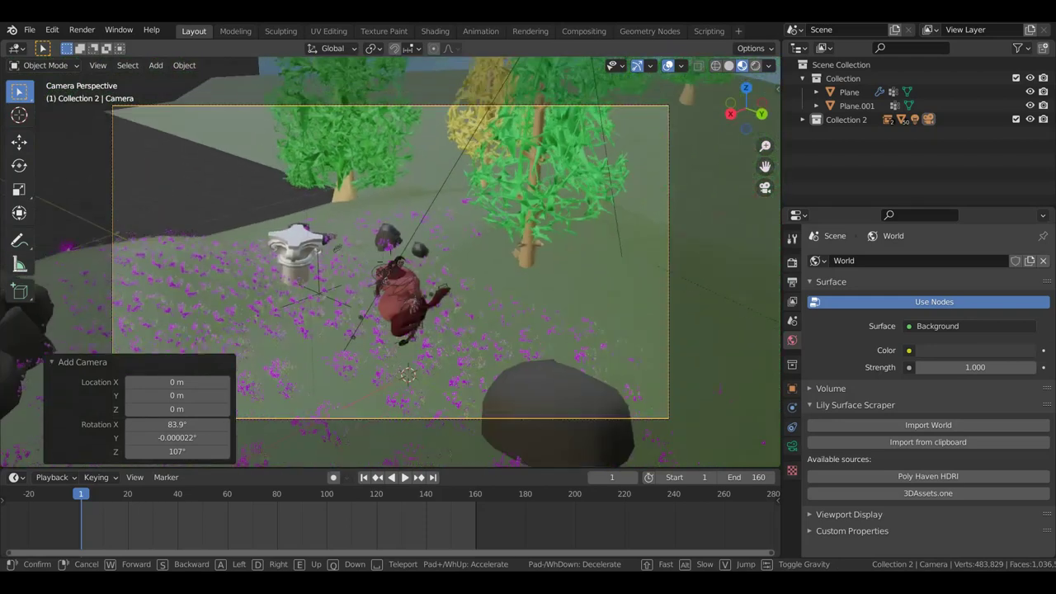
key(w)
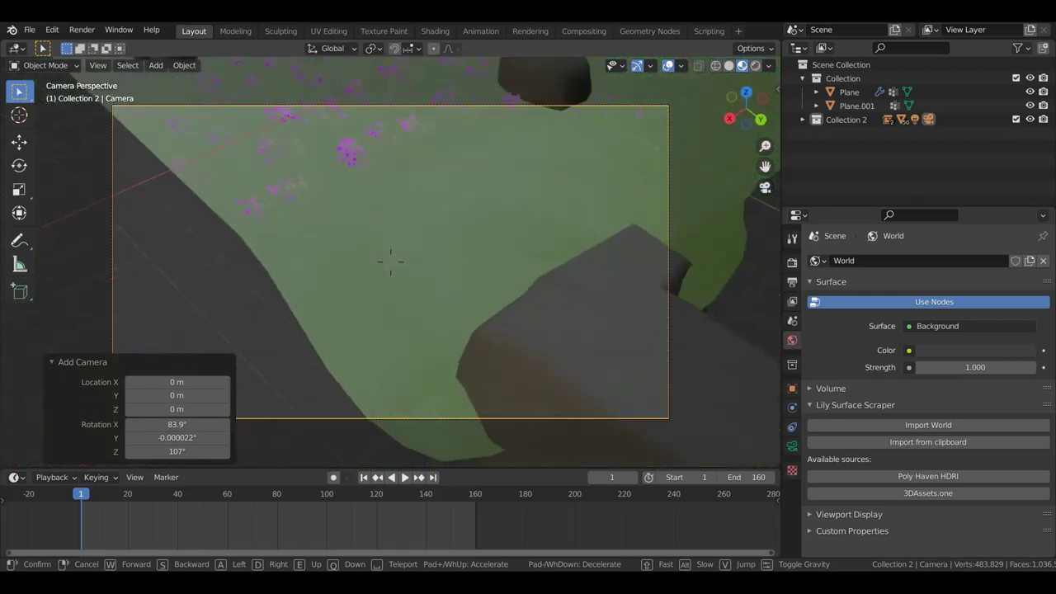
key(s)
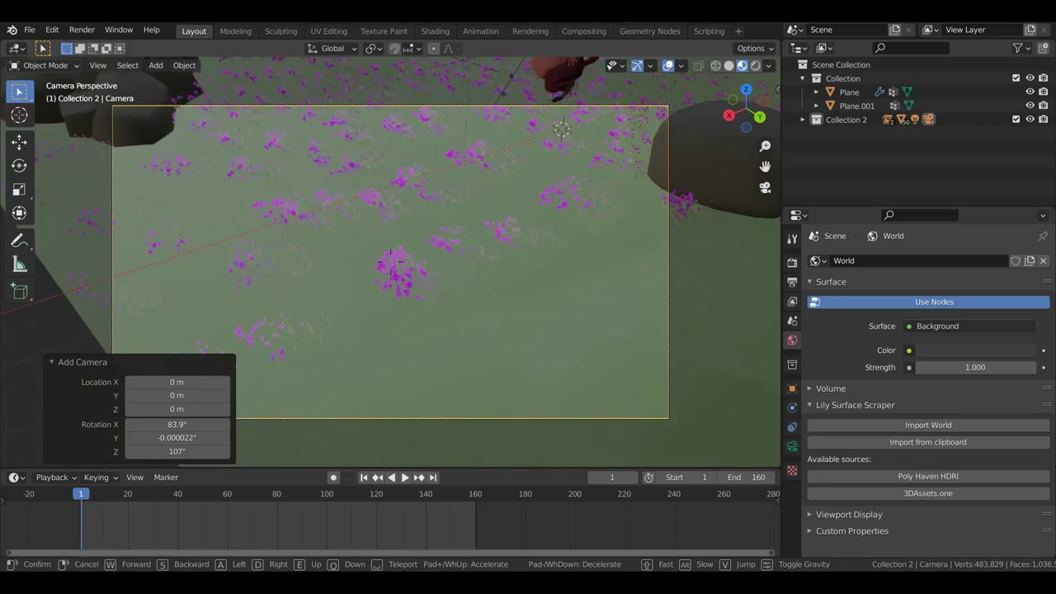
key(w)
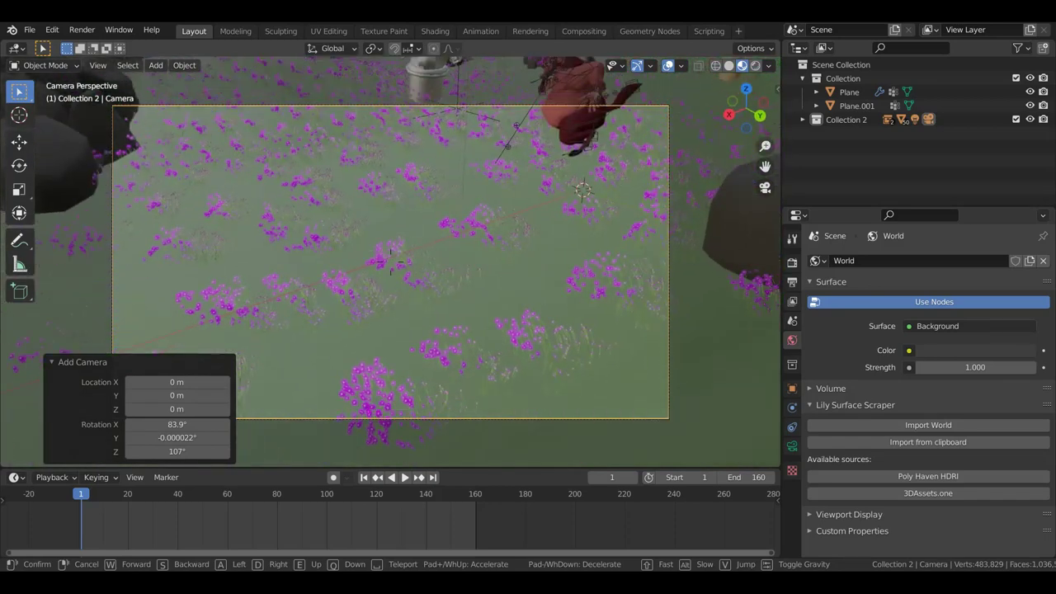
key(s)
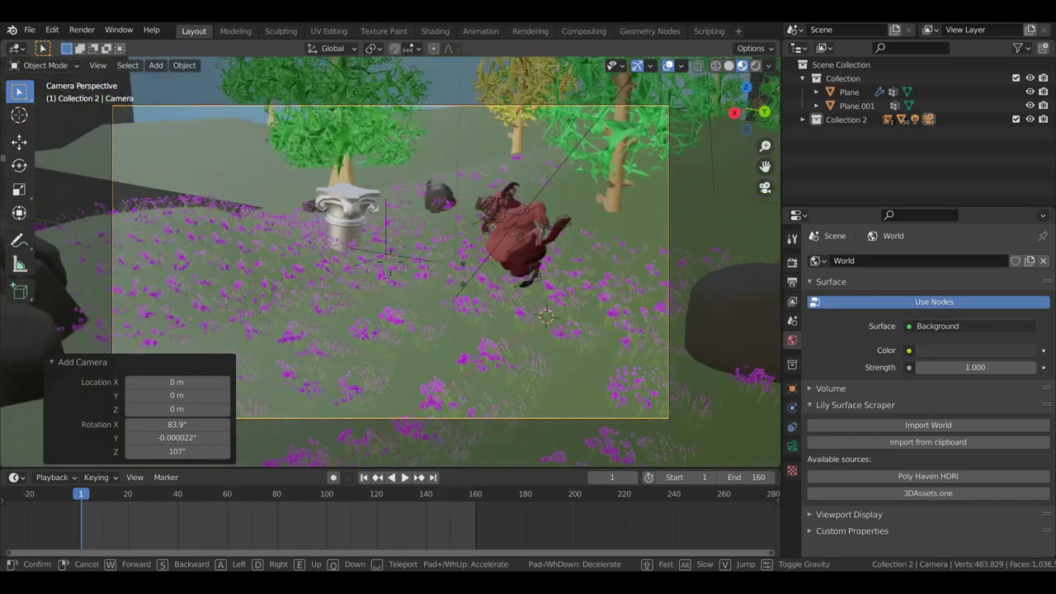
key(w)
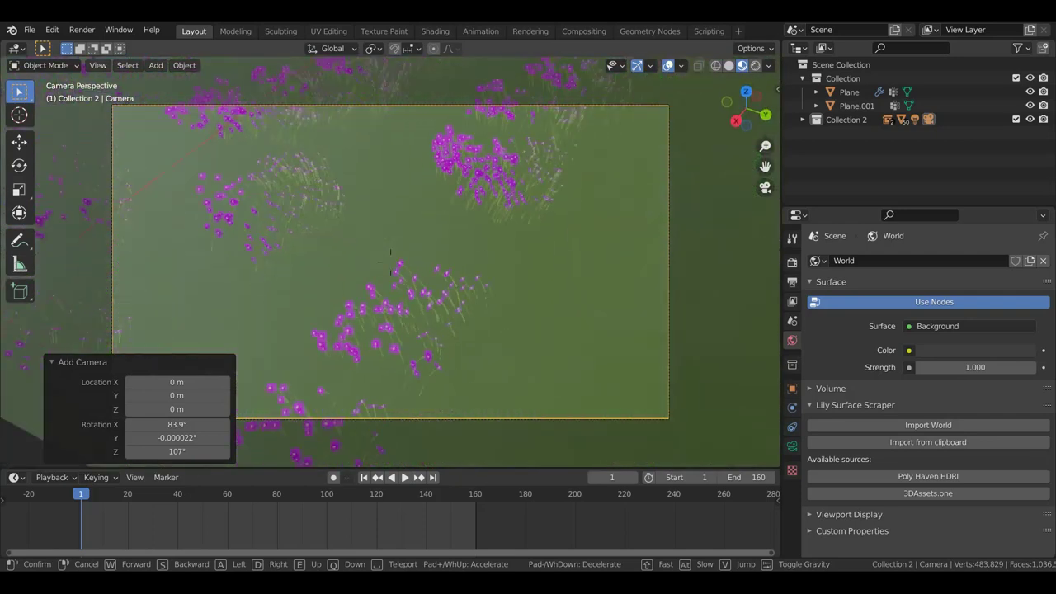
key(w)
key(s)
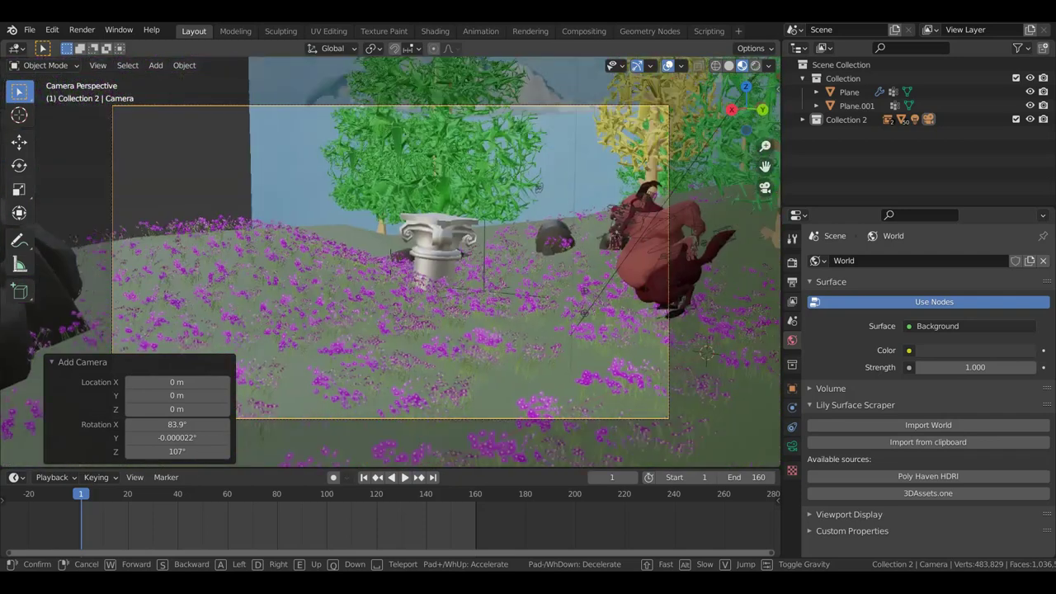
key(d)
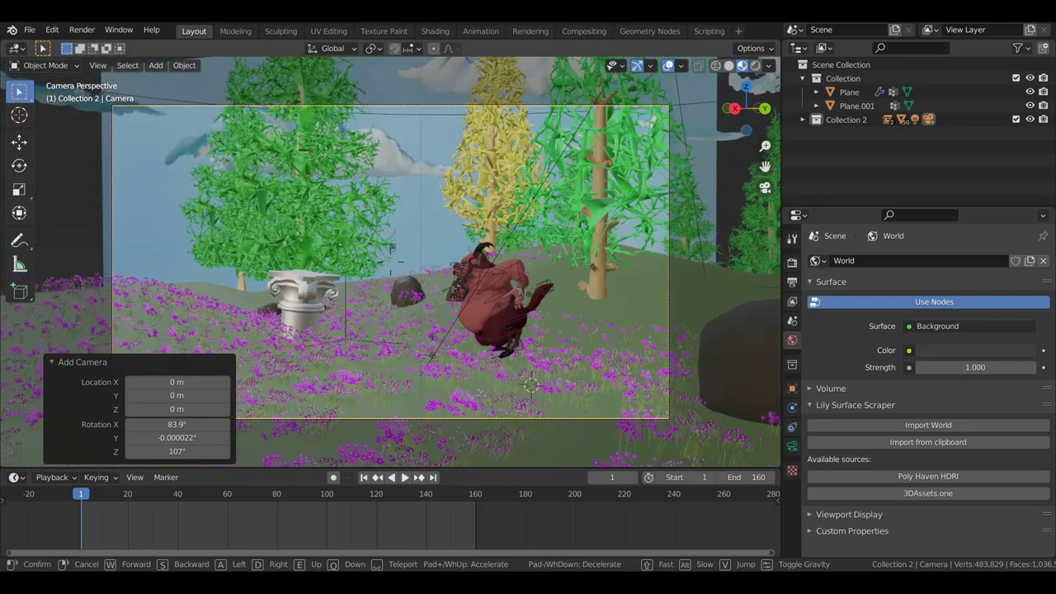
click(390, 261)
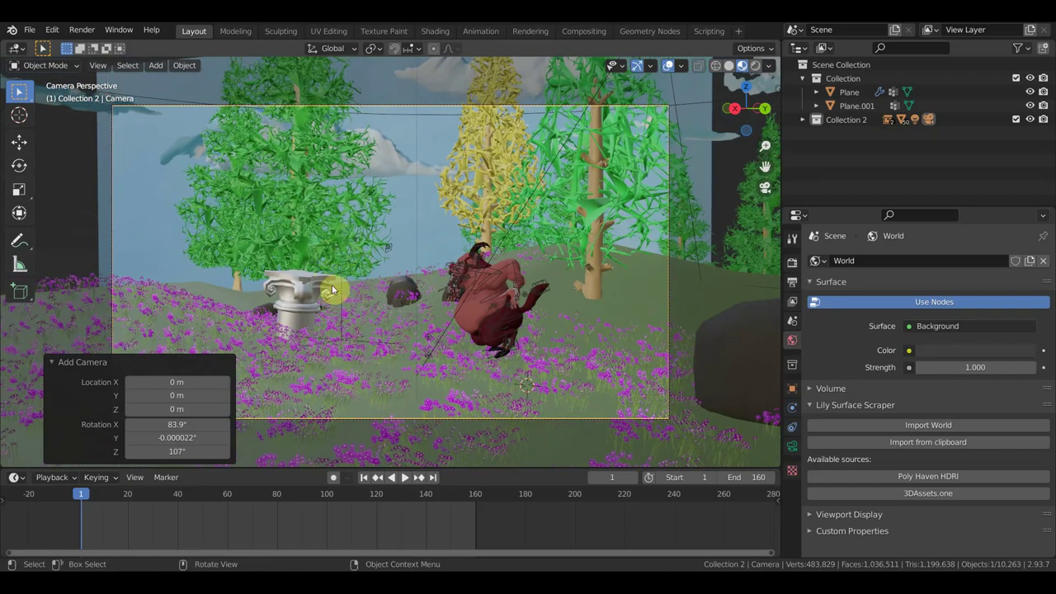
- Move the linked satyr and column by about -0.79 m in X, 1.3 m in Y and 0.03 m in Z within the camera shot
key(ctrl+z)
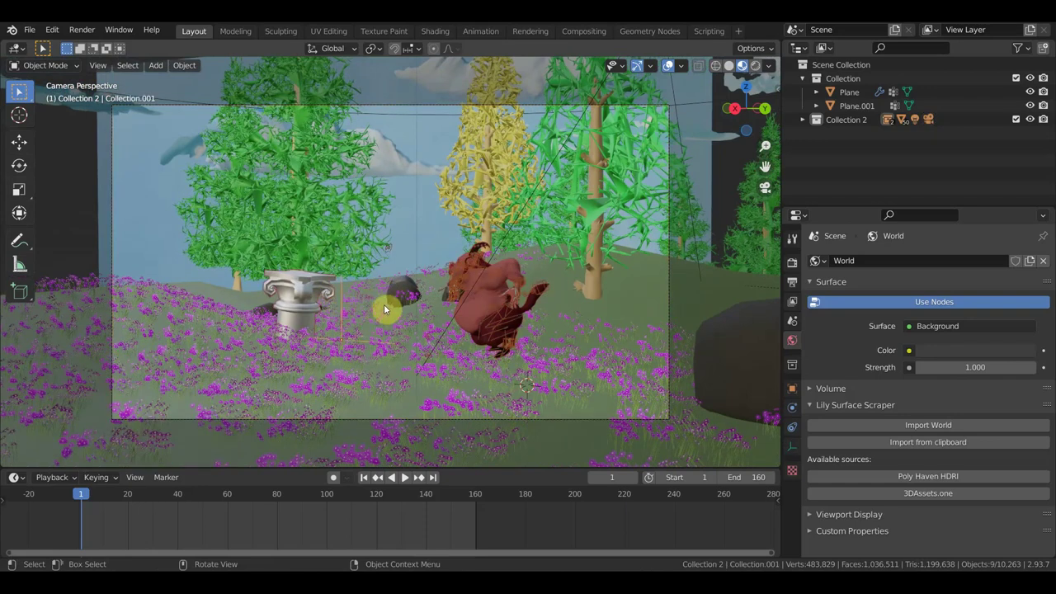
key(g)
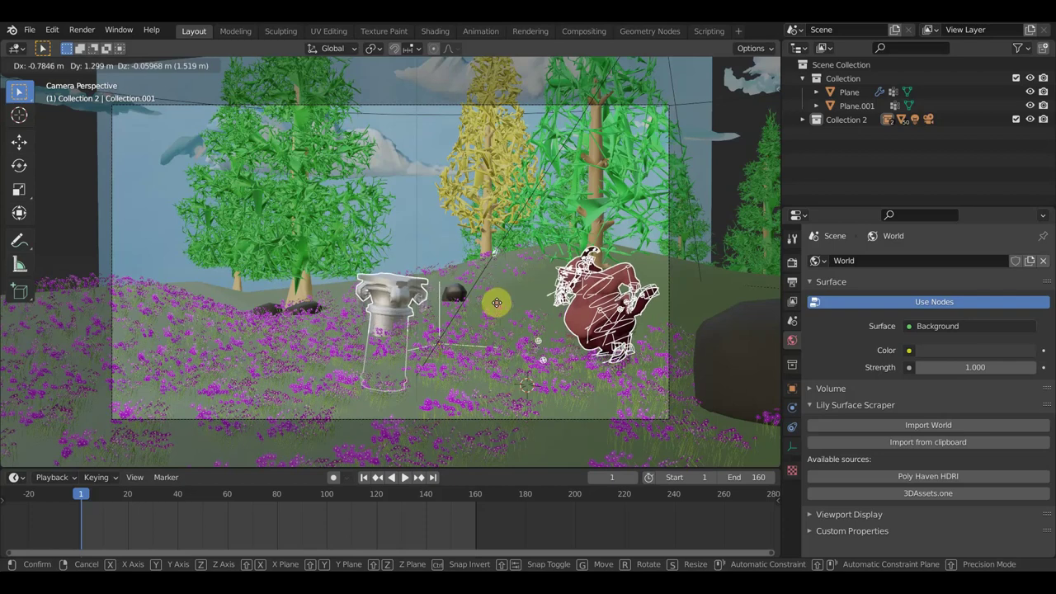
click(497, 298)
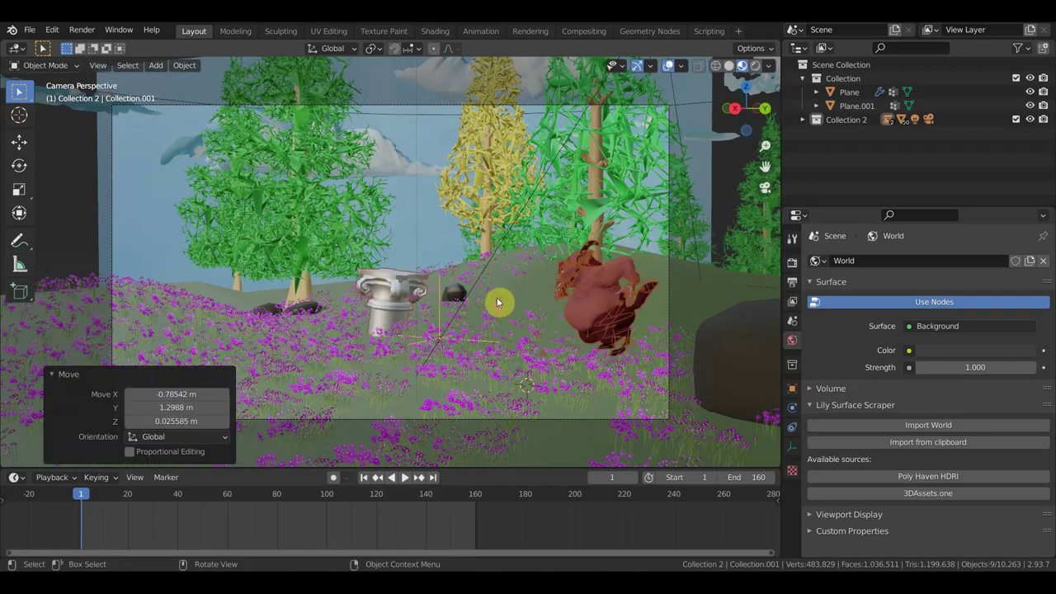
middle_drag(543, 303, 589, 323)
scroll(571, 311, up, 2)
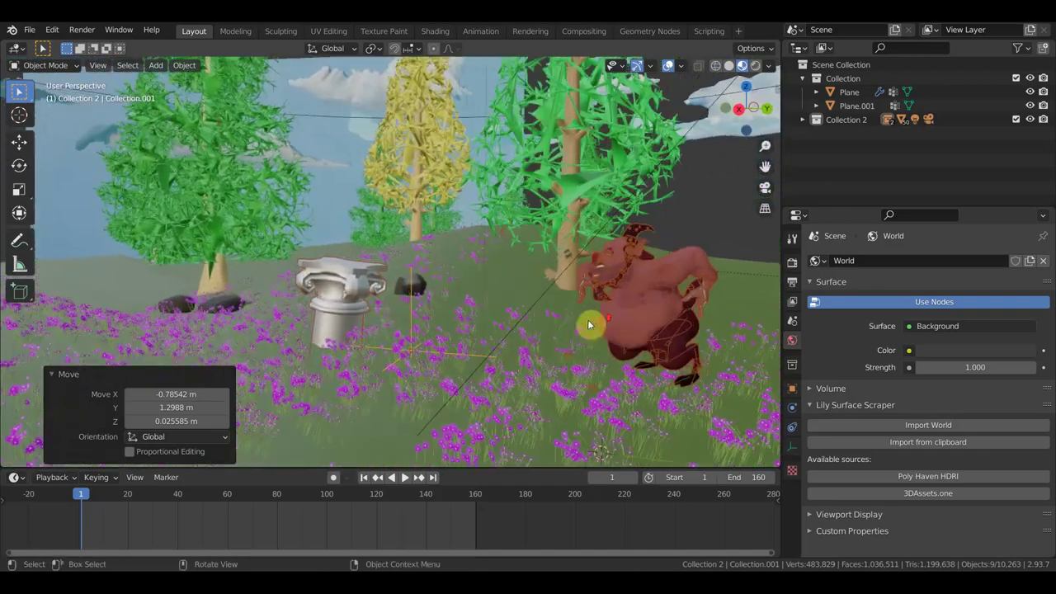
key(KP_0)
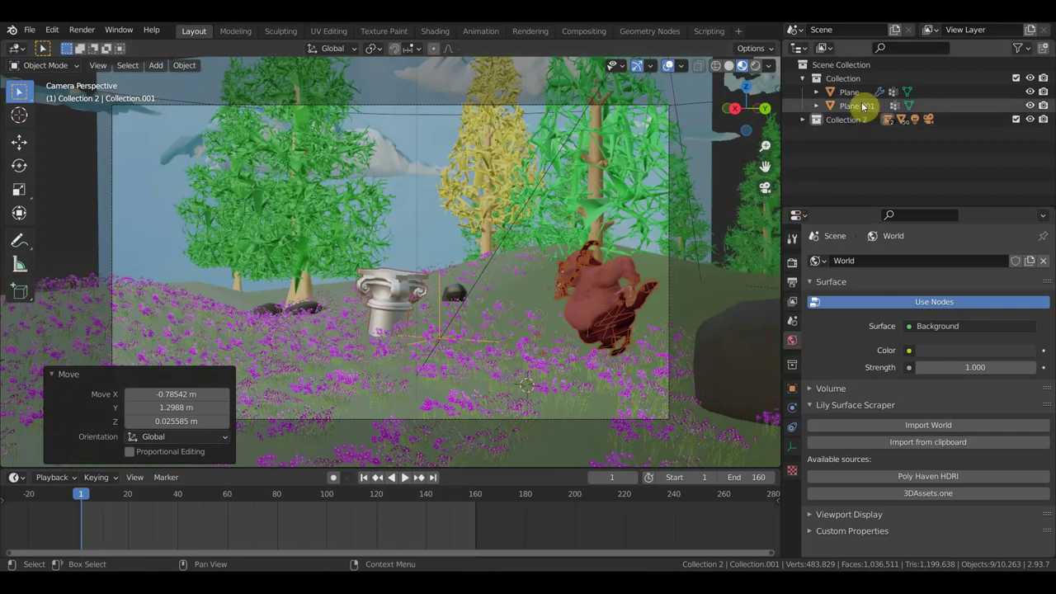
- Select the Camera in Collection 2 and fly it closer, with the column inside the frame and the satyr crossing the frame's edge
click(803, 77)
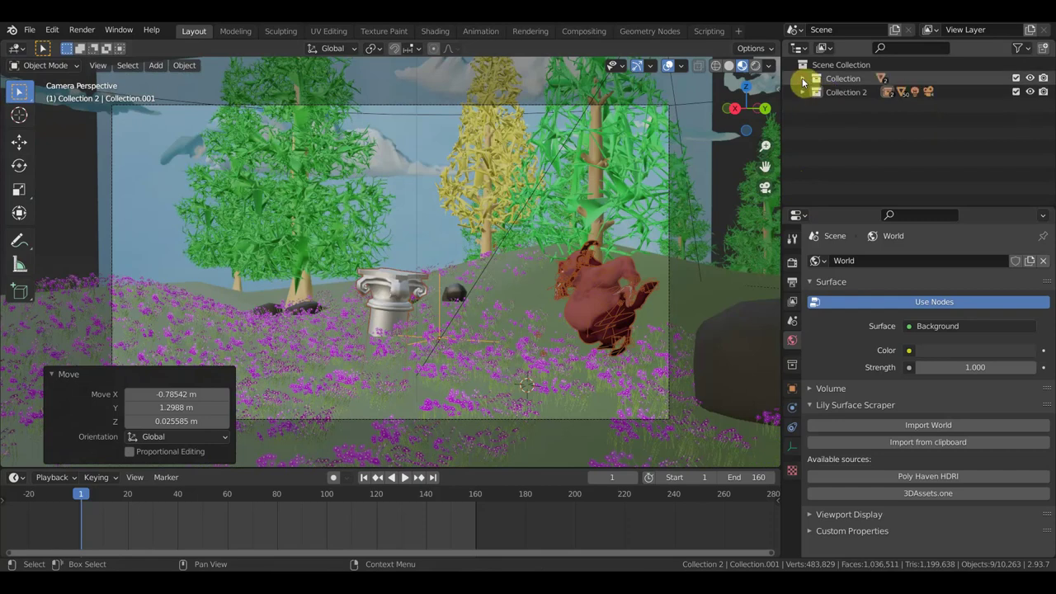
click(803, 78)
click(813, 119)
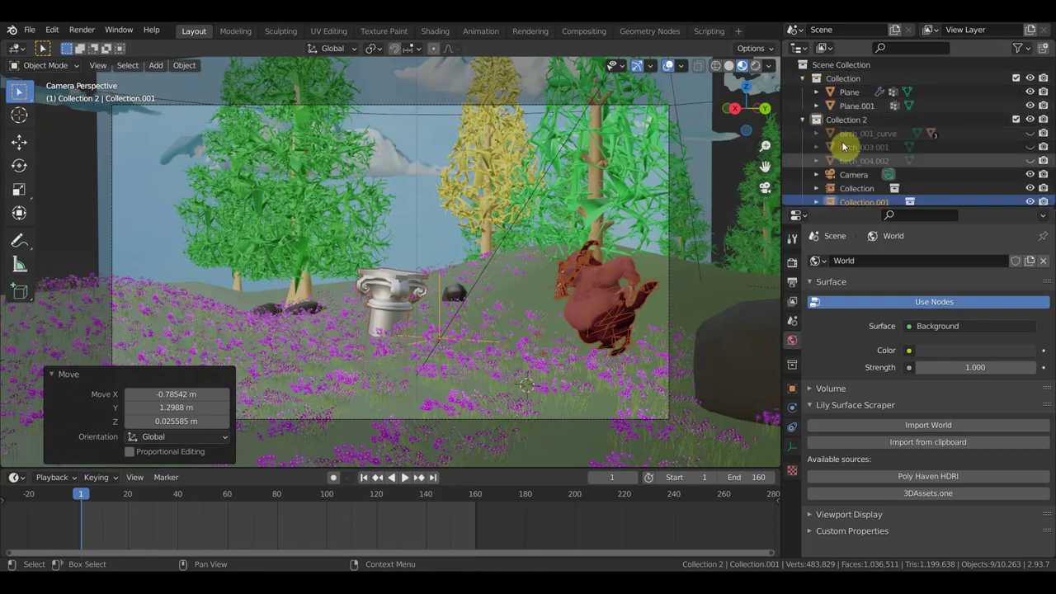
click(859, 175)
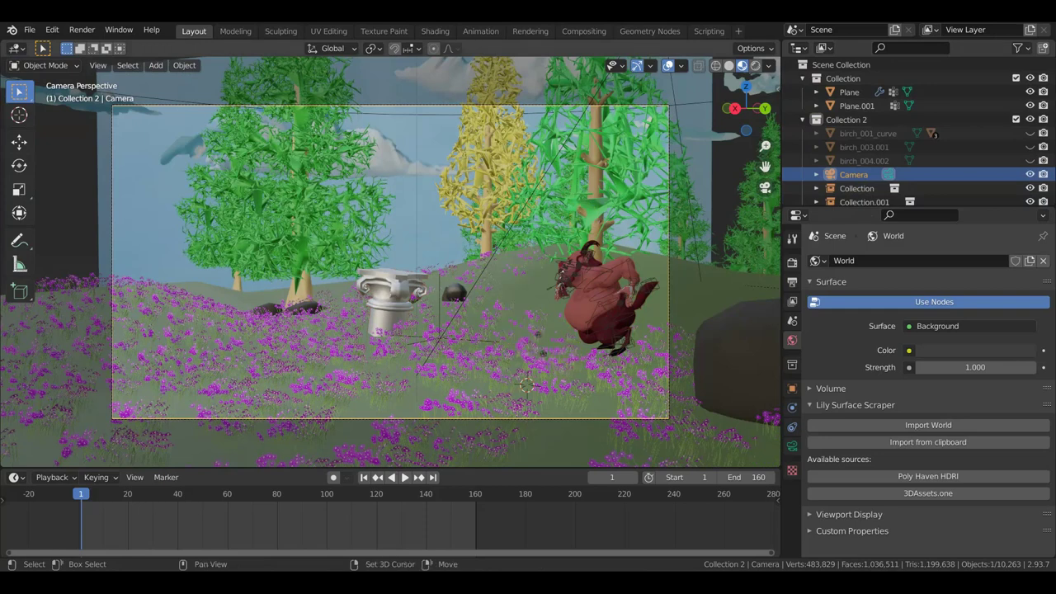
key(shift+grave)
key(w)
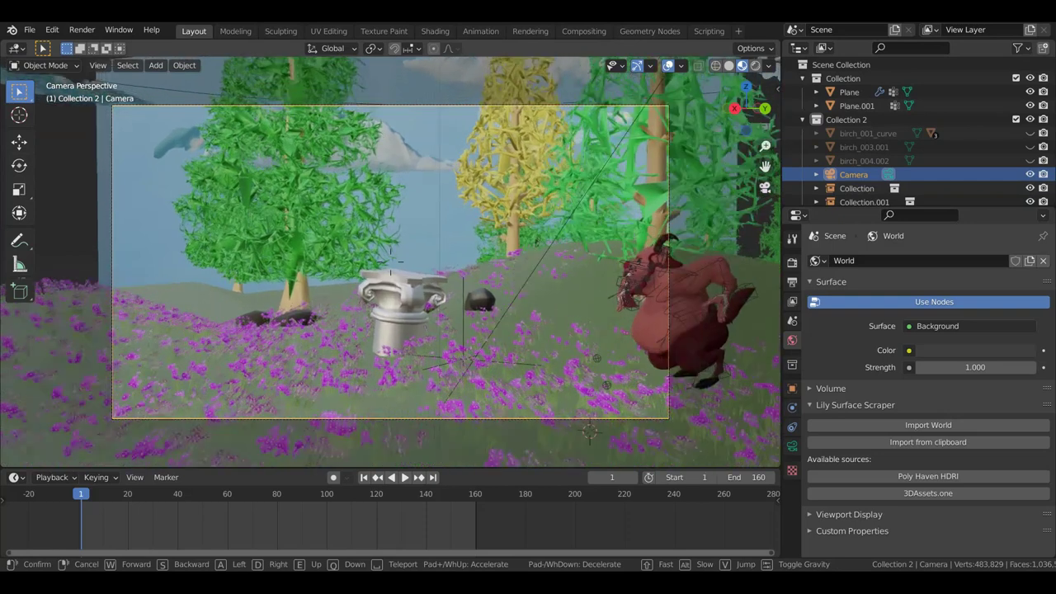
key(w)
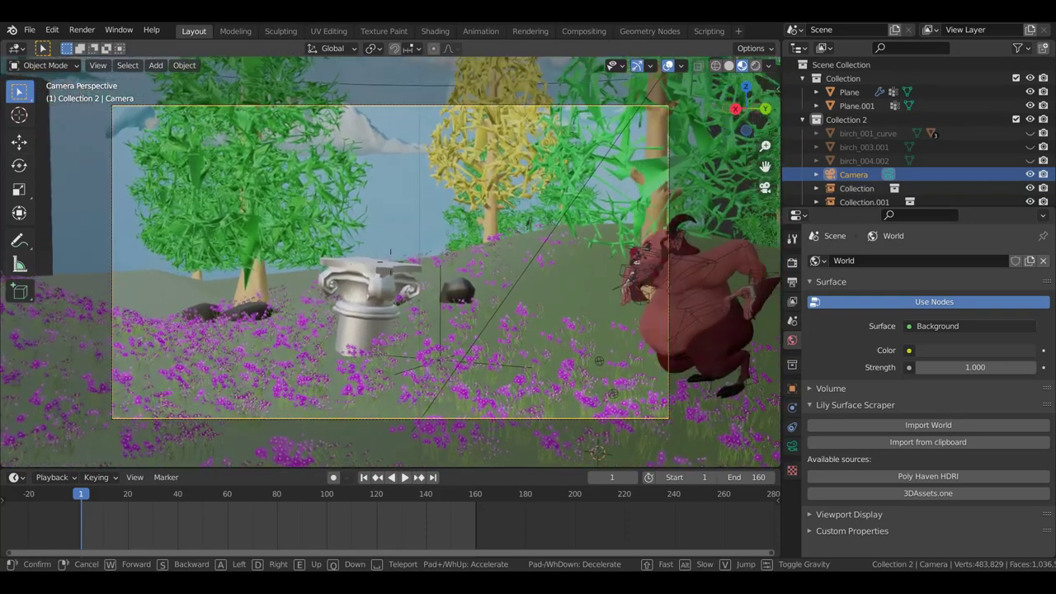
key(w)
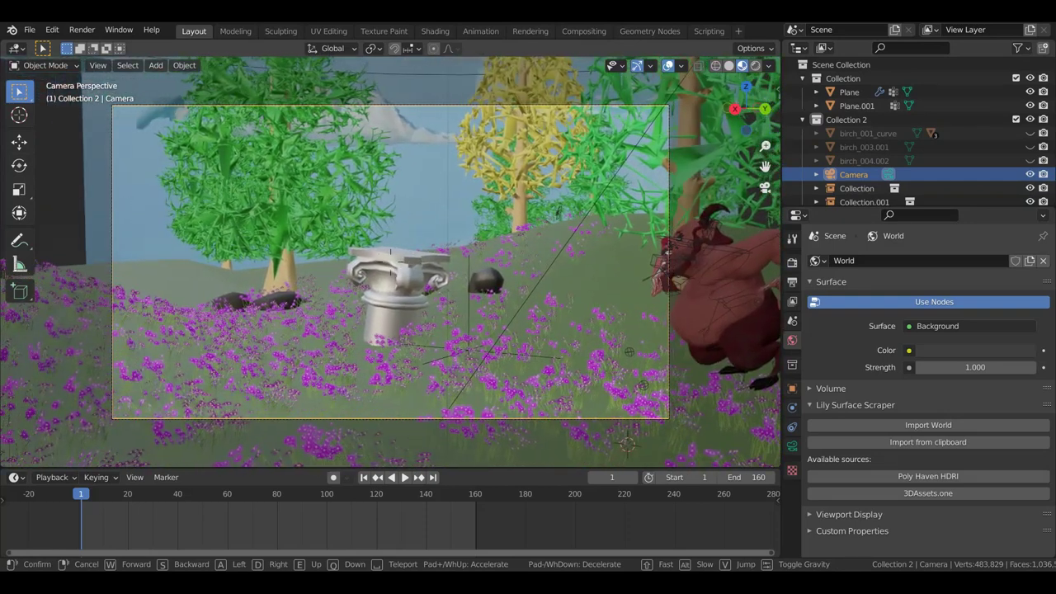
key(d)
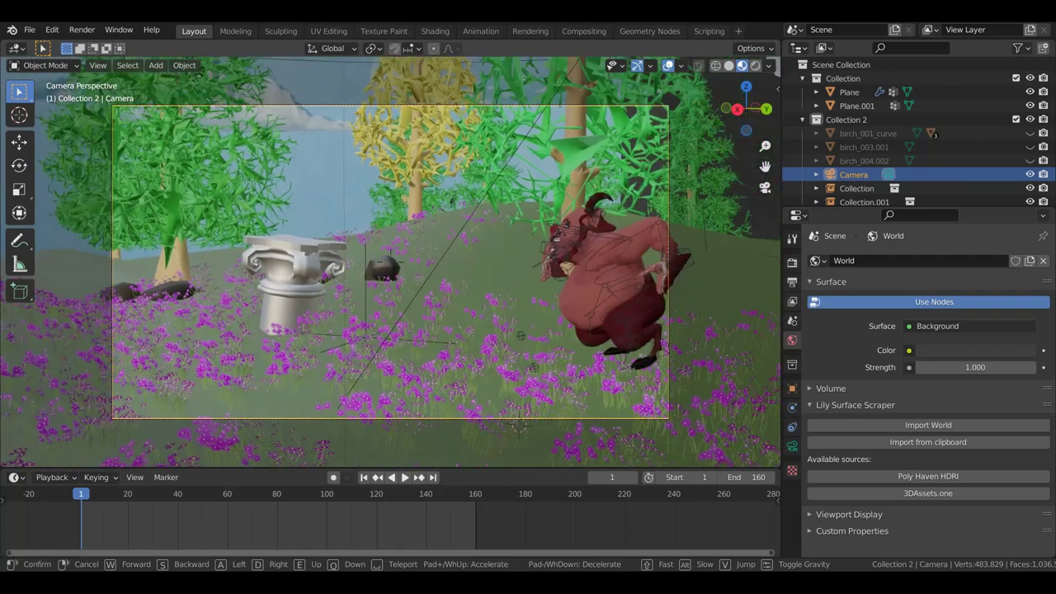
key(a)
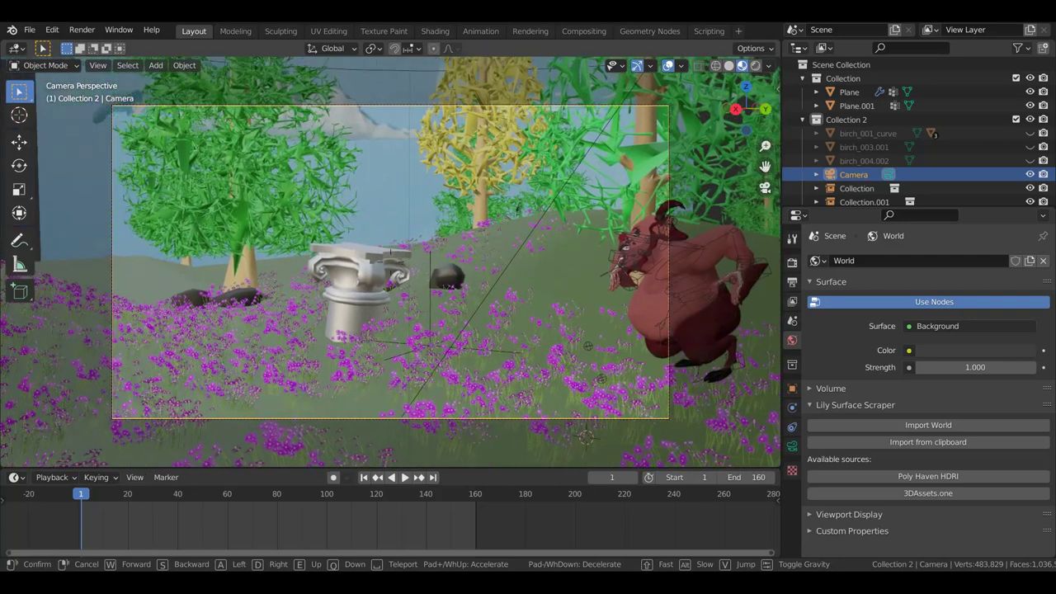
click(392, 265)
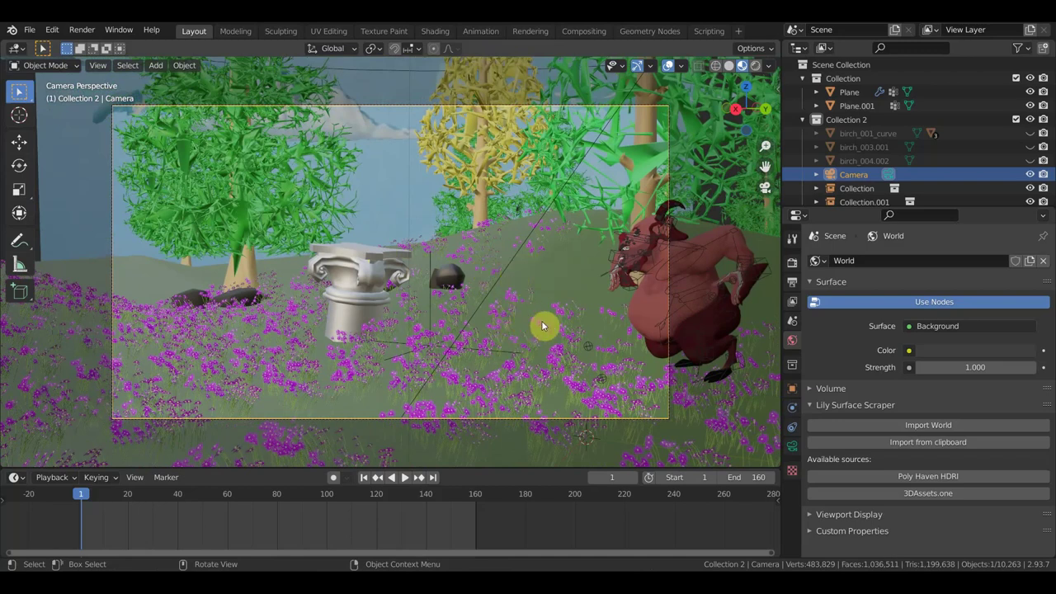
- Go to frame 115 and fly the camera so the satyr on the column stands centred in the shot
key(space)
click(367, 499)
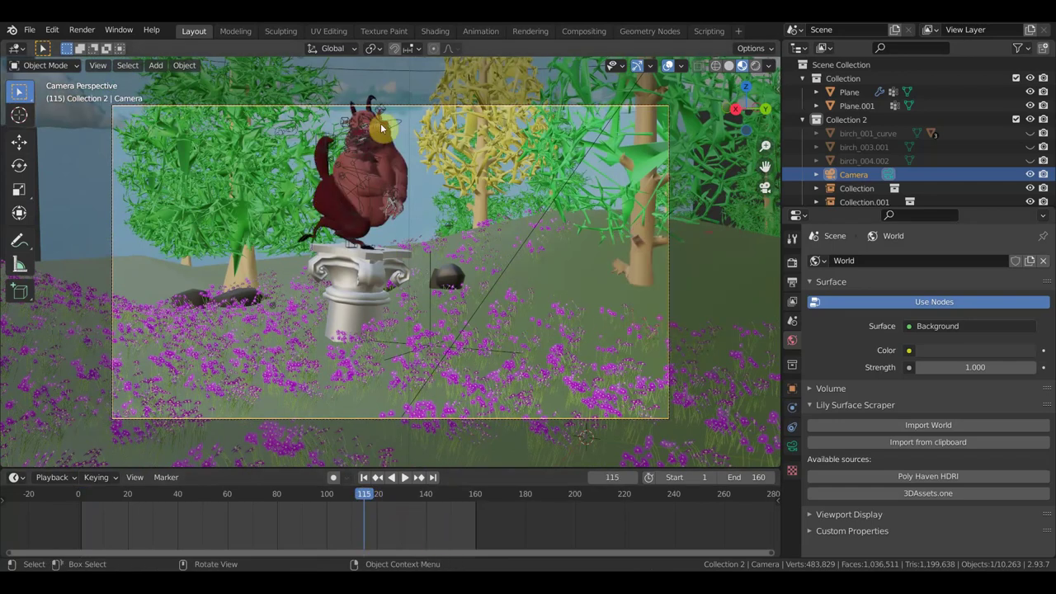
key(shift+grave)
mouse_move(391, 261)
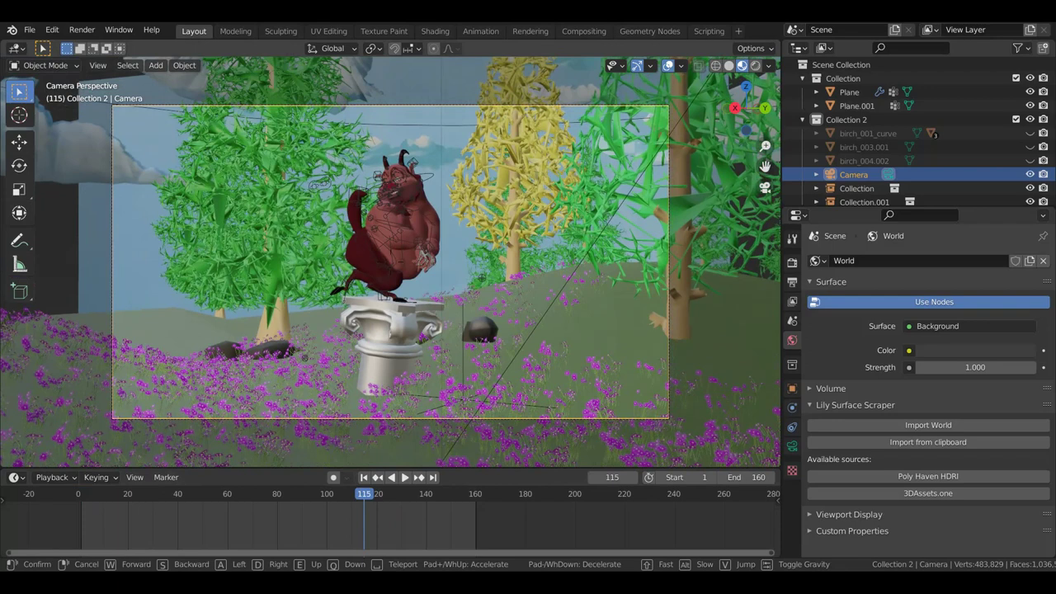
click(391, 264)
- Move the trunk and foliage of the green birch behind the satyr by about -1.87 m in Y
click(280, 244)
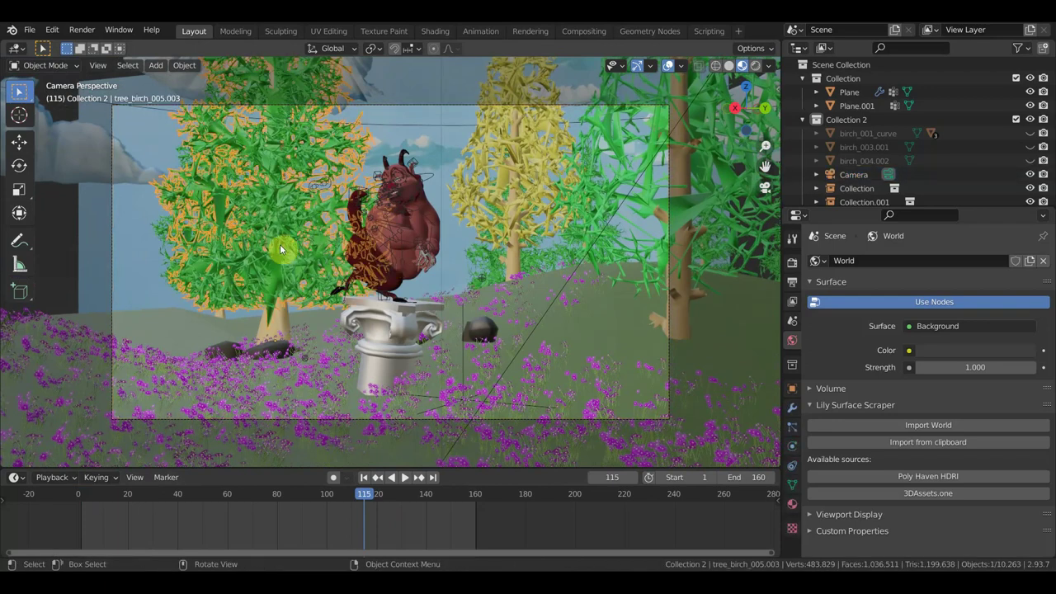
shift+click(287, 321)
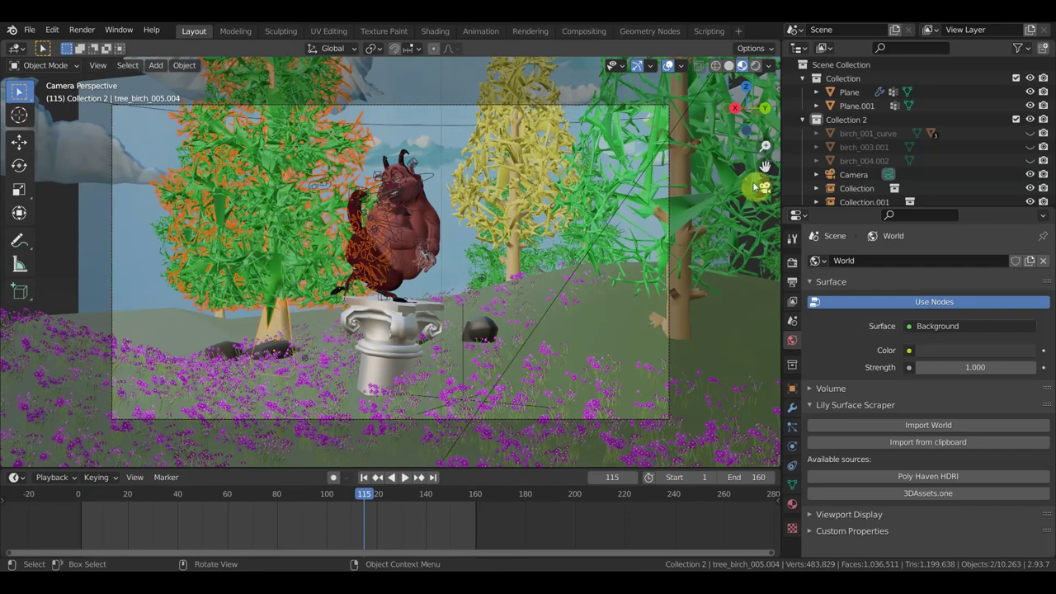
click(18, 141)
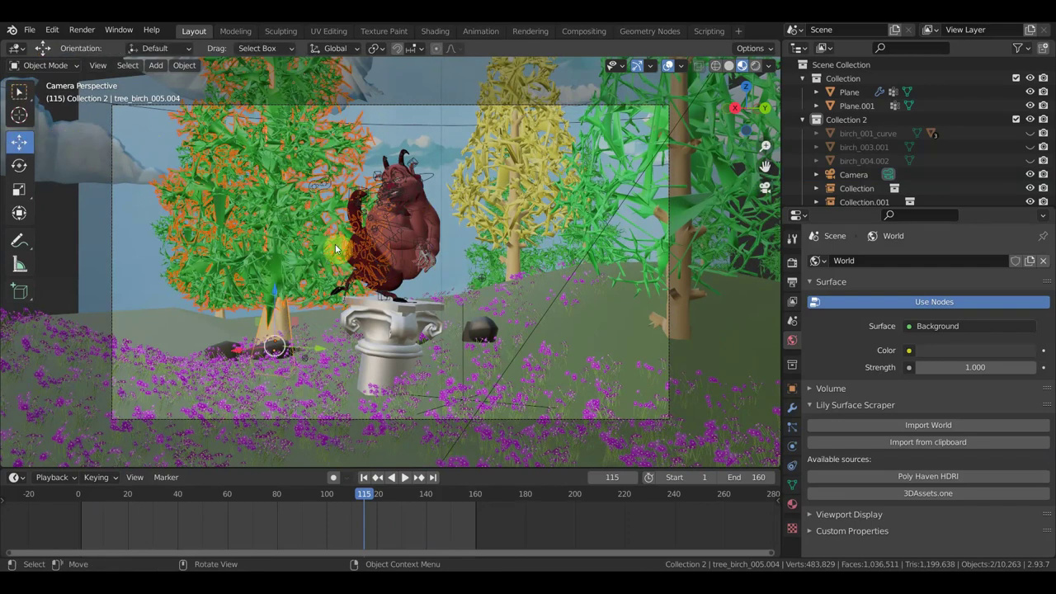
drag(307, 346, 241, 354)
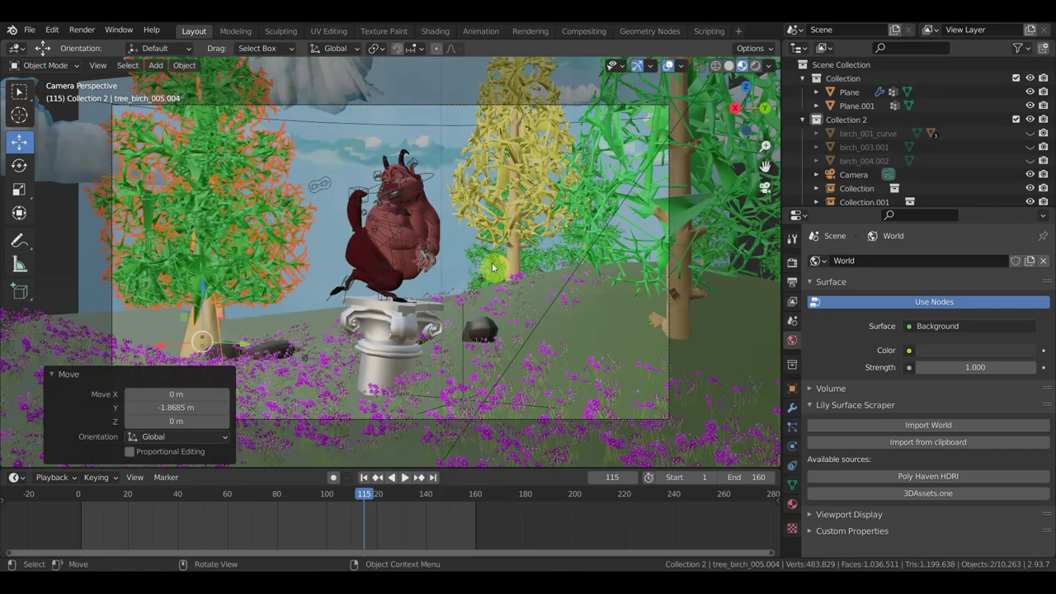
- Move the small green tree behind the yellow birch by about 3.07 m in Y
click(510, 256)
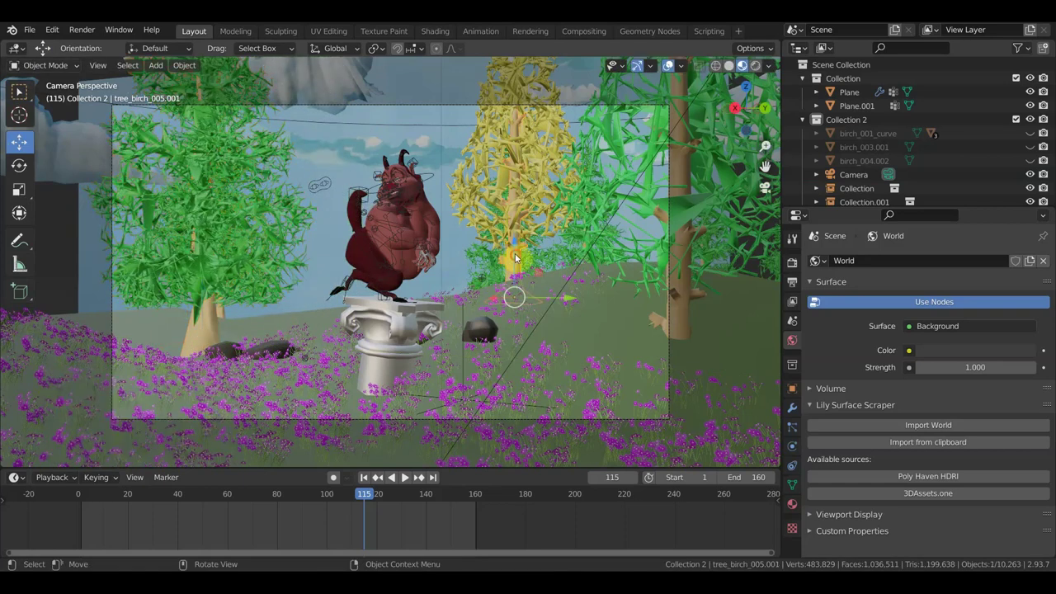
click(520, 249)
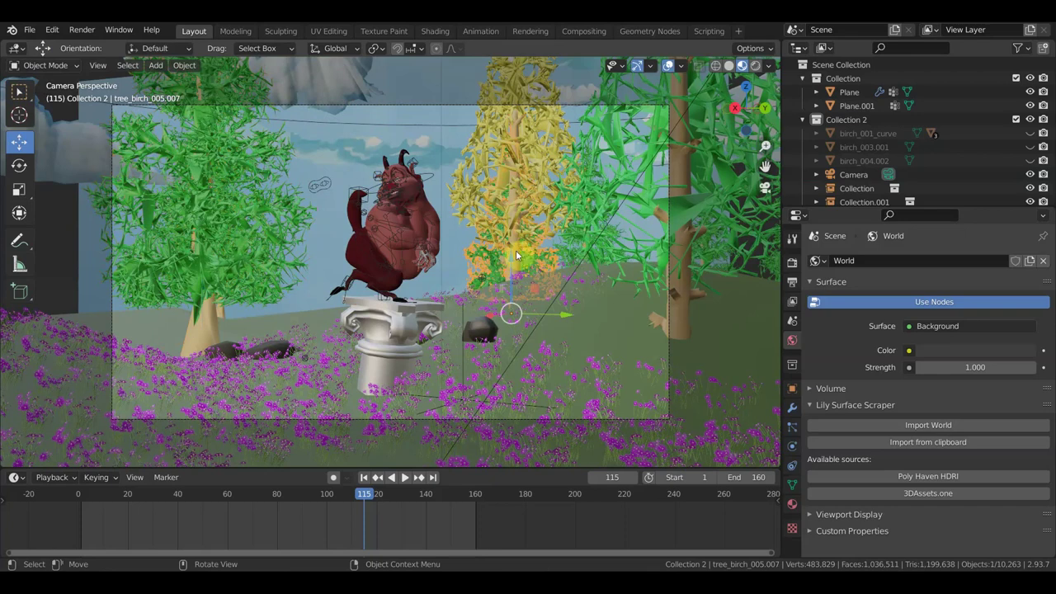
drag(559, 319, 623, 327)
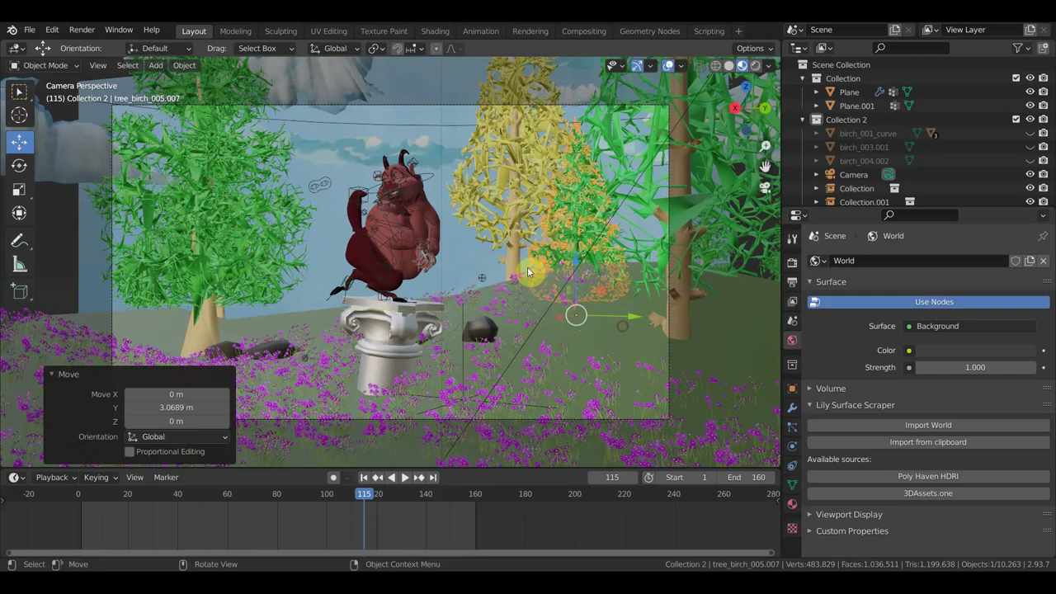
- Shift the large right-hand tree's foliage about -0.05 m in Y, then raise the whole tree about 0.33 m and scale it by 1.329
click(678, 259)
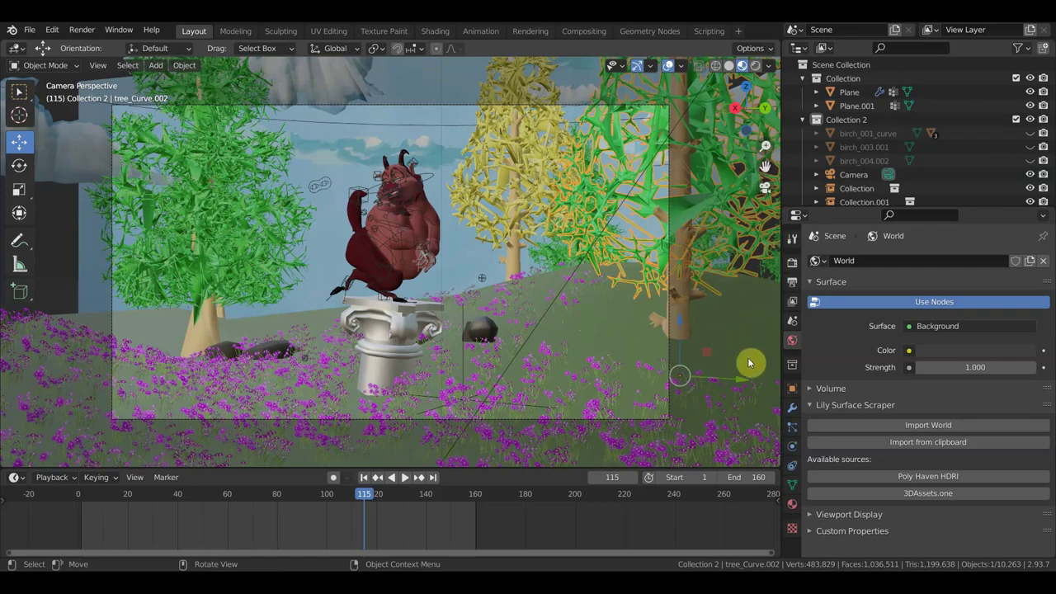
mouse_move(736, 380)
mouse_down()
mouse_move(725, 382)
mouse_move(738, 384)
mouse_up()
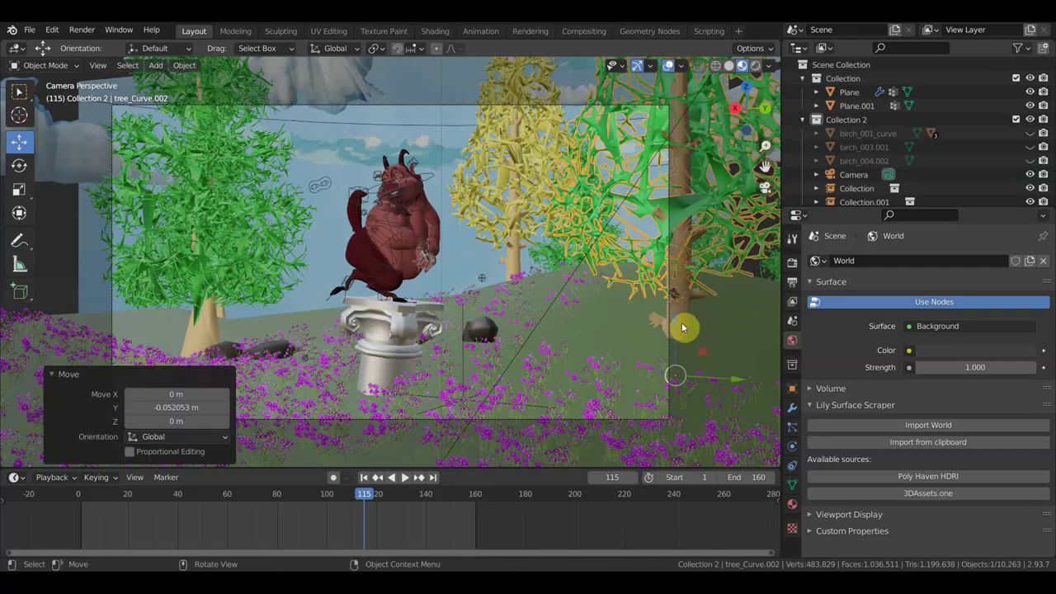
click(688, 338)
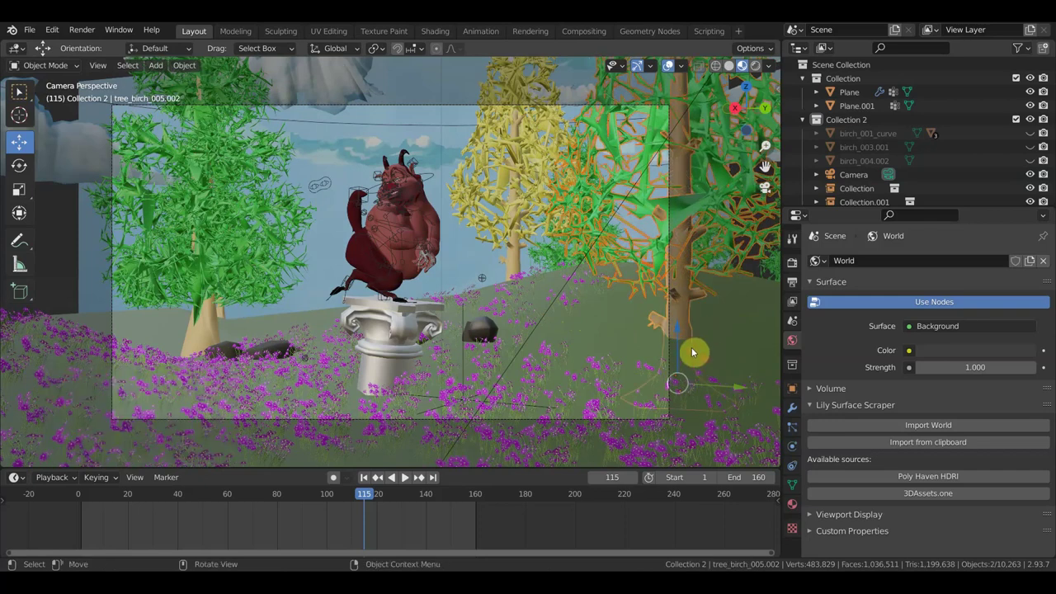
drag(676, 344, 686, 313)
key(s)
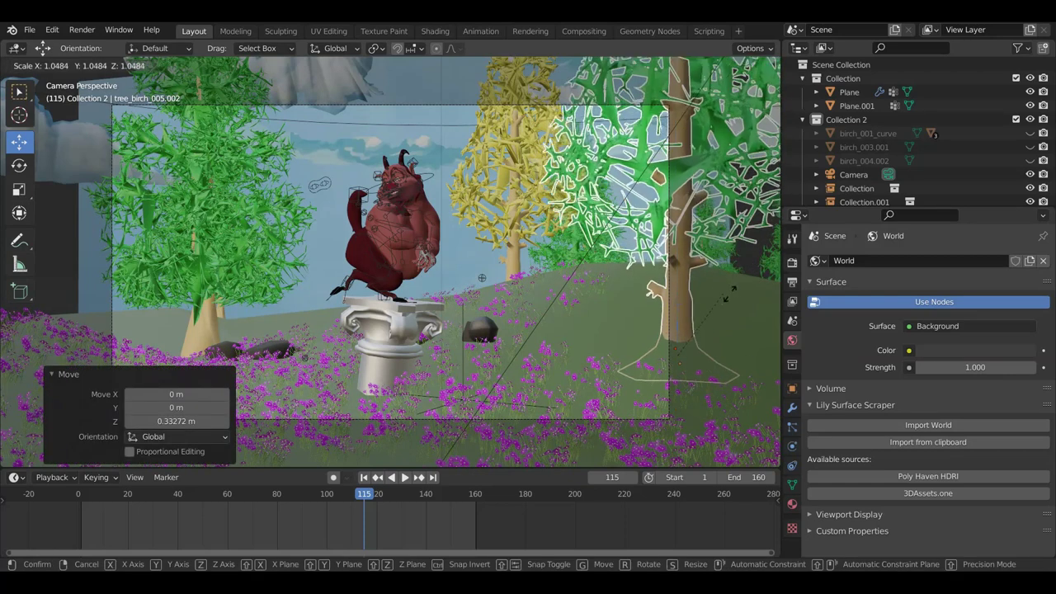
click(762, 306)
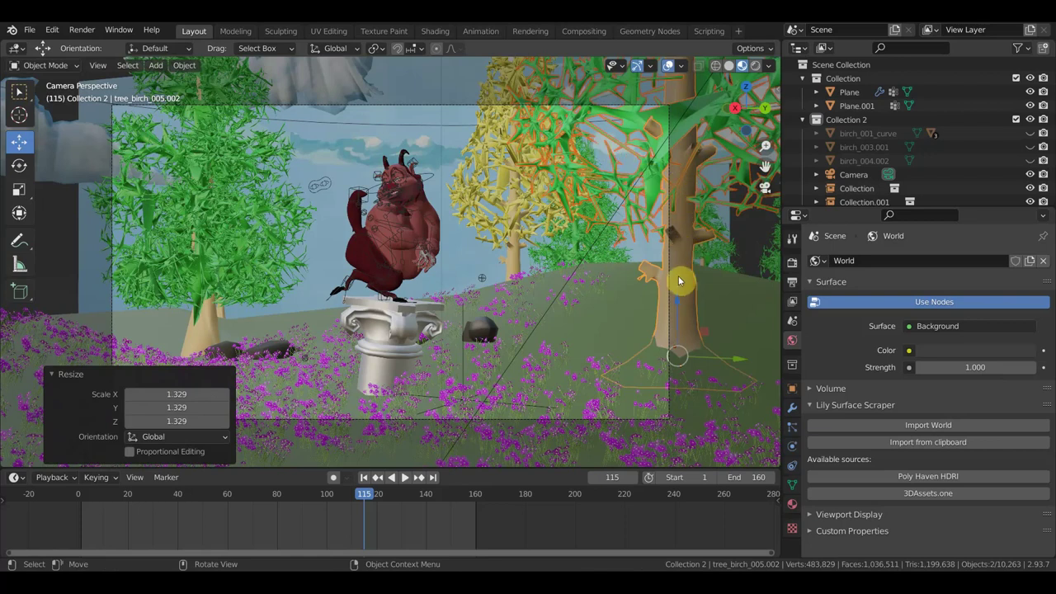
- Move the large tree's trunk and foliage by about -0.19 m in Y, further into the camera frame
drag(740, 359, 692, 299)
click(684, 263)
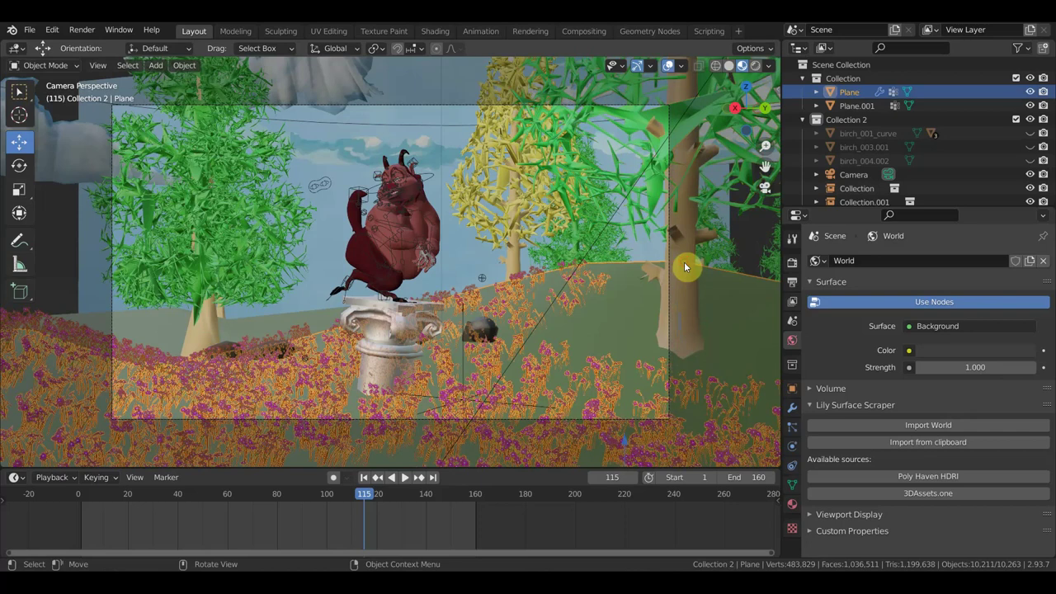
shift+click(645, 198)
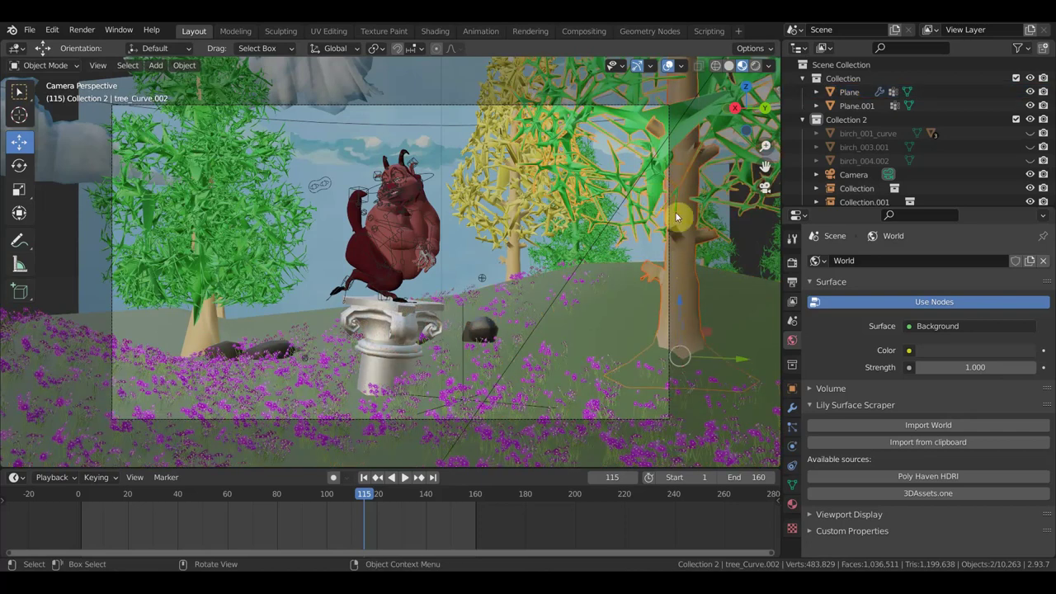
drag(737, 358, 724, 363)
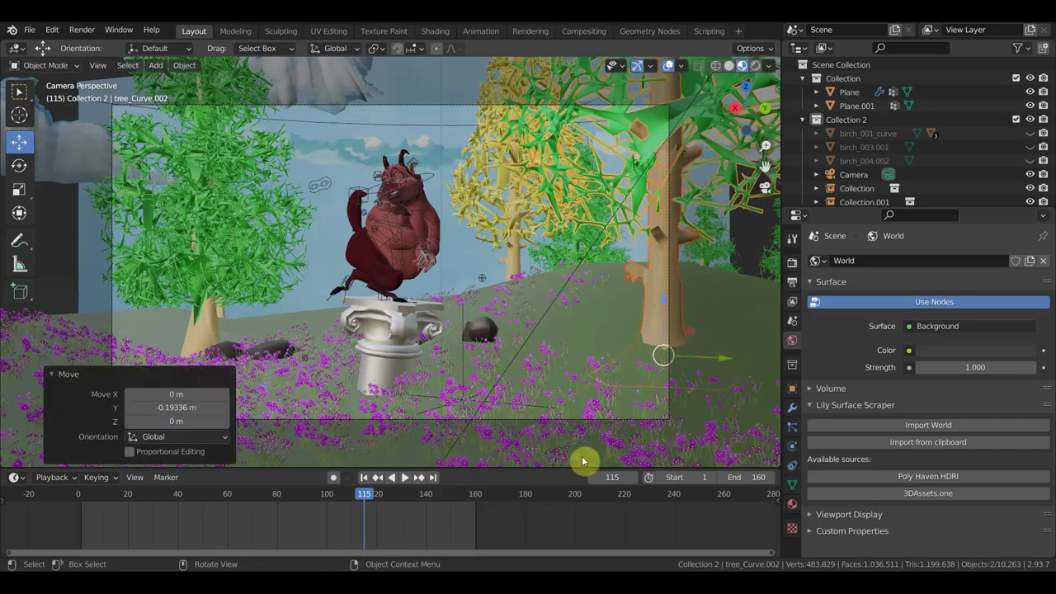
- Set the animation's end frame to 40 and play back the shortened range
drag(357, 506, 180, 521)
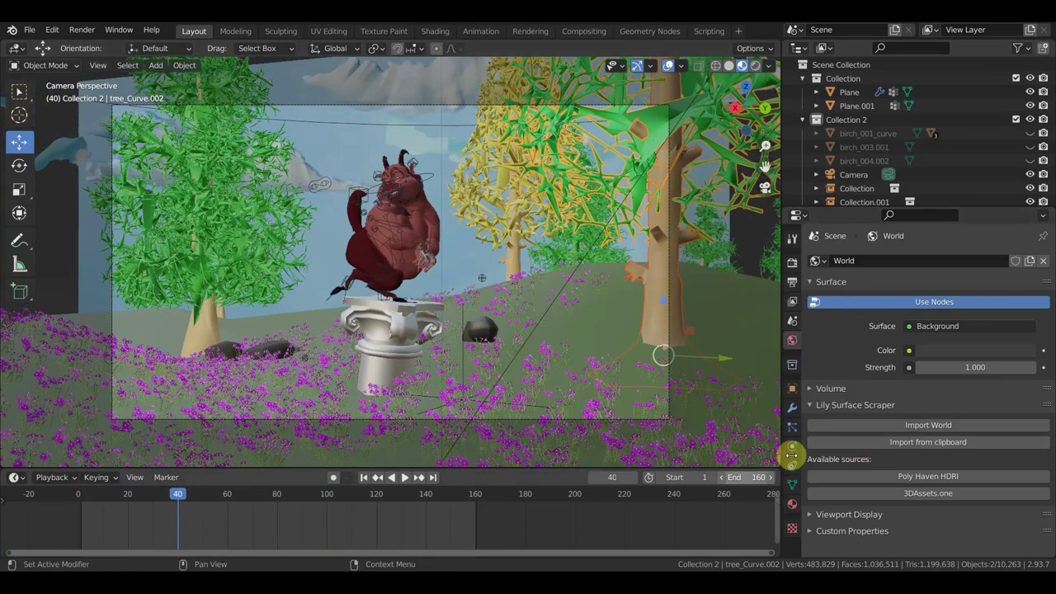
click(753, 478)
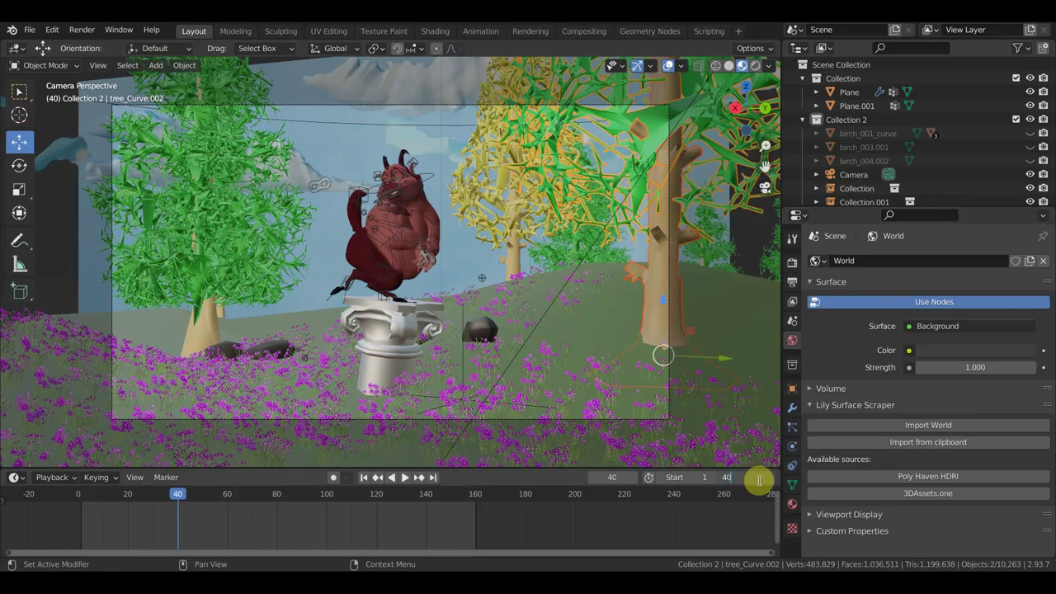
key(Return)
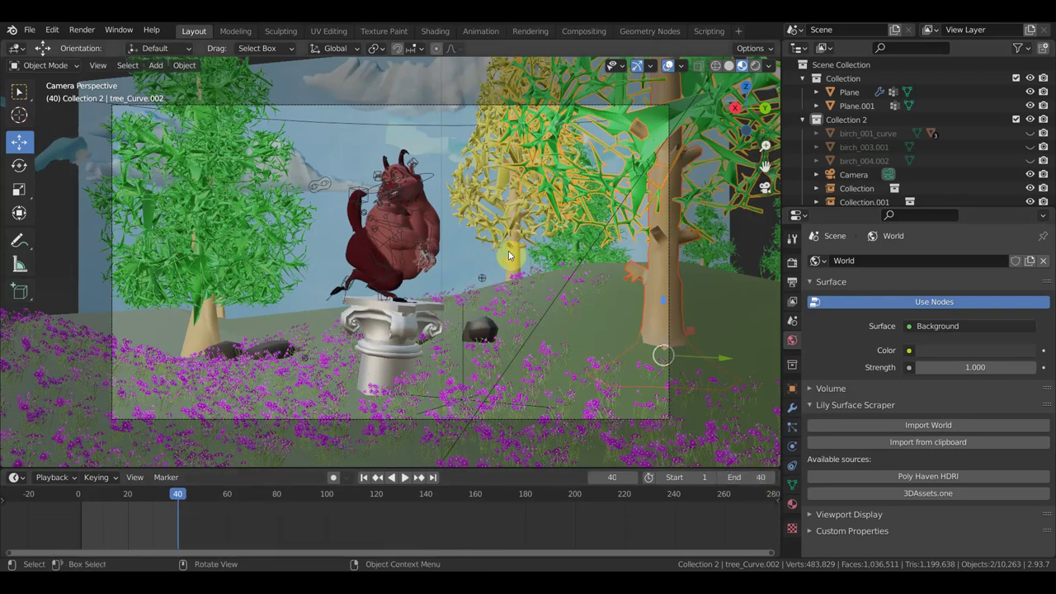
key(space)
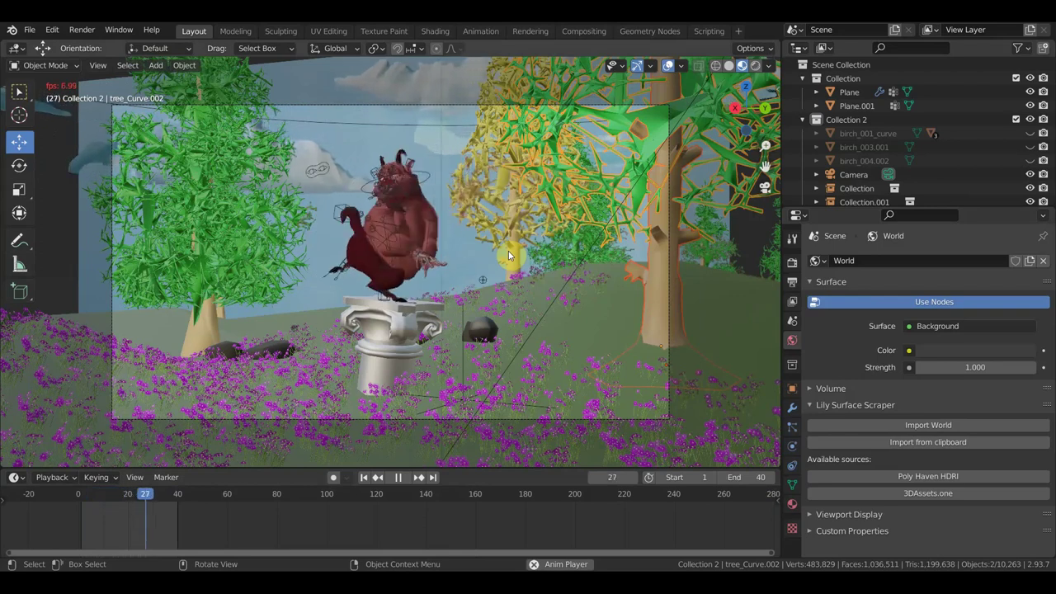
key(space)
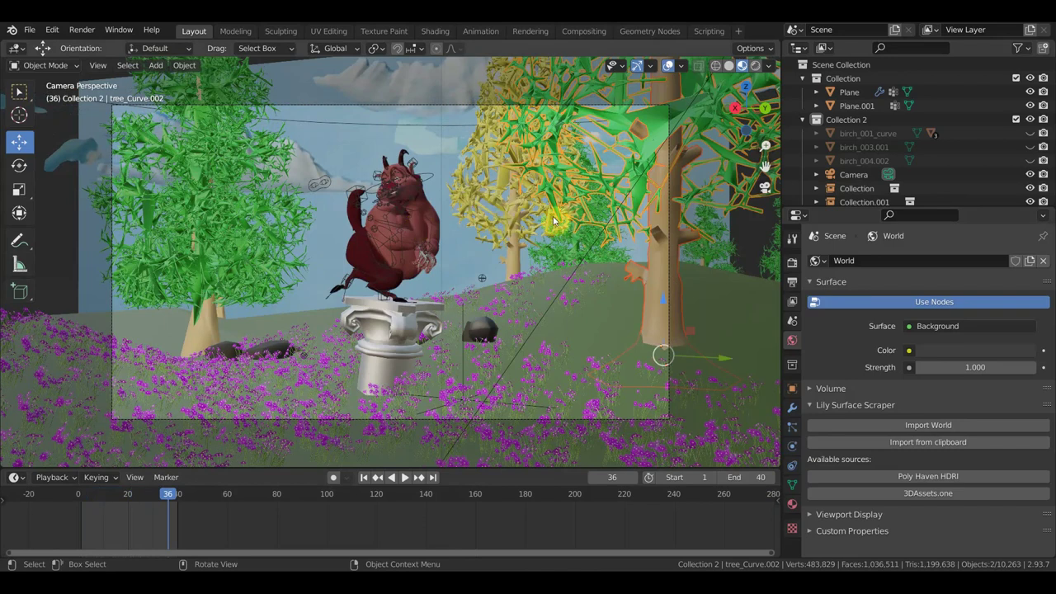
- Try to fly the camera around the column to frame the satyr from its side
click(670, 192)
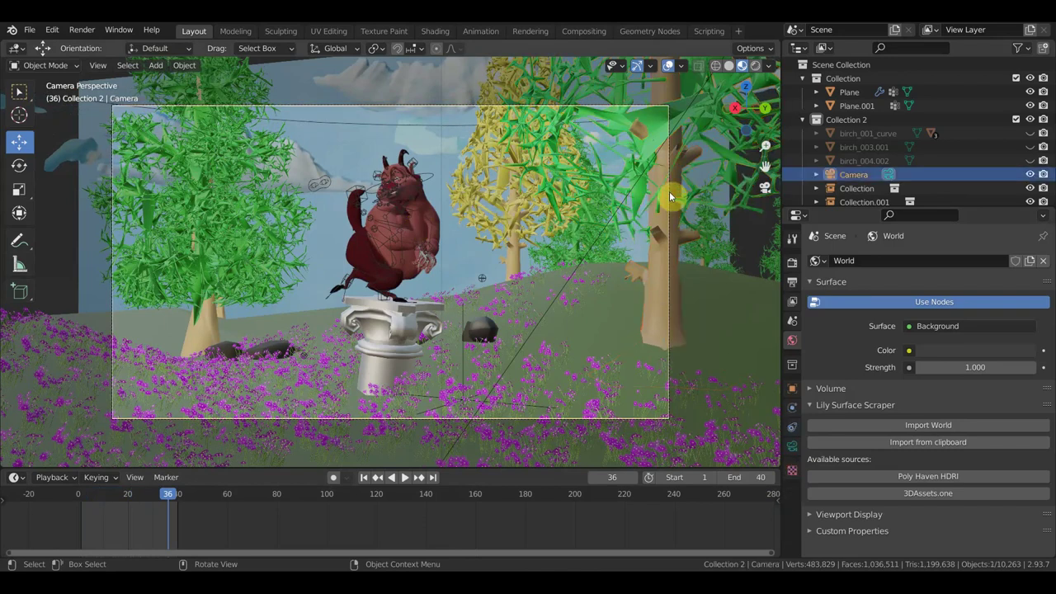
key(shift+grave)
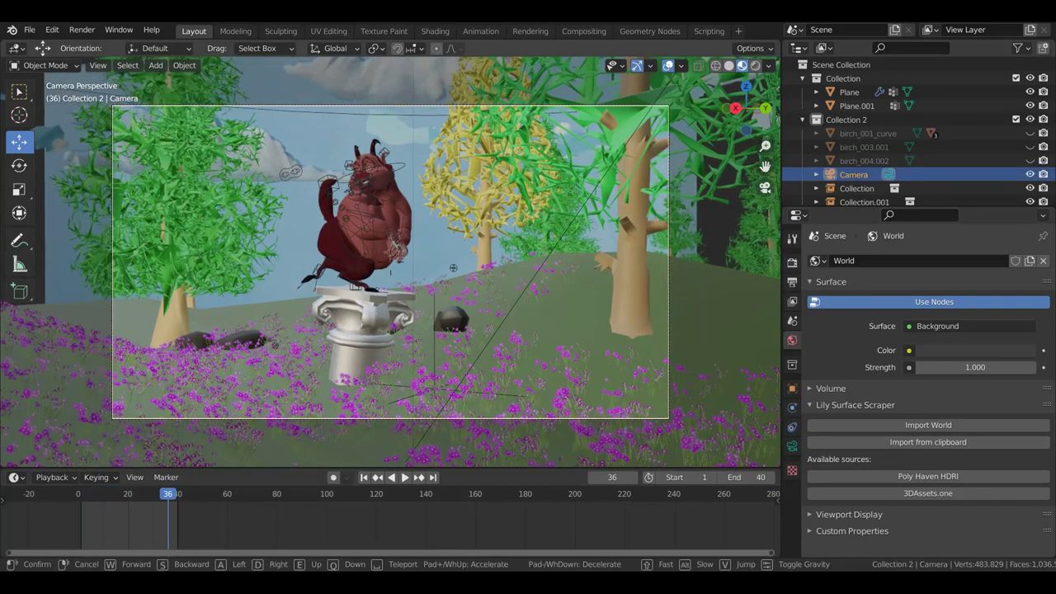
key(w)
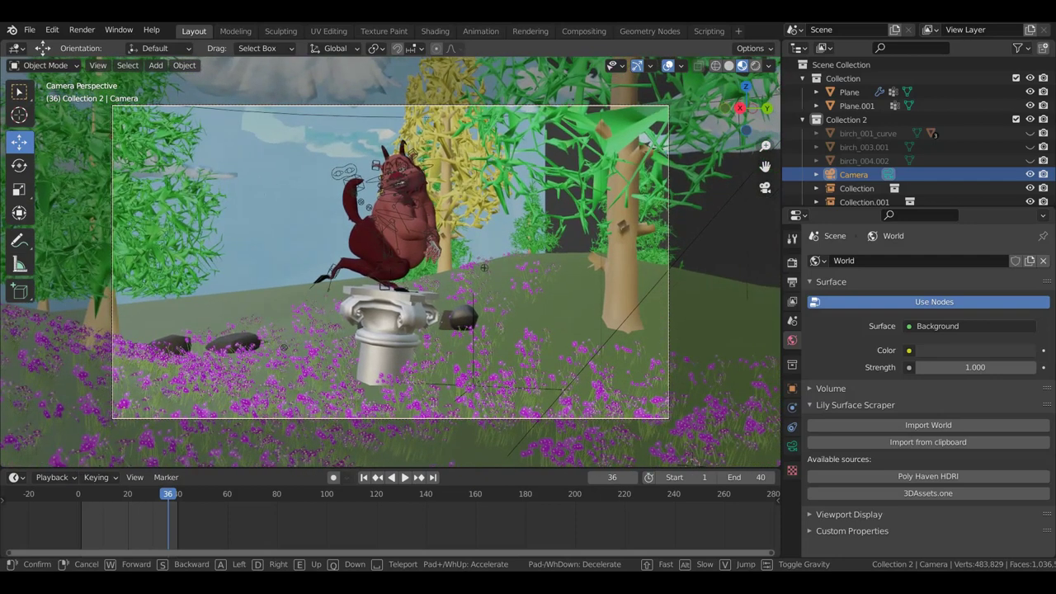
key(w)
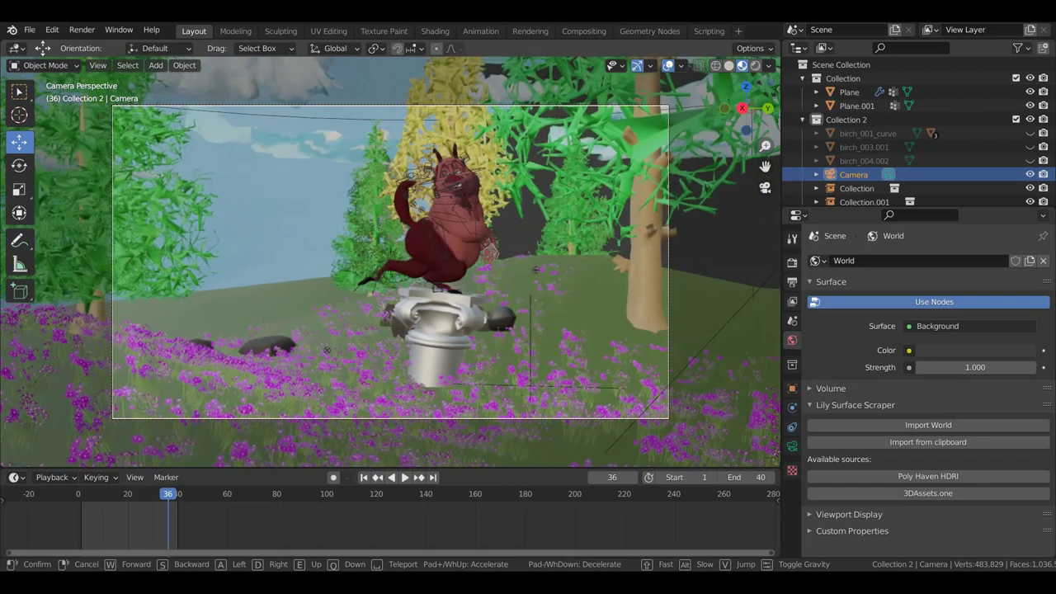
key(a)
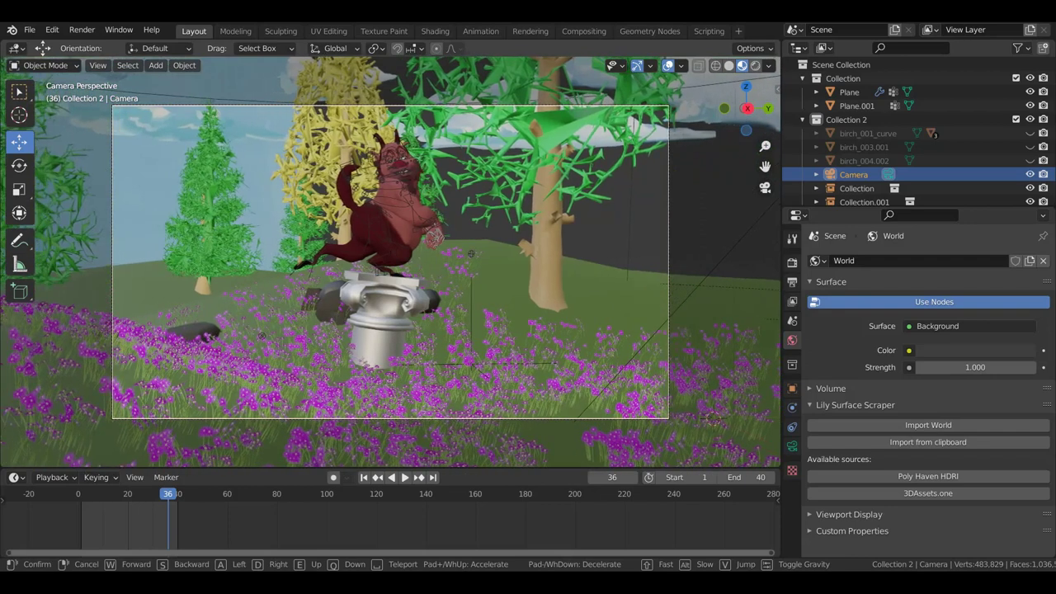
click(392, 267)
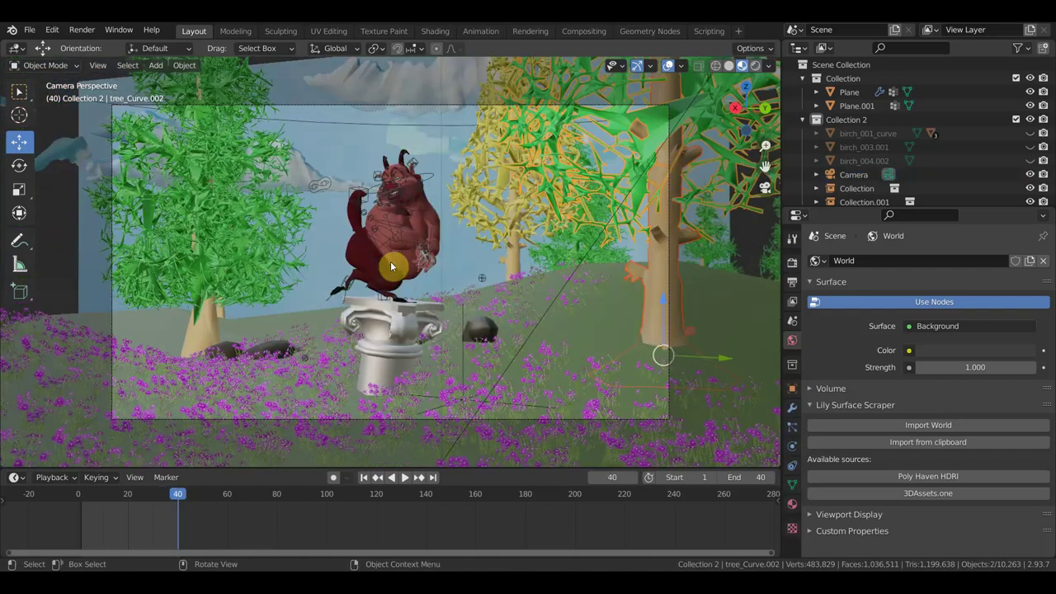
- Rotate the linked satyr and column by about -42.8° in the top view and return to the camera view
click(466, 355)
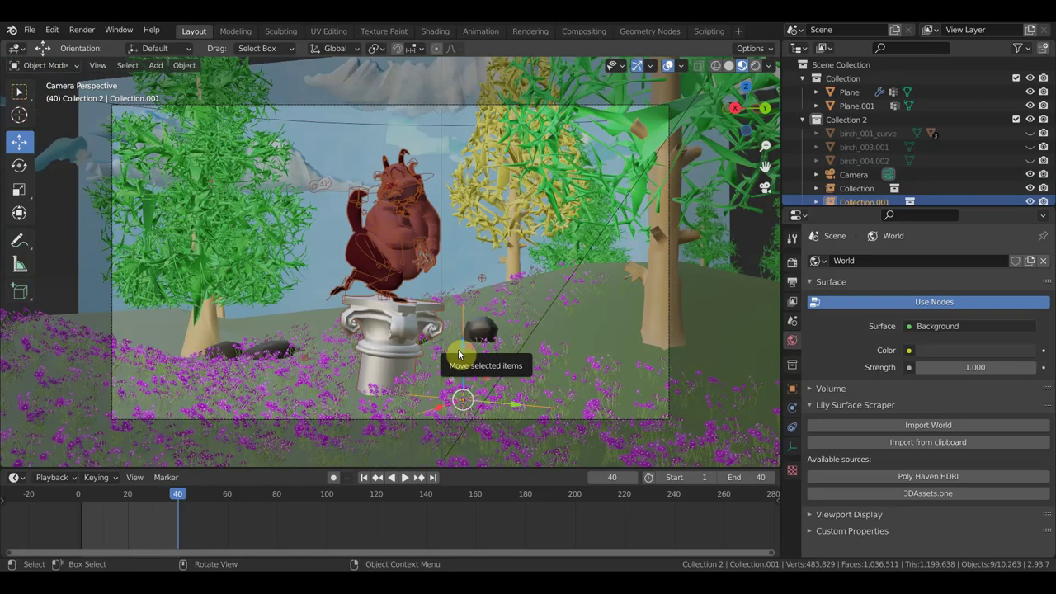
key(KP_7)
scroll(470, 353, down, 2)
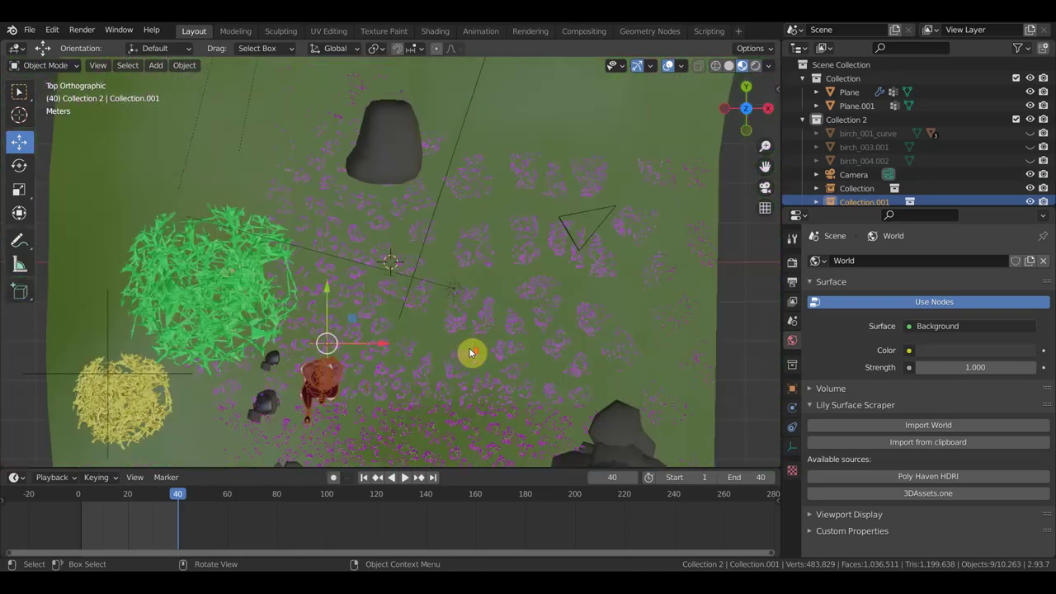
scroll(470, 364, down, 1)
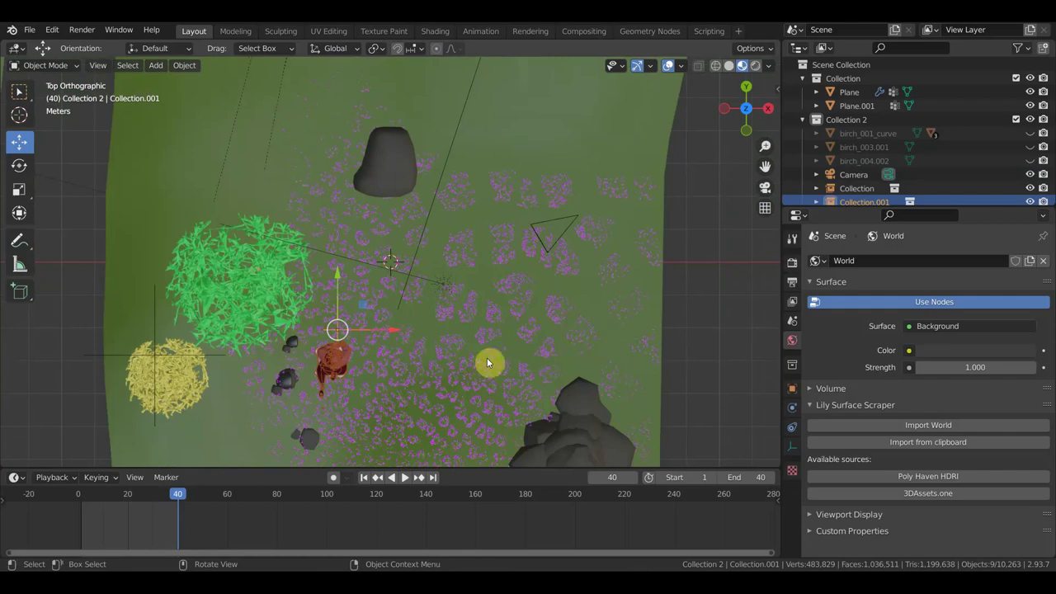
key(r)
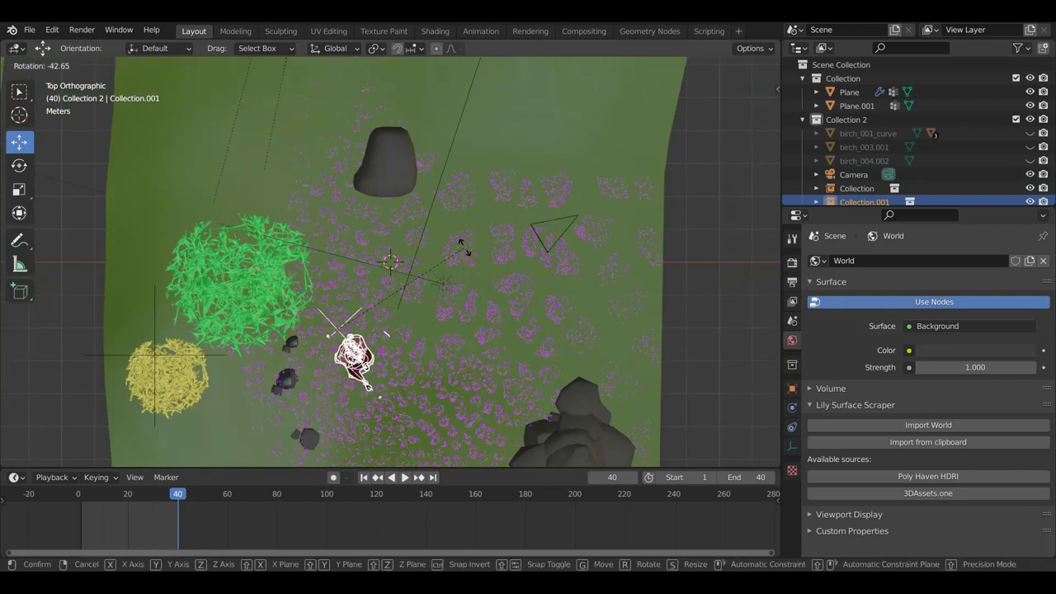
click(462, 246)
key(KP_0)
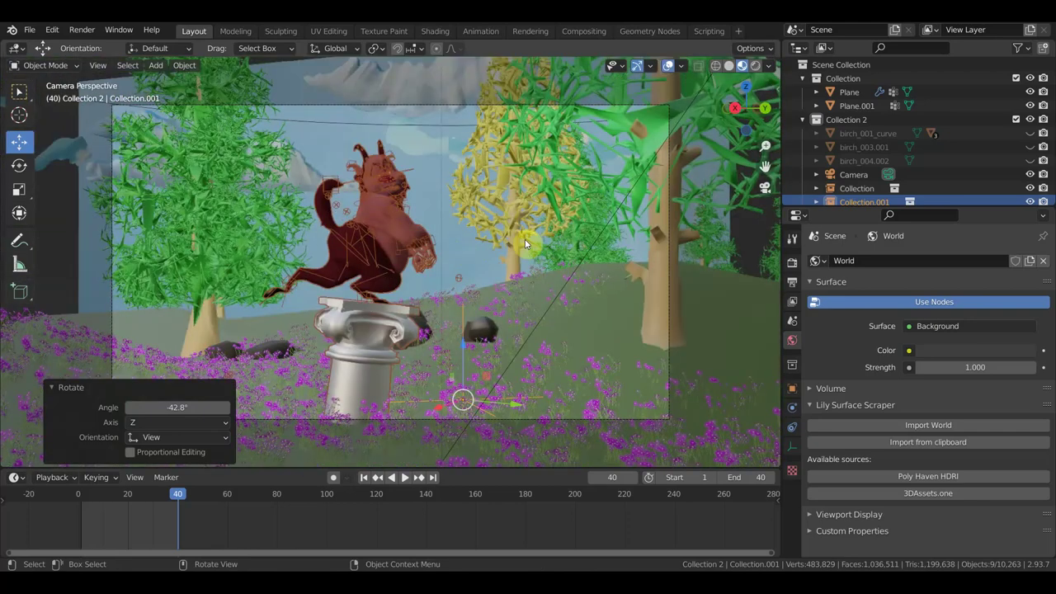
- Fly the camera slightly to reframe the satyr and column between the trees
click(600, 105)
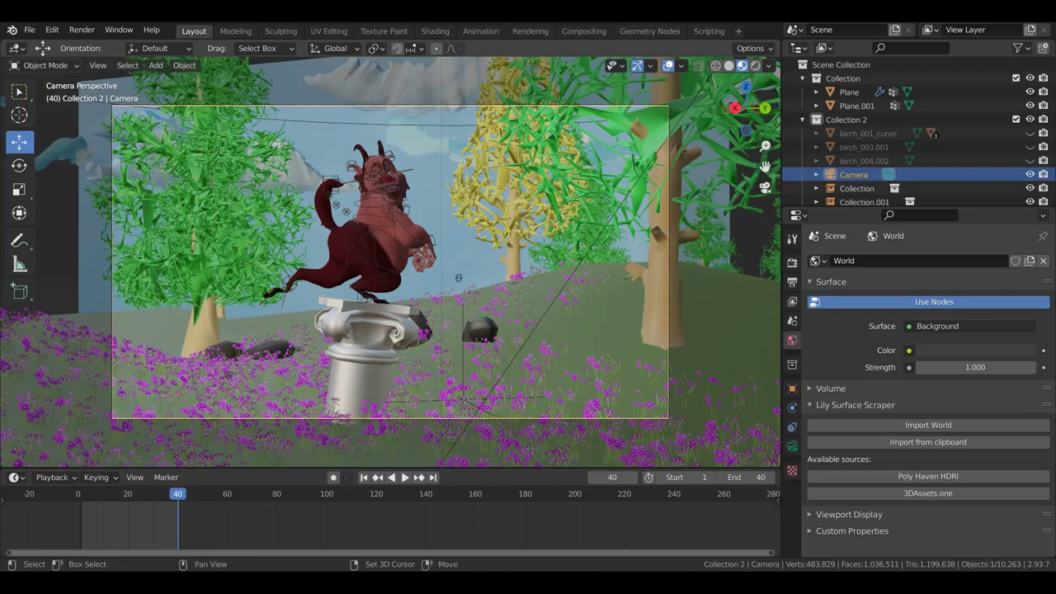
key(shift+grave)
key(w)
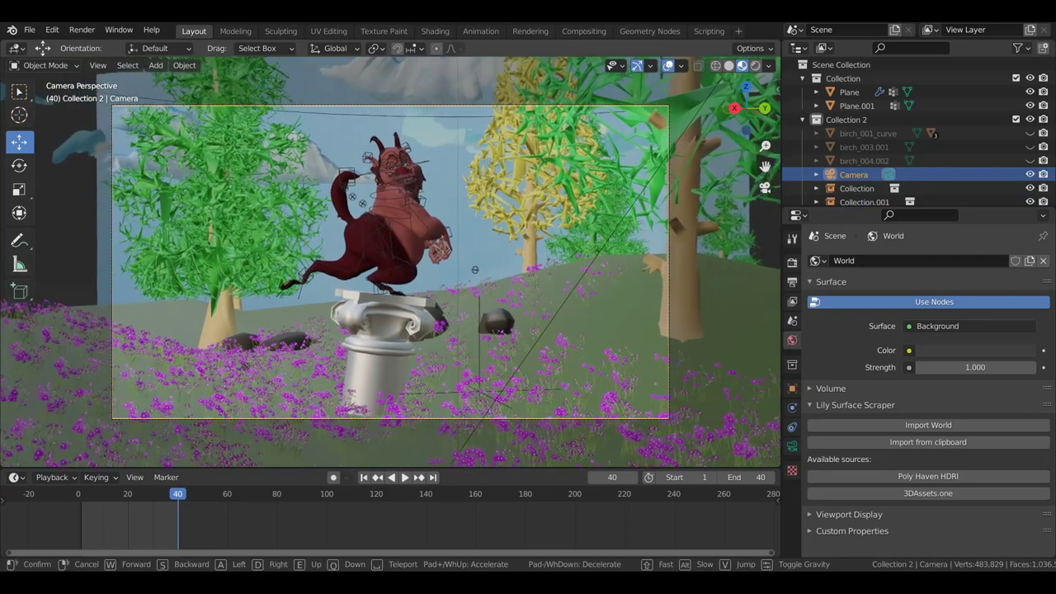
click(389, 267)
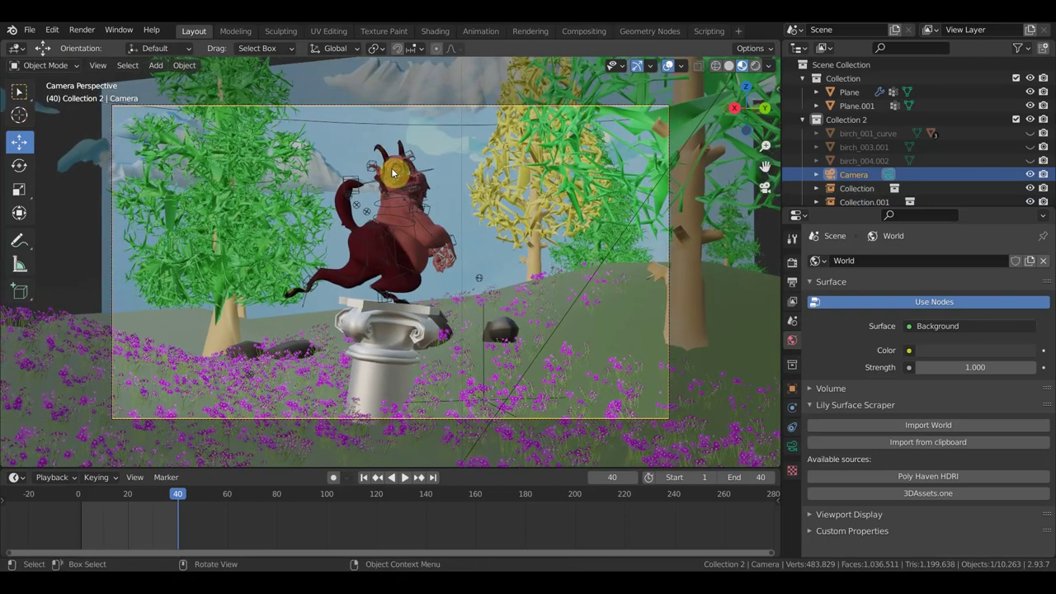
- Scale up the flat rock between the green tree and the column by about 1.622
click(307, 349)
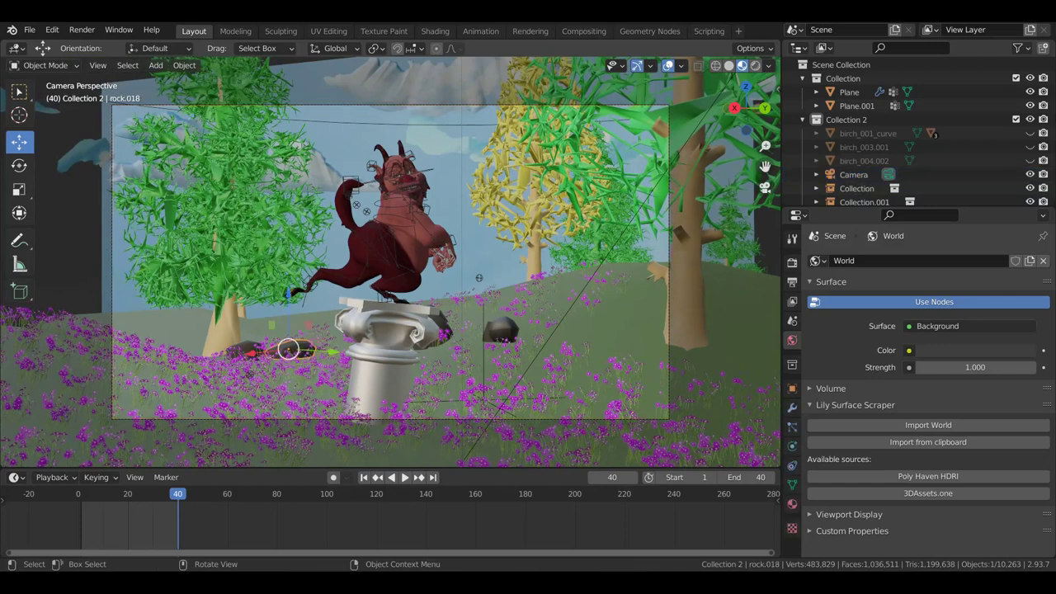
key(s)
click(439, 376)
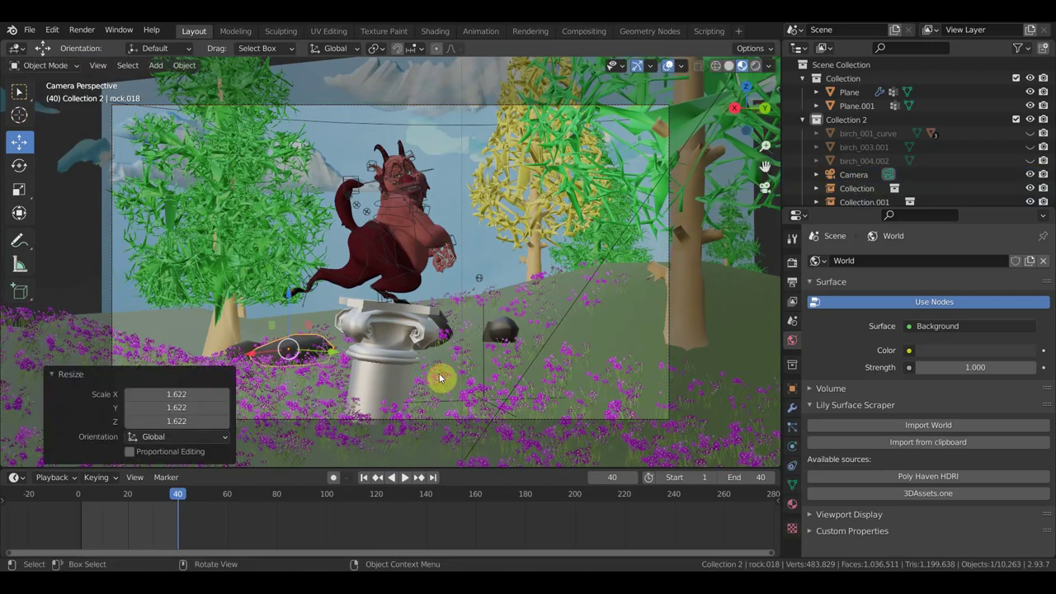
- Move the small rock beside the column by about -0.80, 1.25 and -0.06 m, next to the large tree's trunk
click(501, 335)
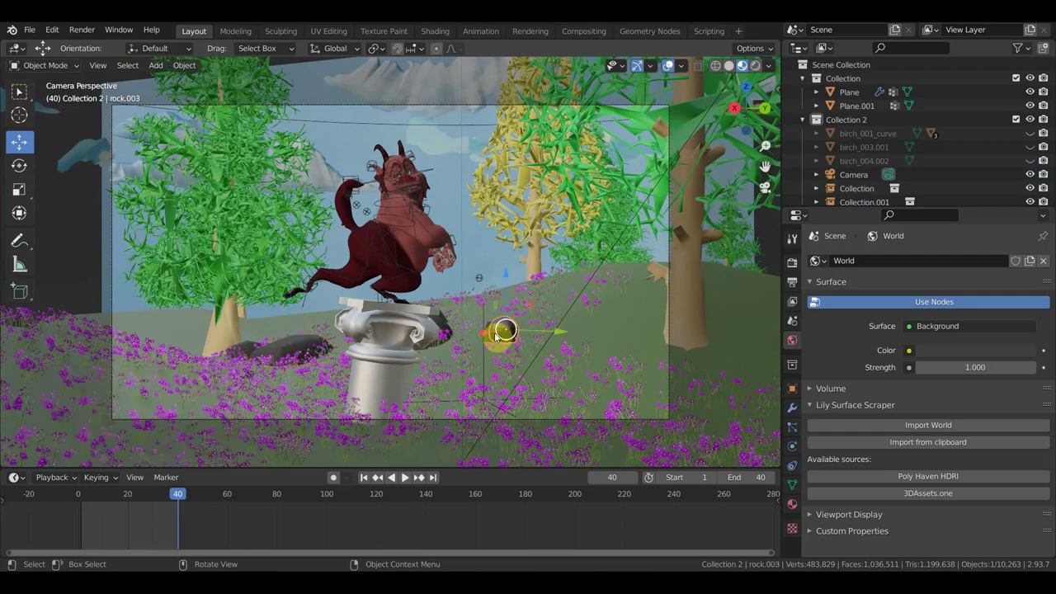
key(g)
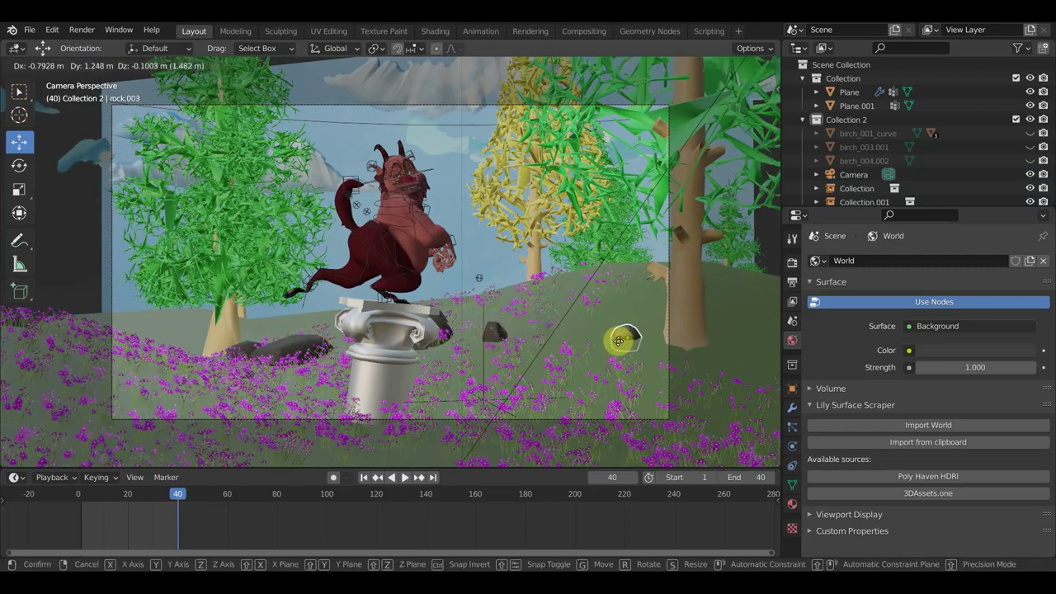
click(621, 342)
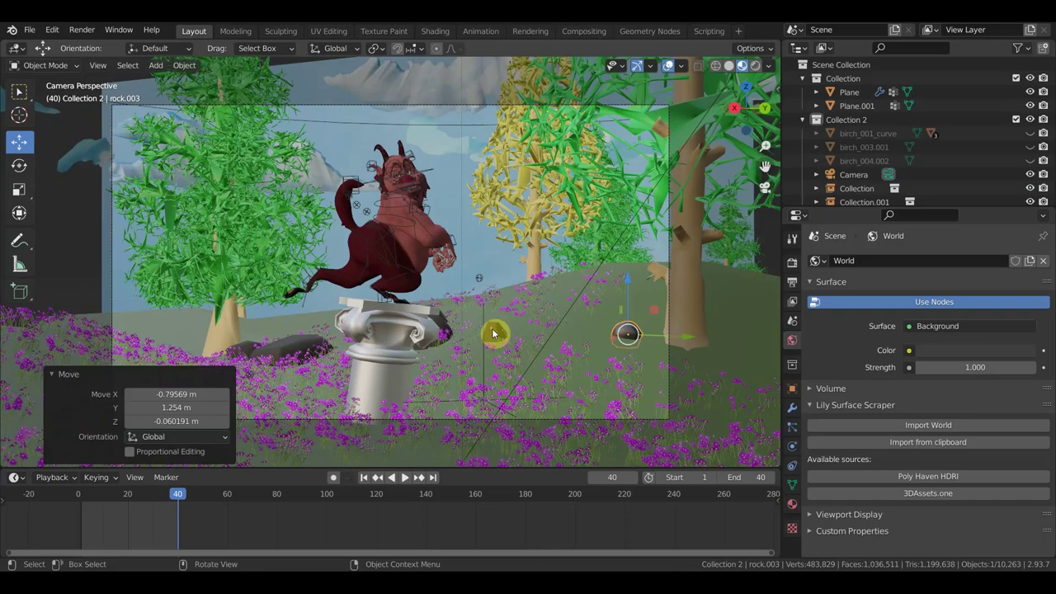
- Move the small rock behind the column by about 2.55, 0.11 and -0.63 m to the column's base
click(494, 333)
middle_drag(495, 332, 601, 290)
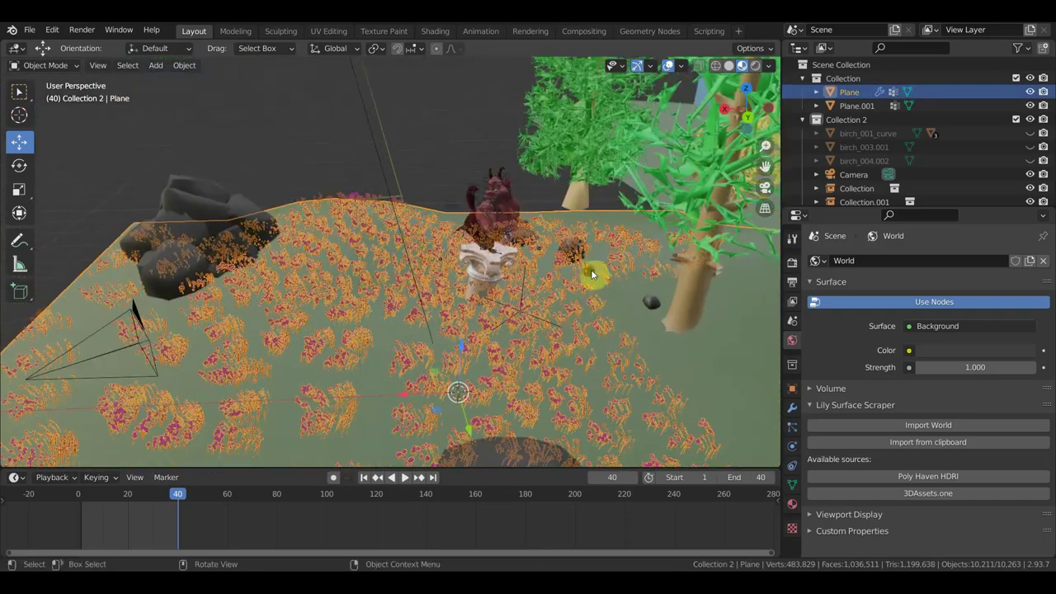
click(592, 275)
drag(598, 281, 472, 317)
middle_drag(471, 316, 554, 347)
scroll(508, 360, up, 3)
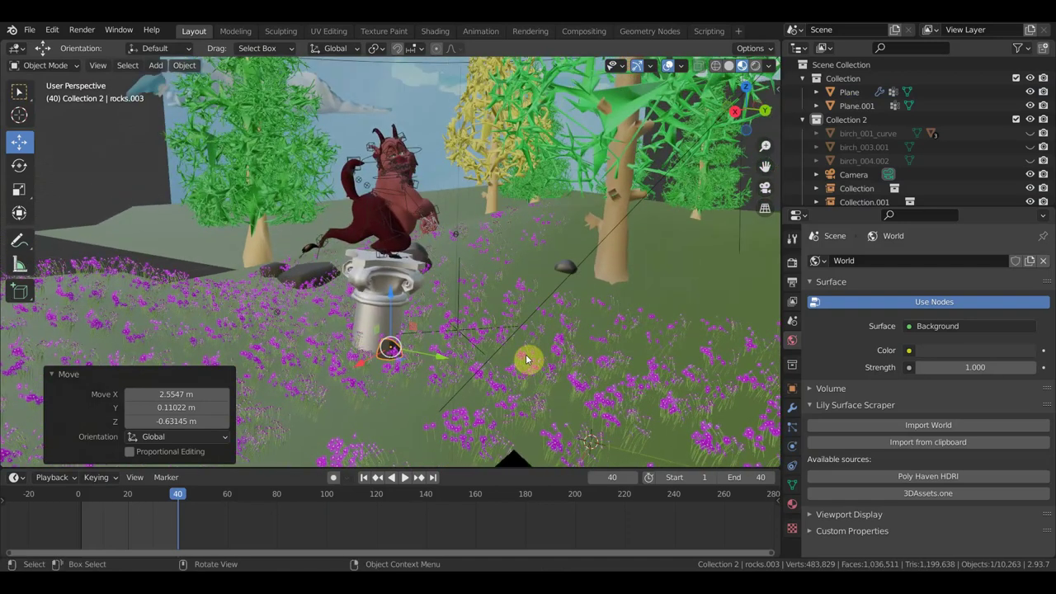
- Duplicate the rock at the column's base five times, spreading the copies along the front of the column
key(shift+d)
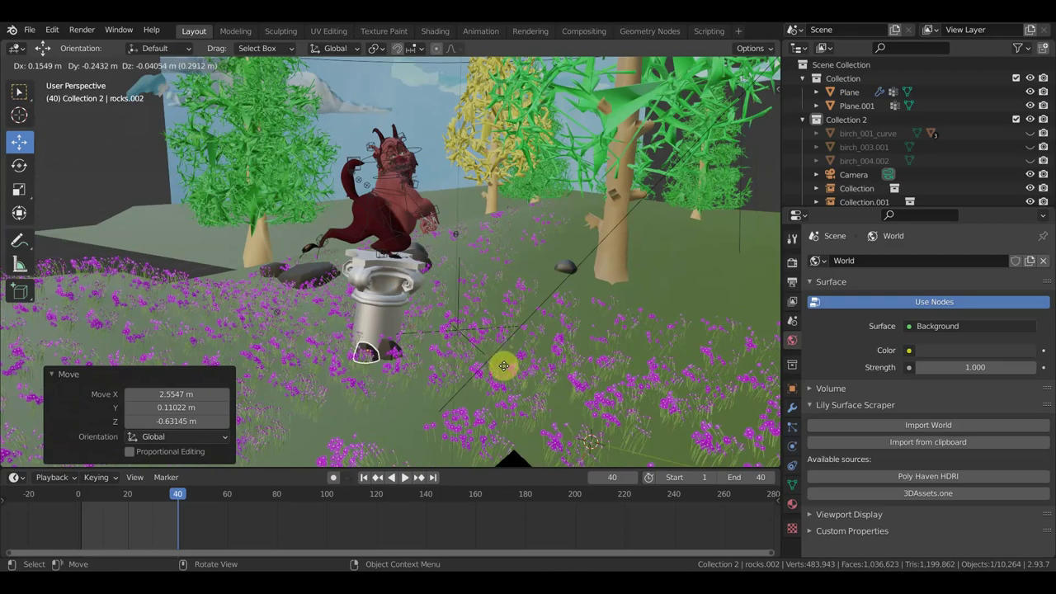
click(513, 371)
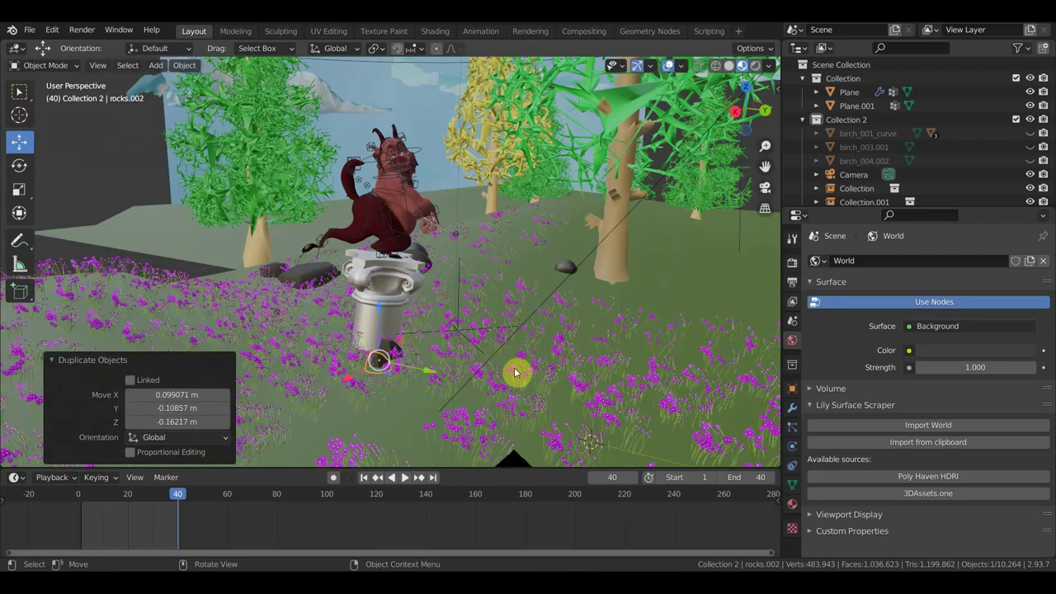
key(shift+d)
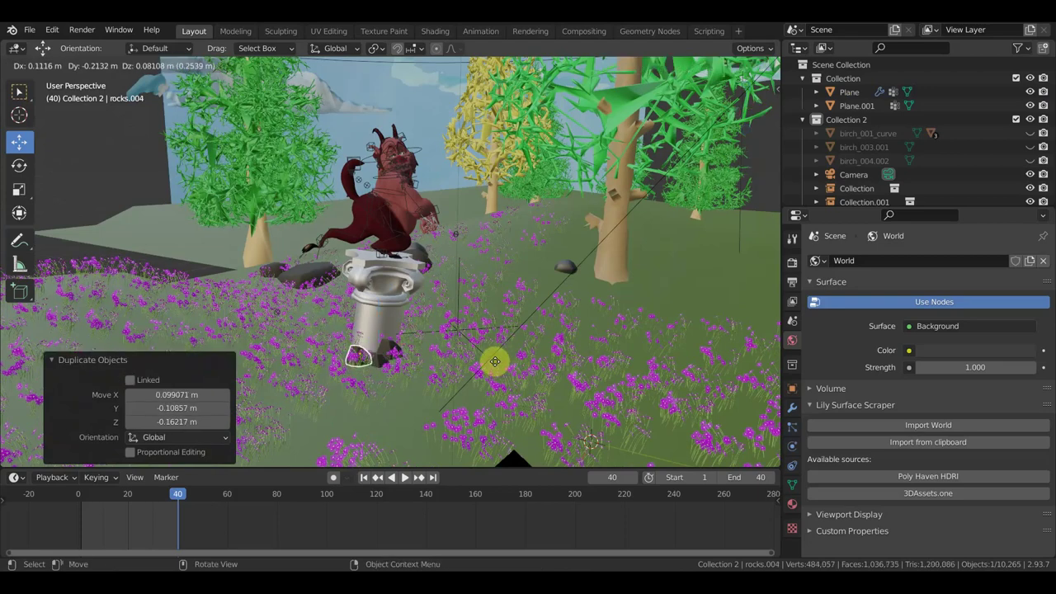
click(497, 360)
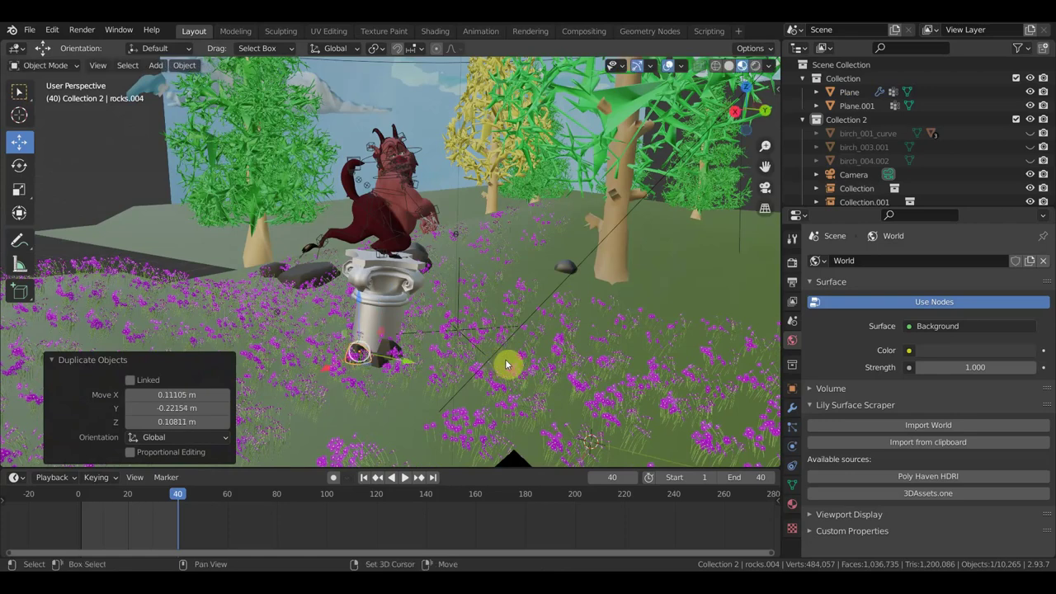
key(shift+d)
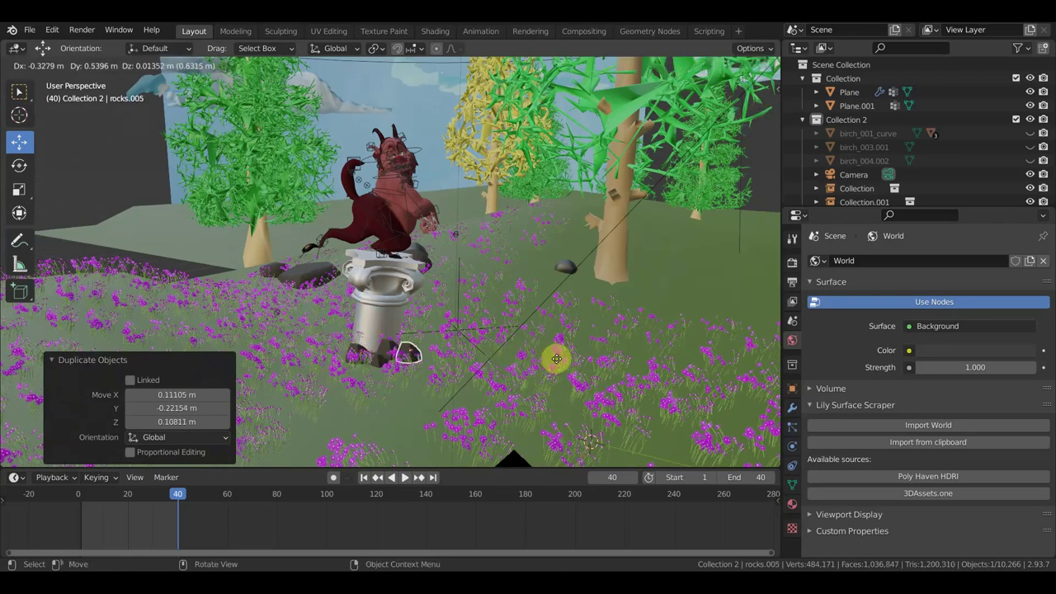
click(558, 363)
key(shift+d)
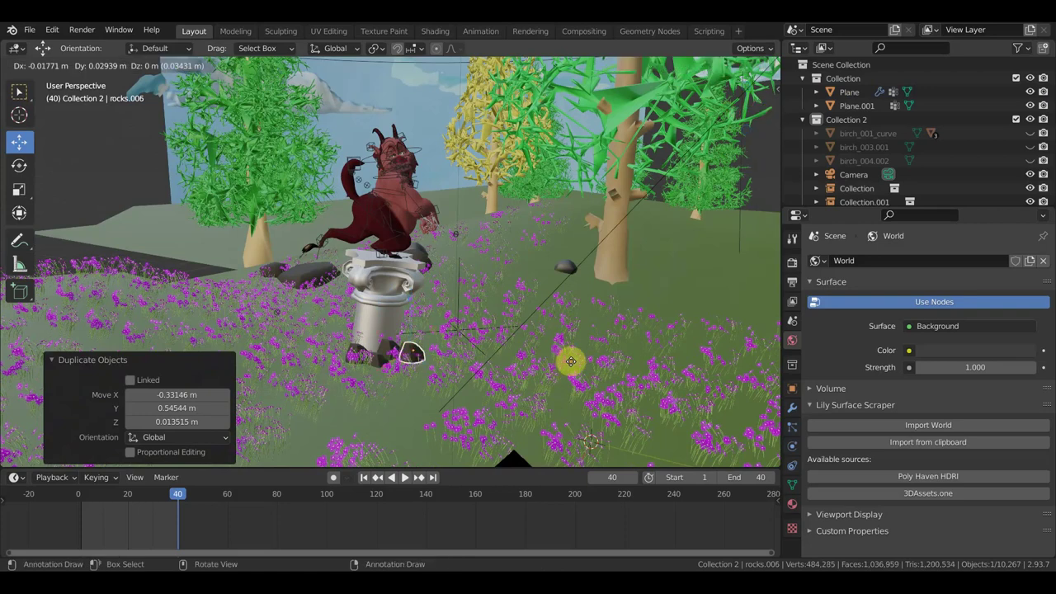
click(577, 361)
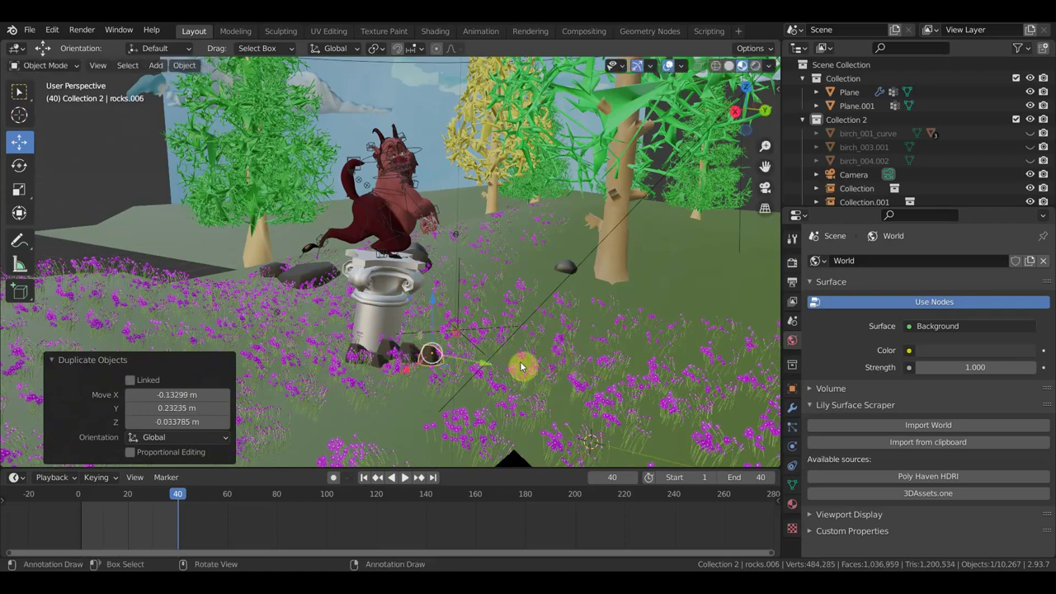
key(shift+d)
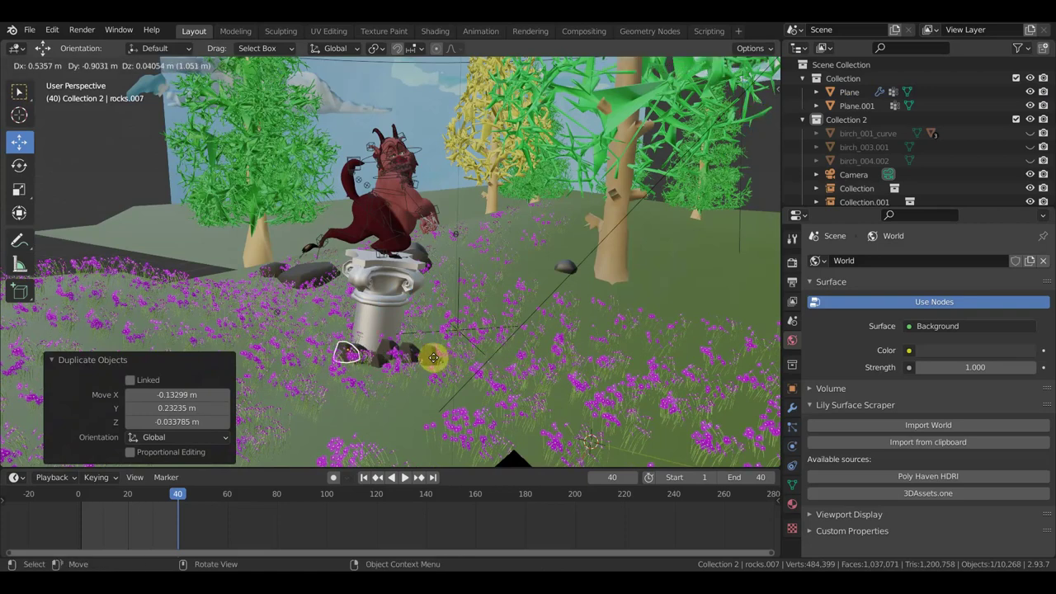
click(433, 356)
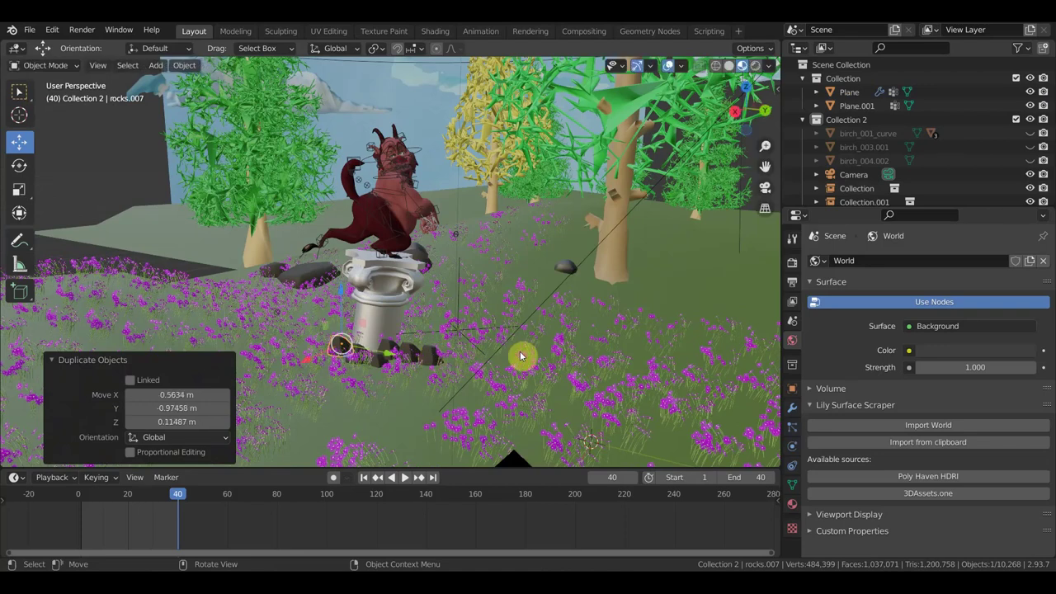
- Scale the last rock copy at the column's base by about 1.463 and raise it about 0.05 m in Z
key(s)
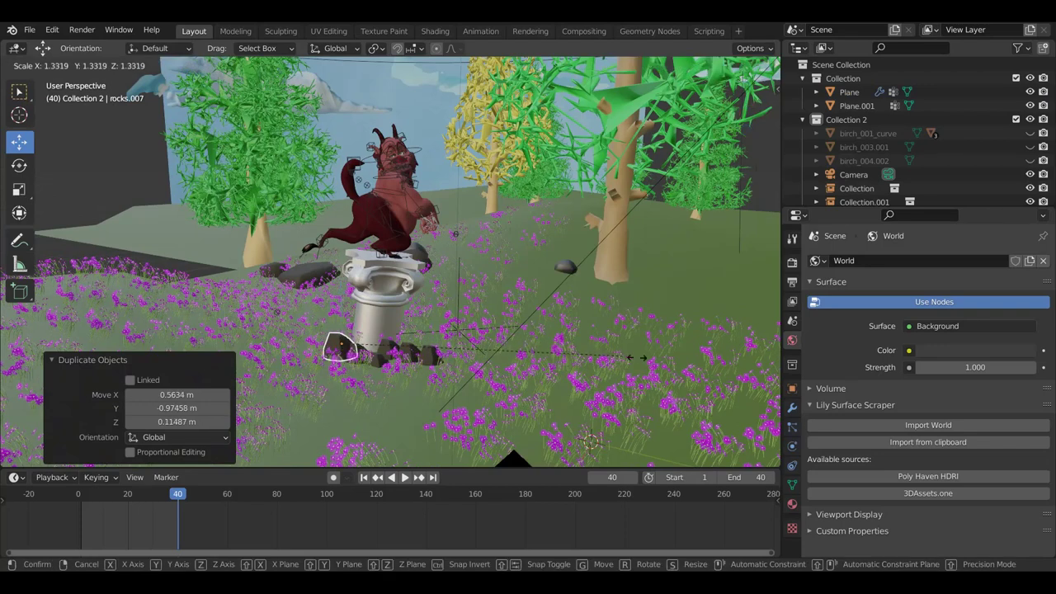
click(652, 360)
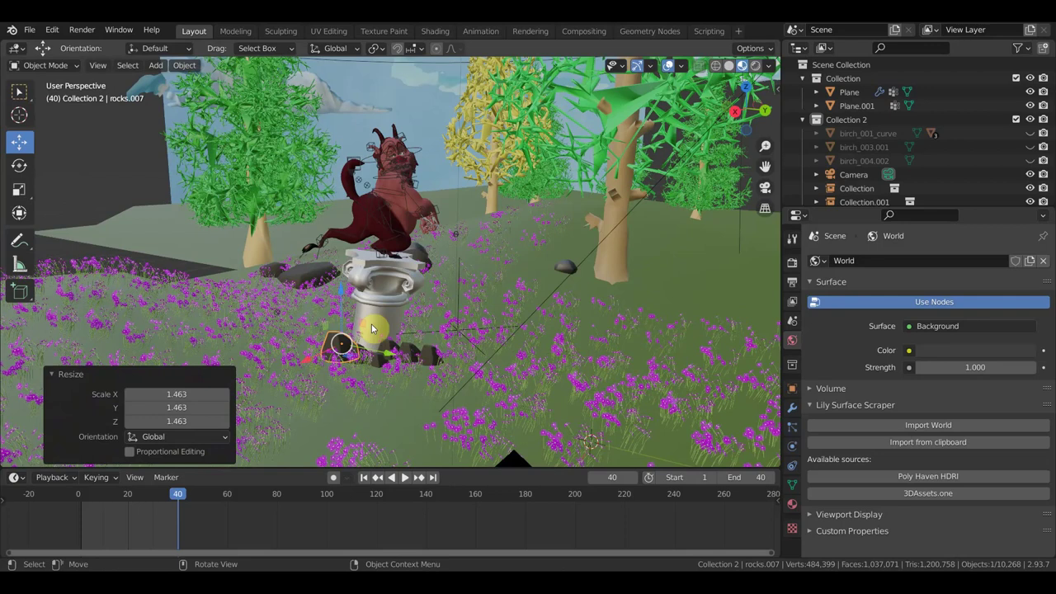
key(g)
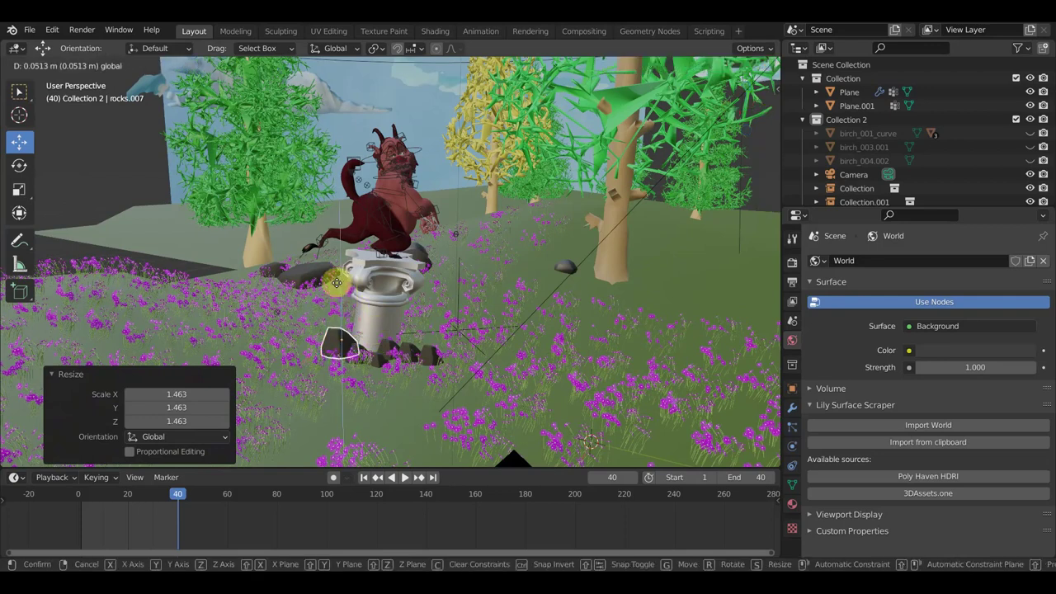
click(337, 283)
click(502, 349)
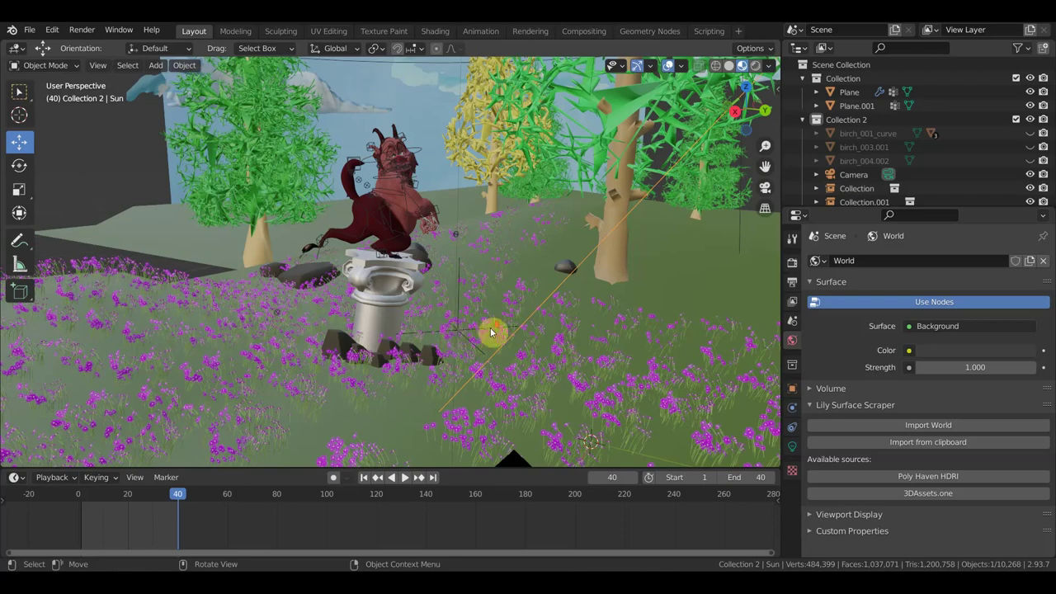
- Move the large rock cluster -20.3 m in X, and in camera view by about 6.36, -10.06 and -0.79 m, beside the green tree
scroll(490, 333, up, 2)
scroll(491, 332, down, 4)
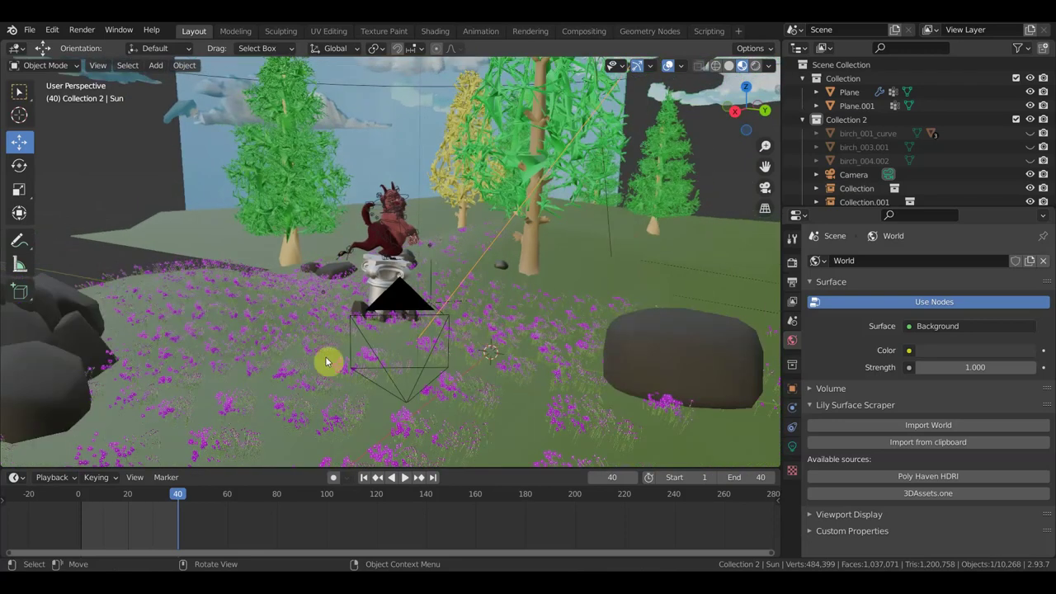
scroll(66, 400, down, 2)
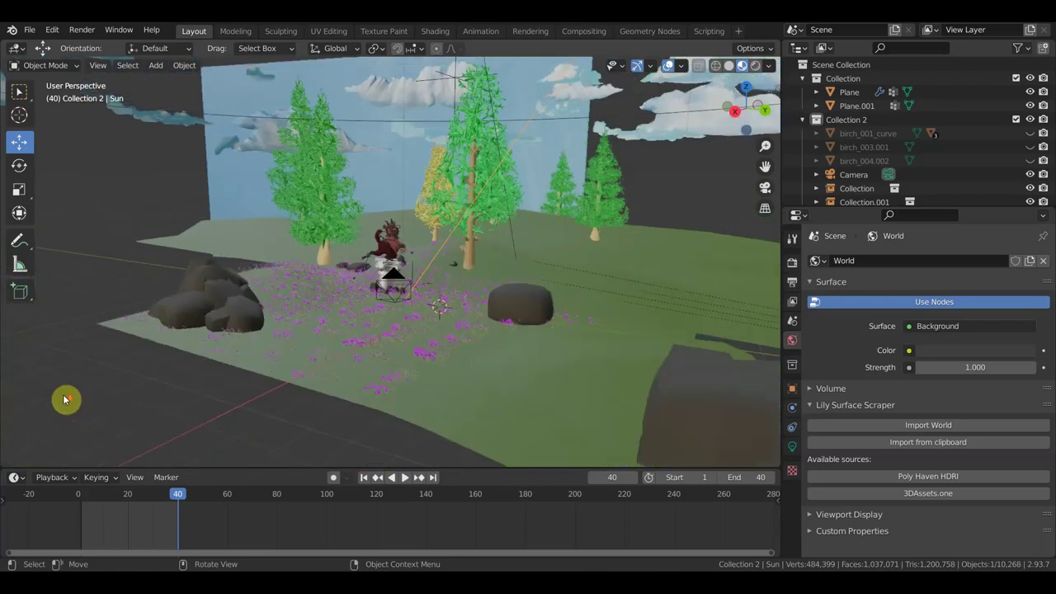
click(249, 312)
middle_drag(401, 278, 281, 302)
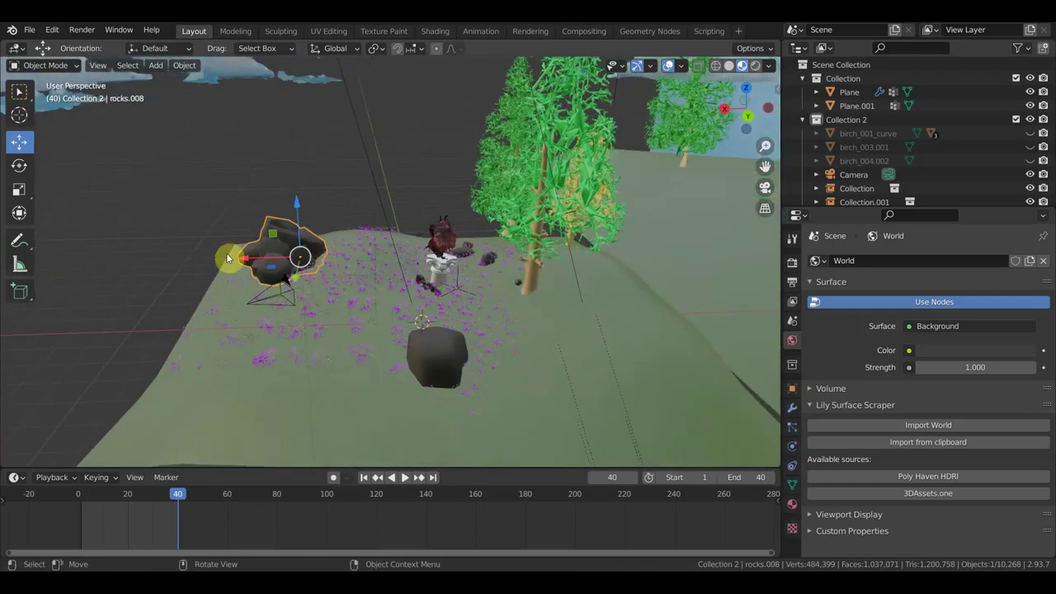
drag(244, 260, 691, 199)
key(KP_0)
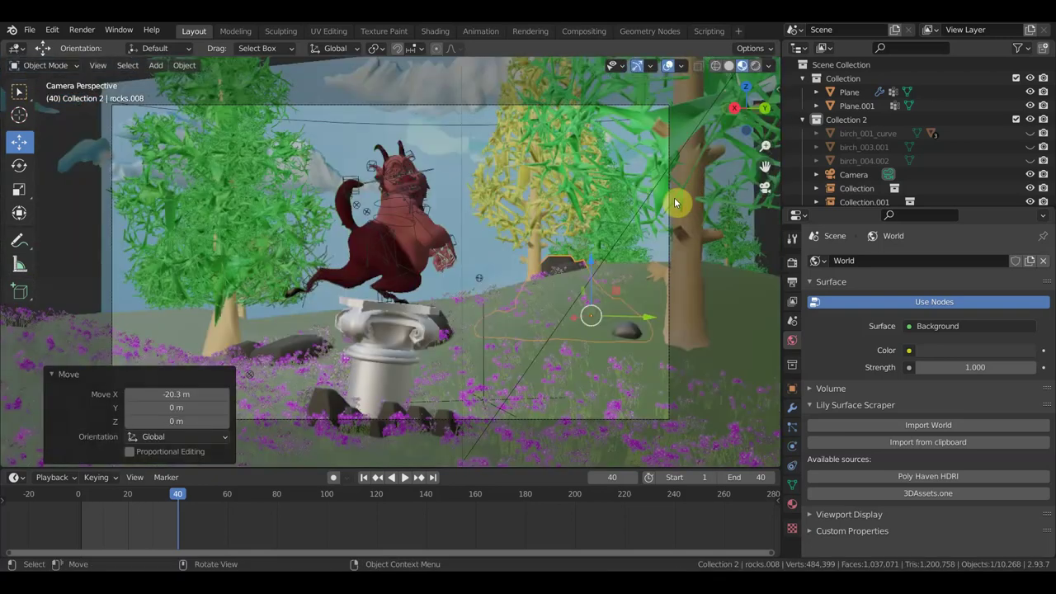
drag(567, 295, 235, 310)
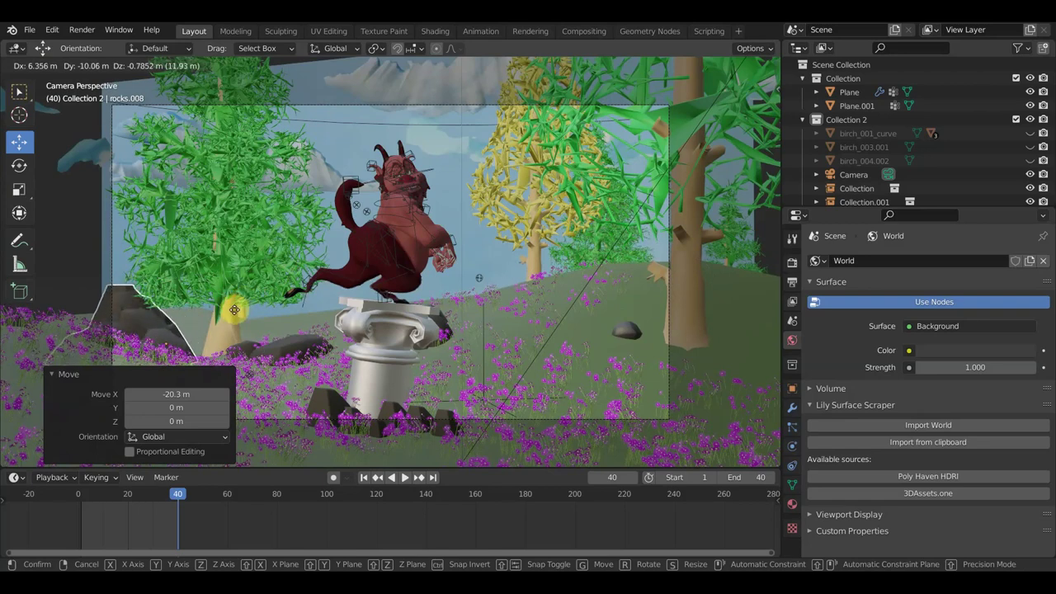
drag(234, 310, 234, 311)
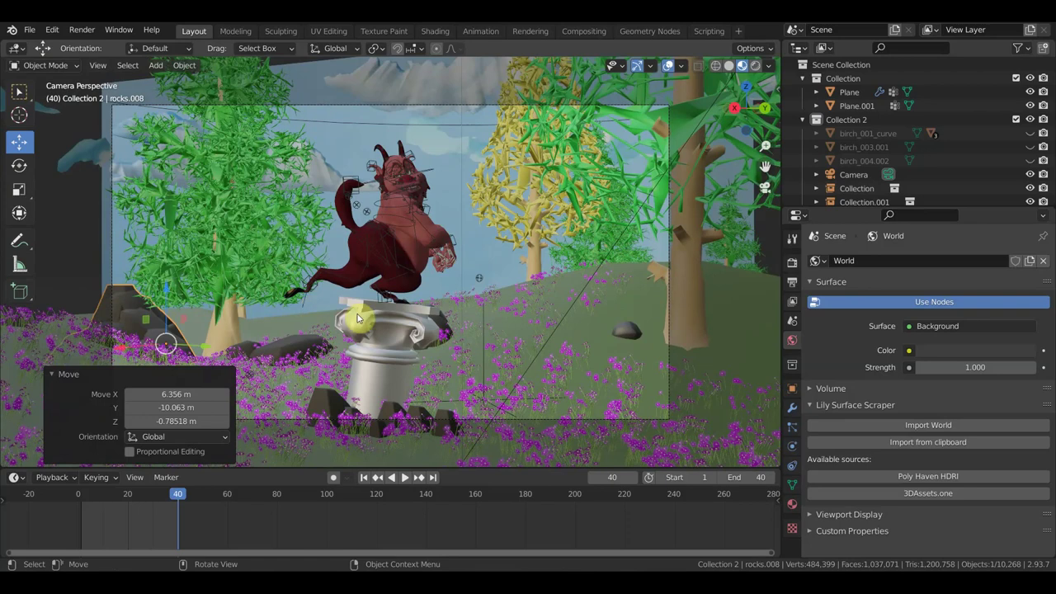
scroll(611, 371, down, 4)
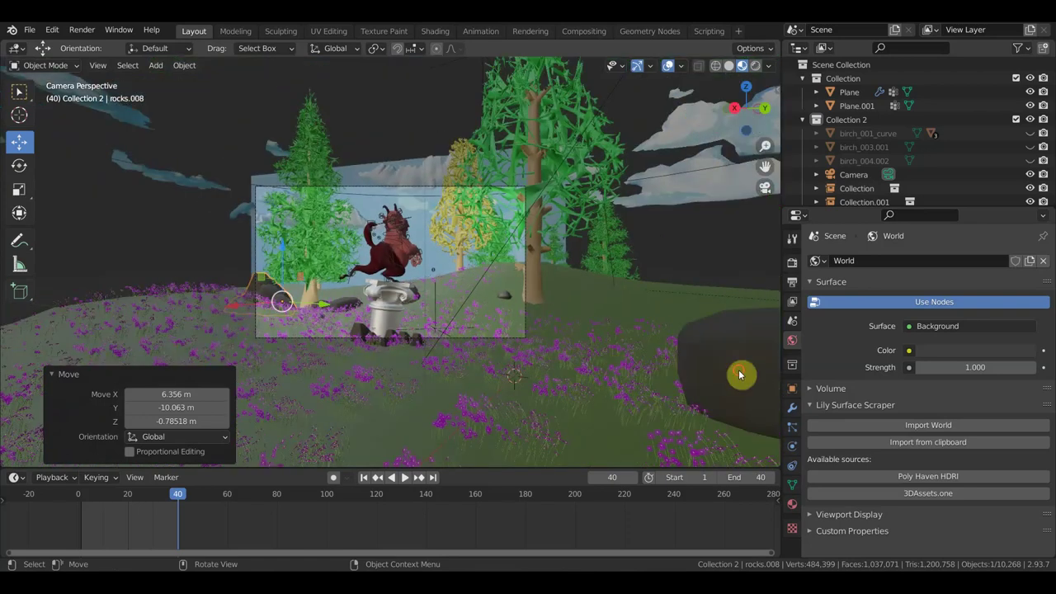
click(739, 374)
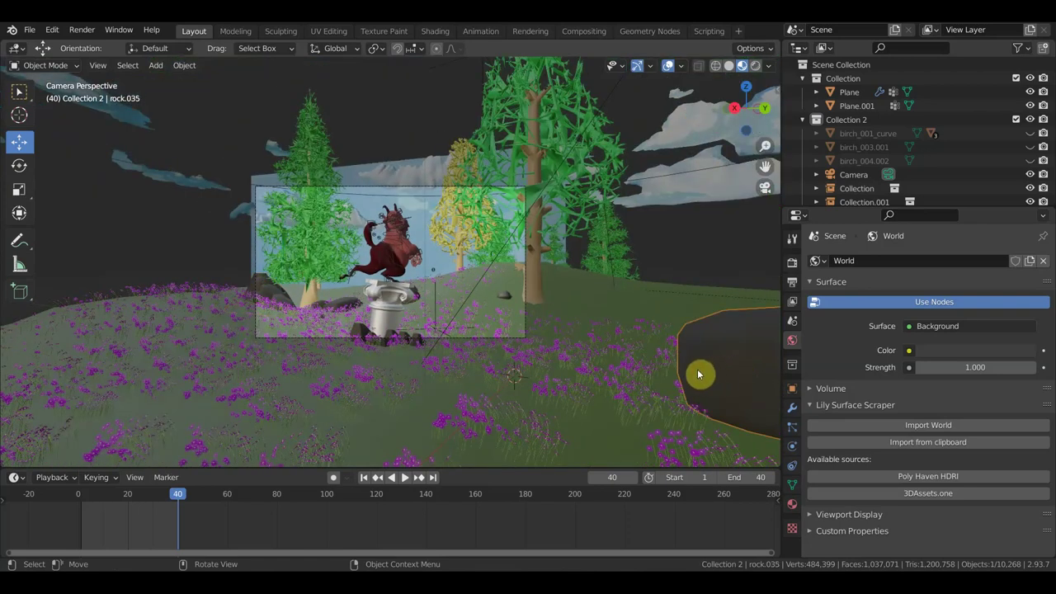
scroll(661, 388, down, 3)
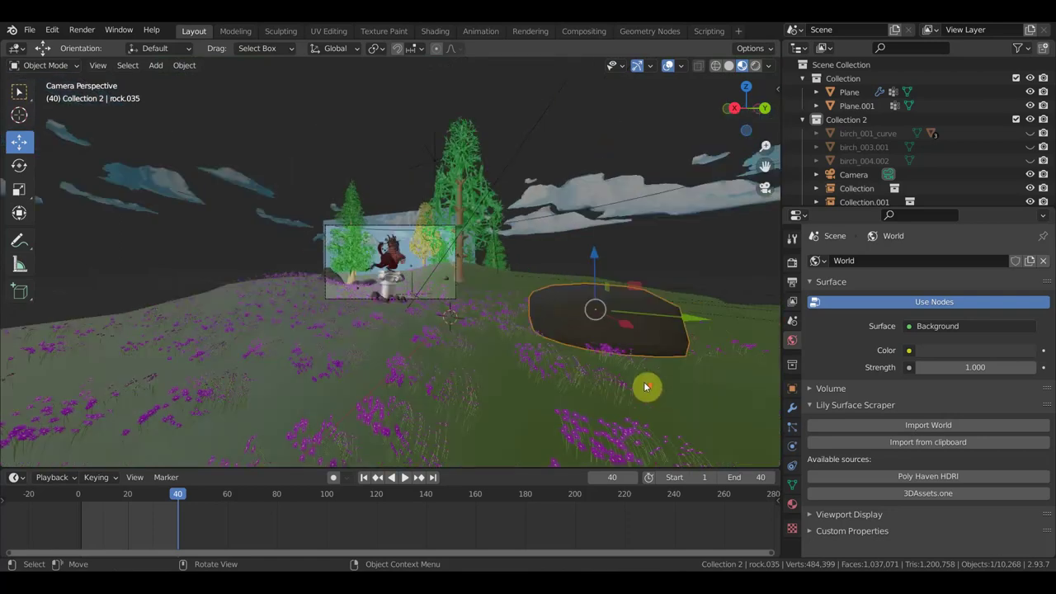
scroll(646, 384, up, 6)
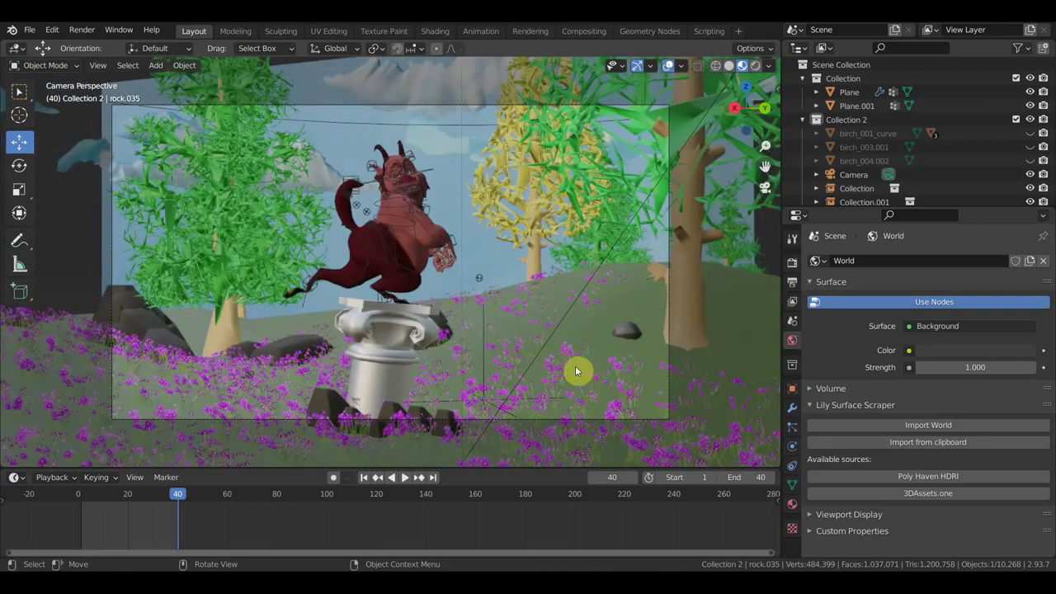
- Switch the viewport to rendered shading and hide the overlays to preview the camera shot
click(755, 66)
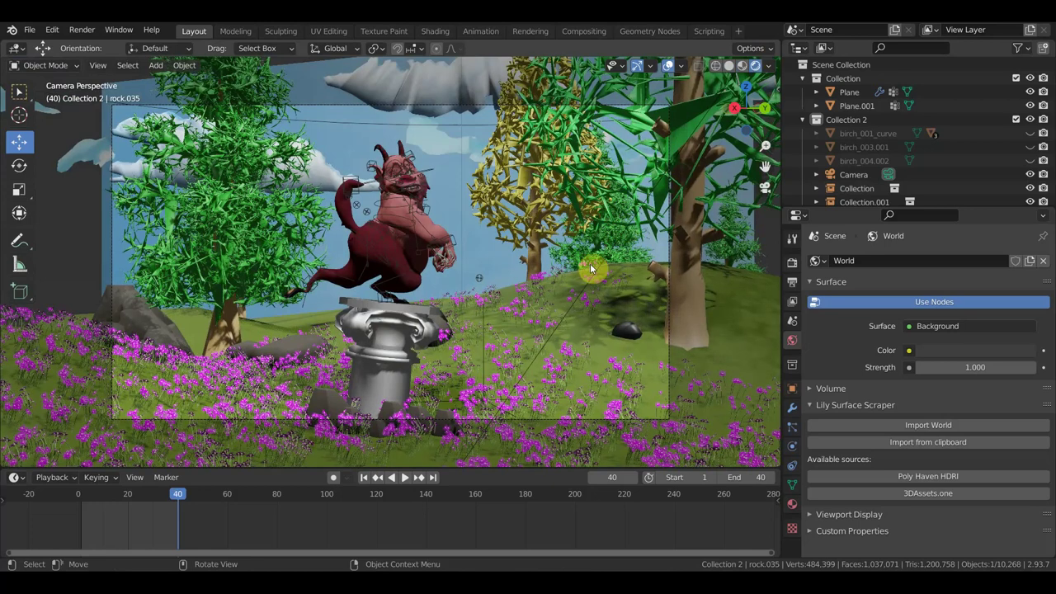
click(668, 66)
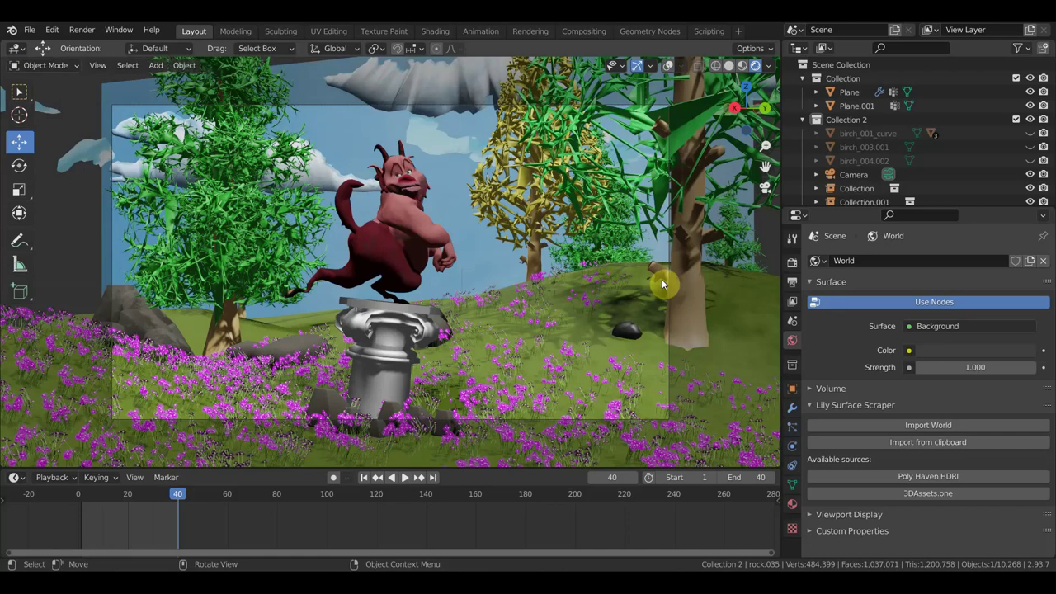
- Move the cloud collection about -0.16 m in X, 0.18 m in Y and -2.16 m in Z, lowering the clouds behind the satyr
click(436, 99)
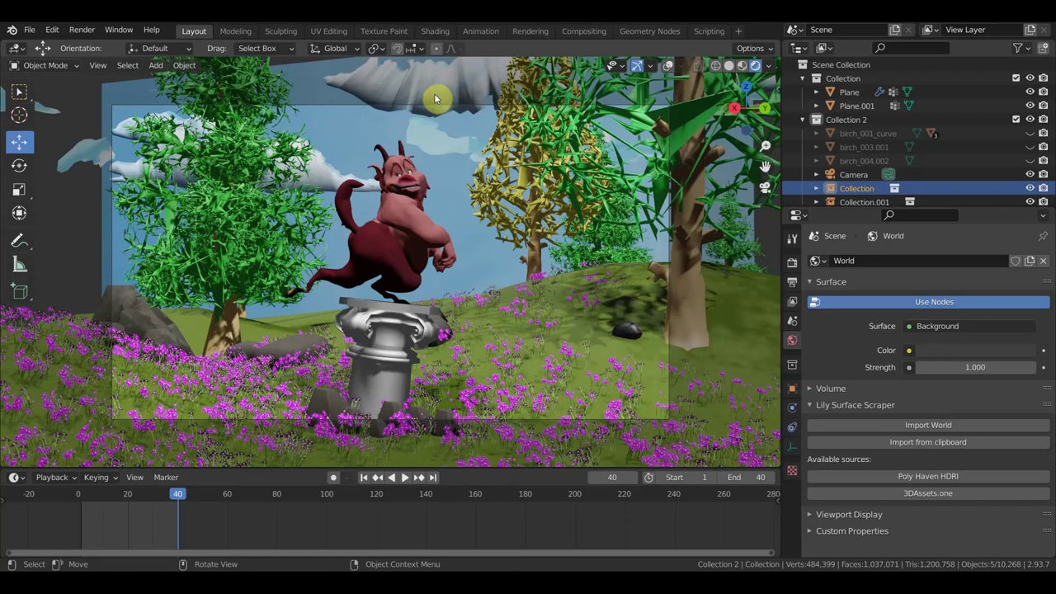
click(433, 111)
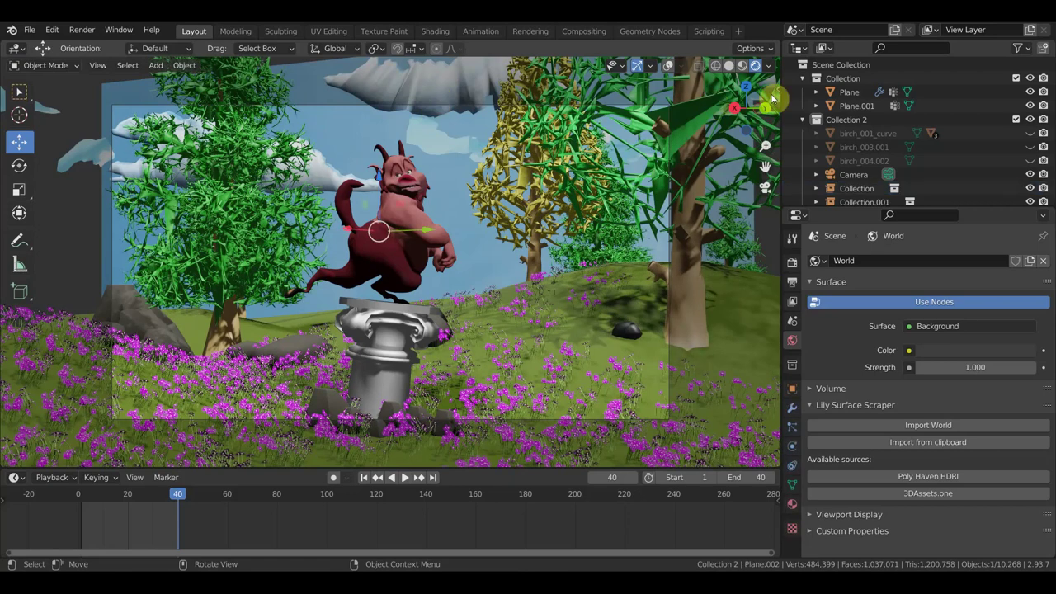
click(666, 66)
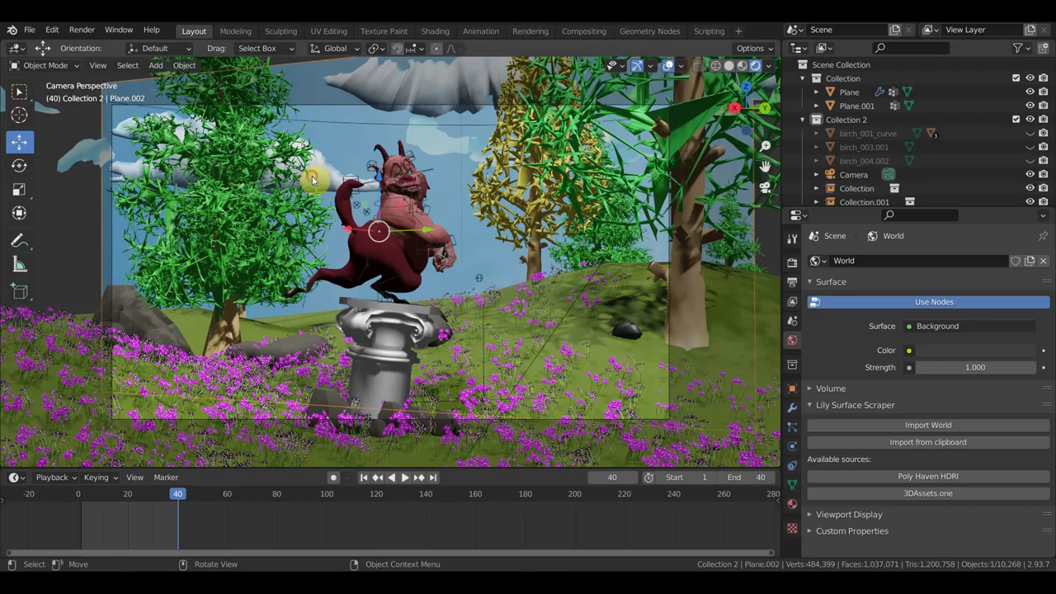
click(363, 197)
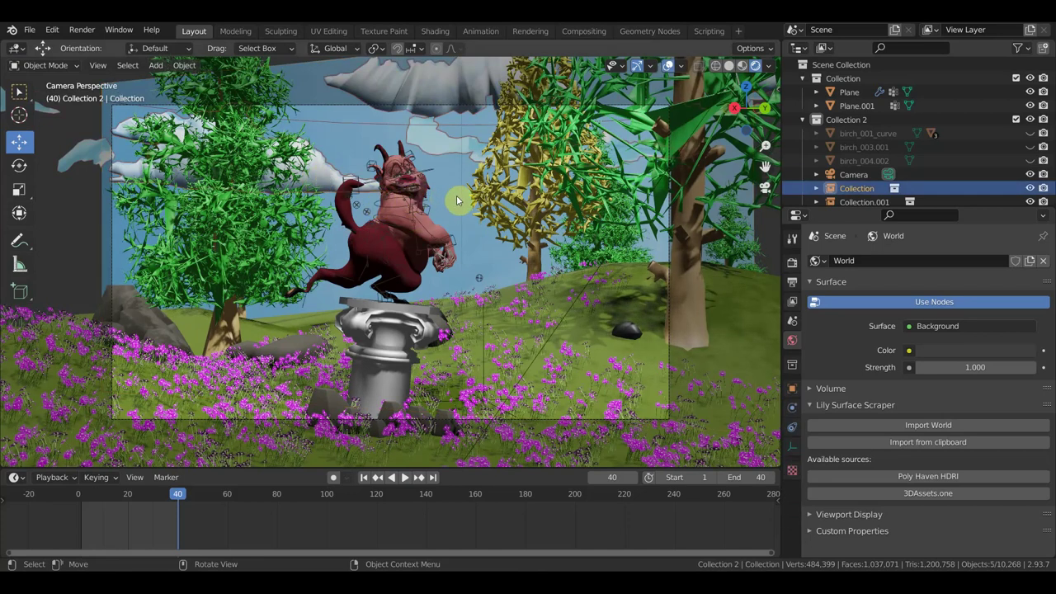
key(g)
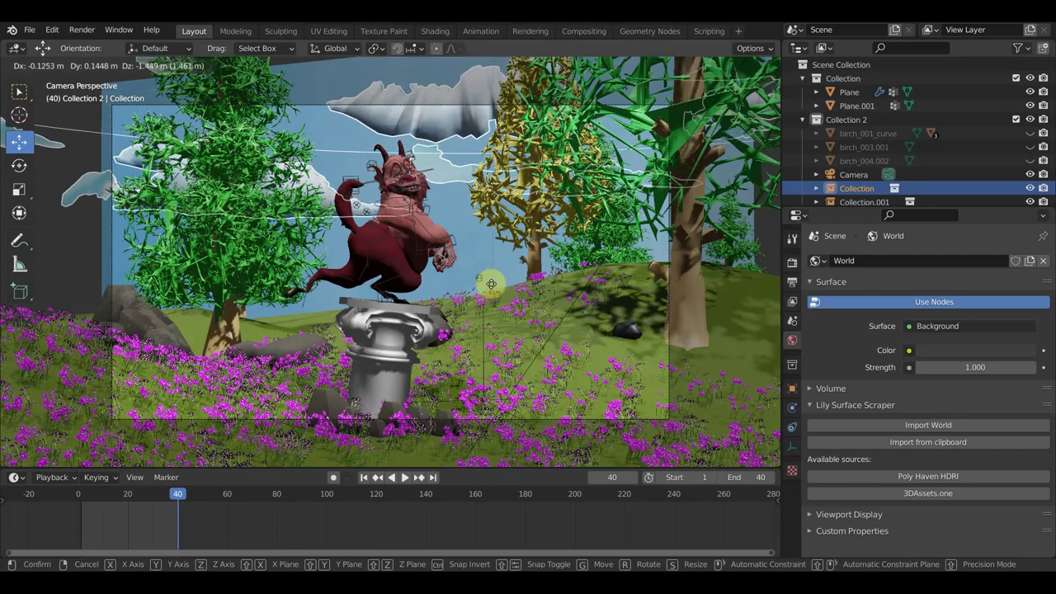
click(548, 290)
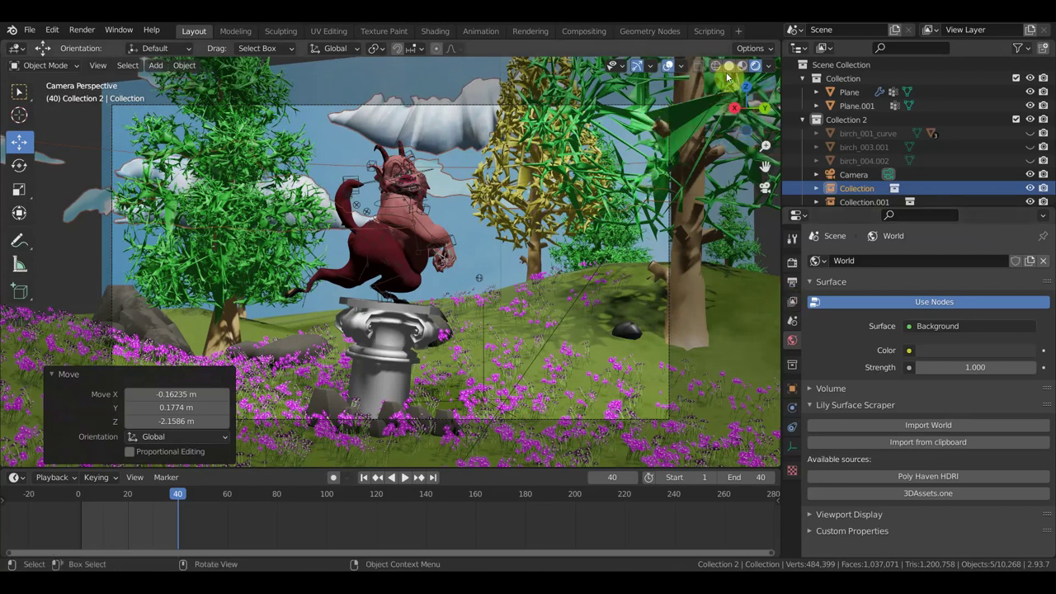
- Hide the viewport overlays and play the animation in the rendered camera view to check the clouds
click(679, 96)
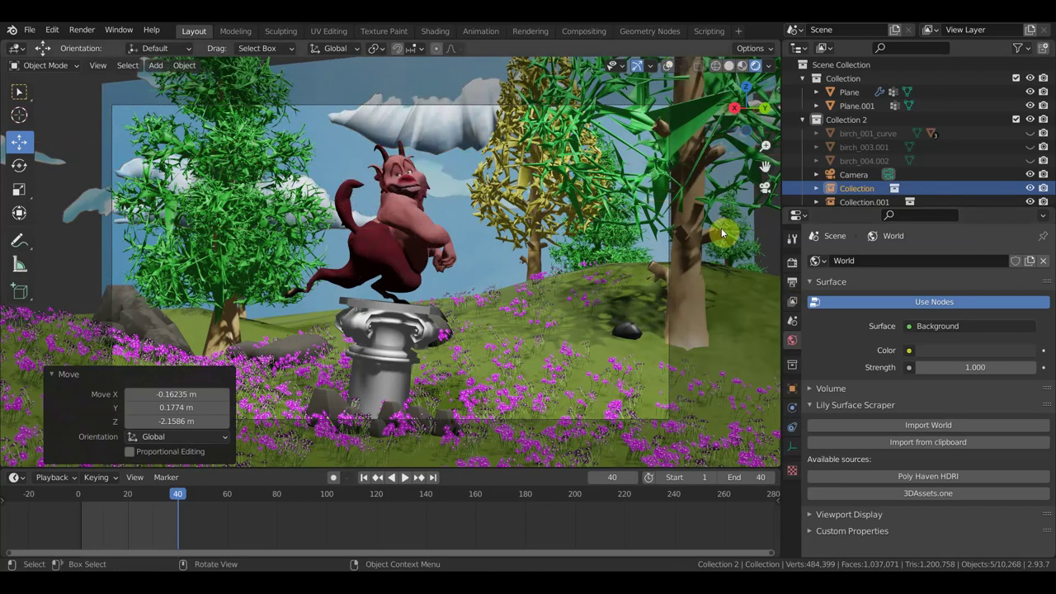
key(space)
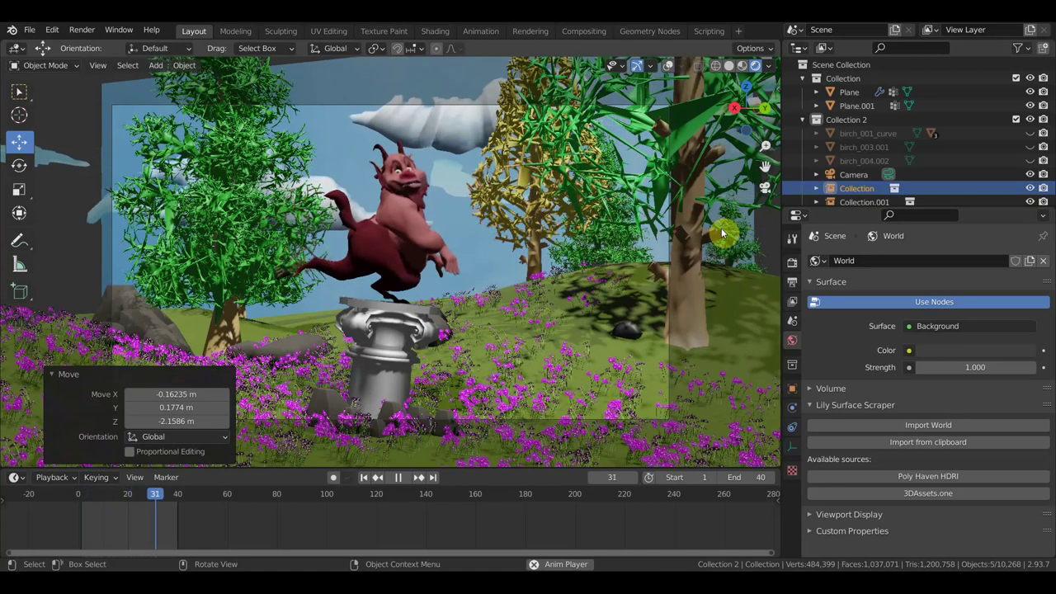
key(space)
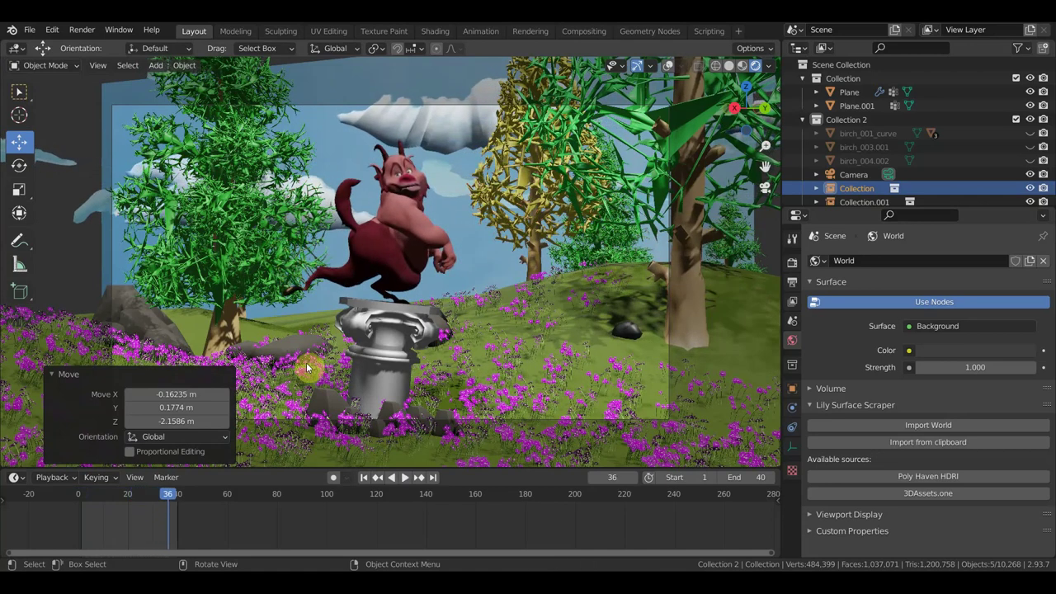
- Show the overlays again and move the large green tree beside the satyr, foliage and trunk together, about -1.67 m in Y
click(339, 446)
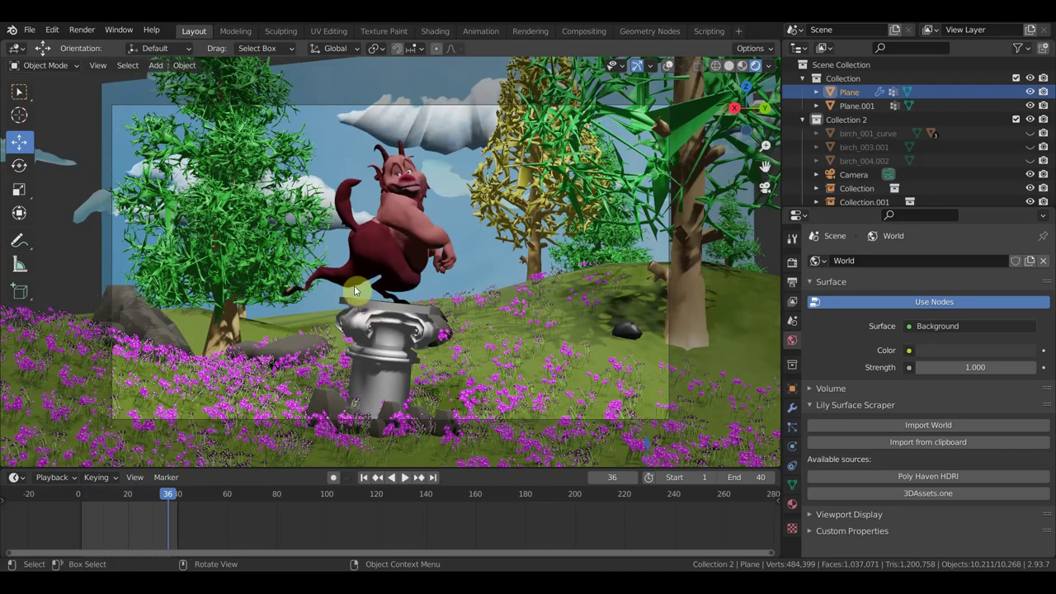
click(243, 241)
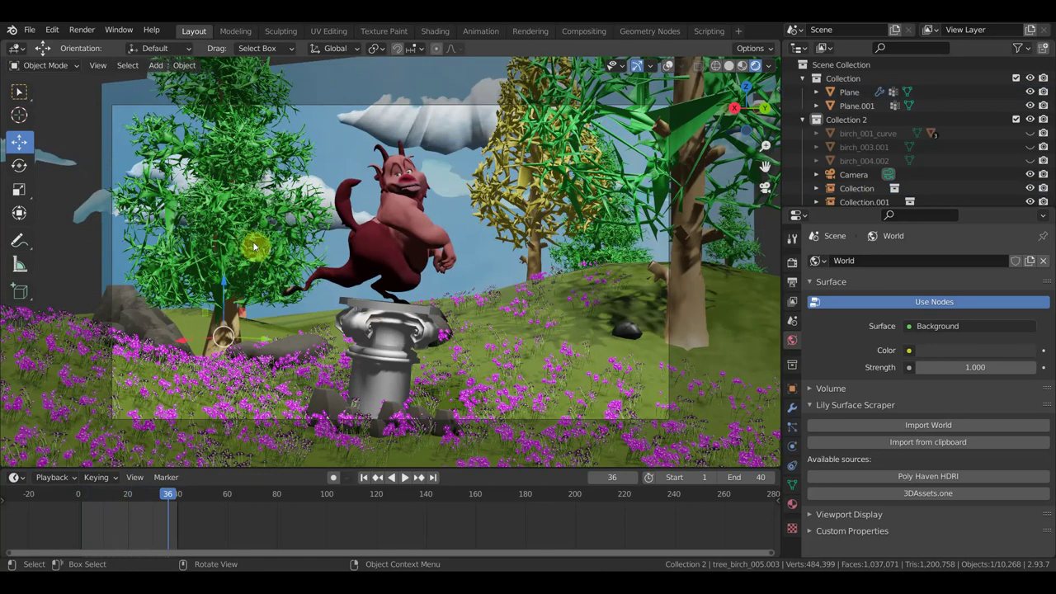
click(670, 66)
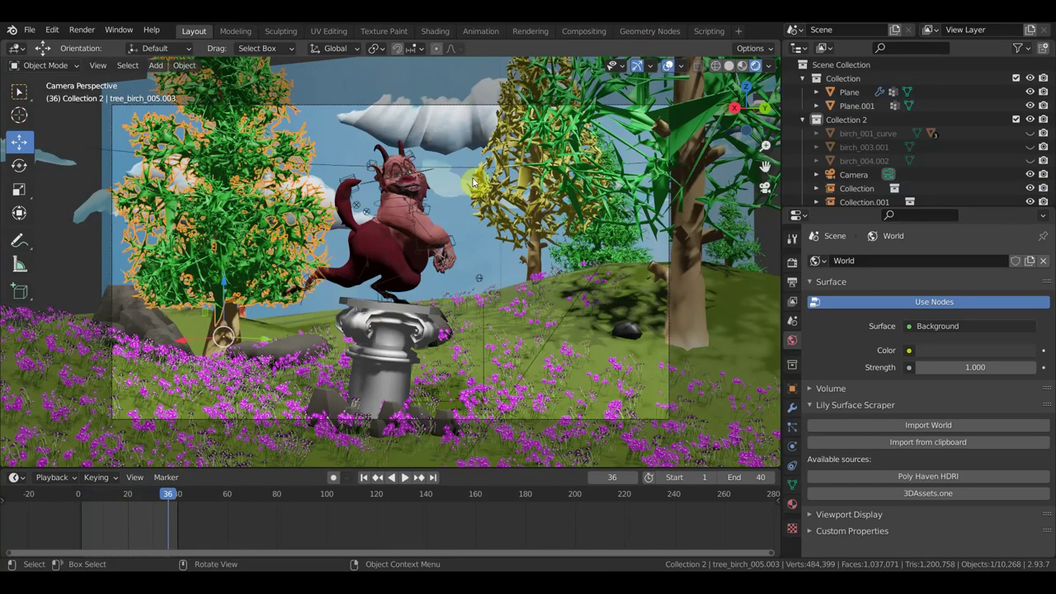
shift+click(237, 322)
drag(254, 348, 192, 345)
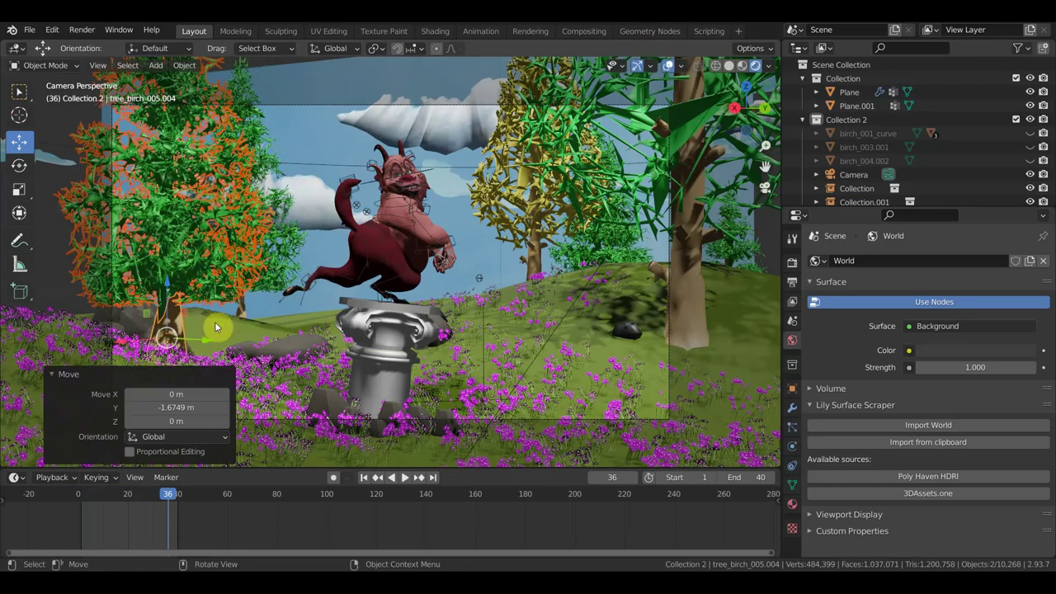
- Move the sky plane and the trunk of the tree behind the large green tree about -0.19 m in Y
click(275, 277)
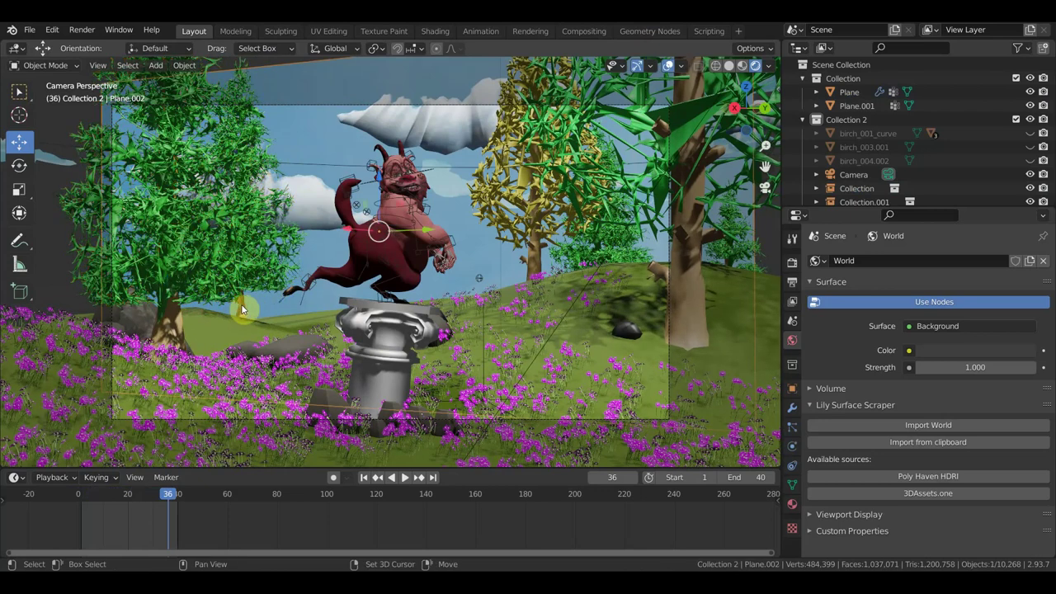
click(242, 310)
drag(365, 274, 313, 265)
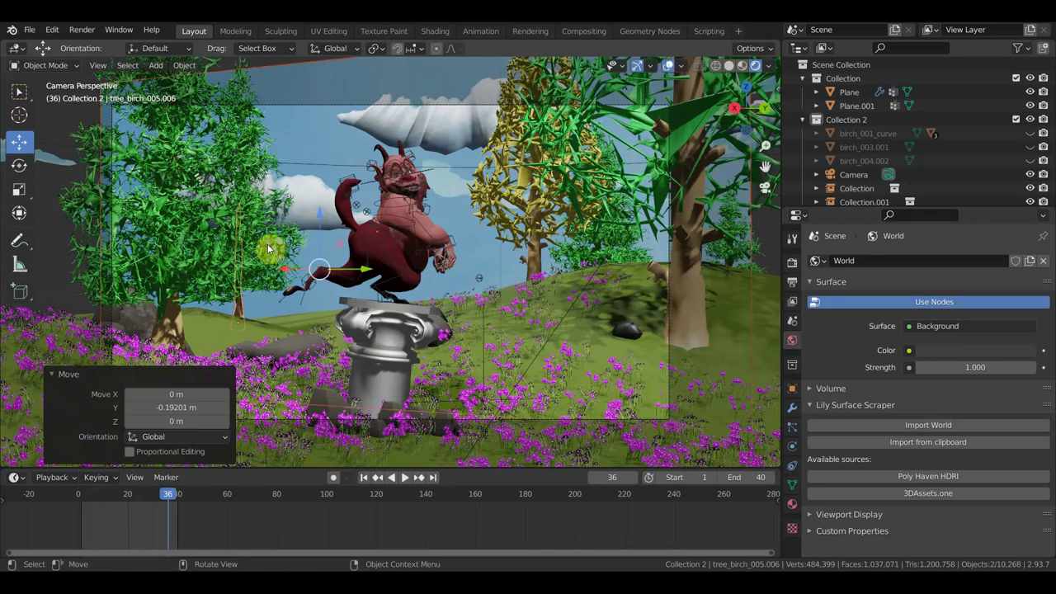
- Scale the tree behind the large green tree, foliage and trunk together, by about 0.386
click(268, 249)
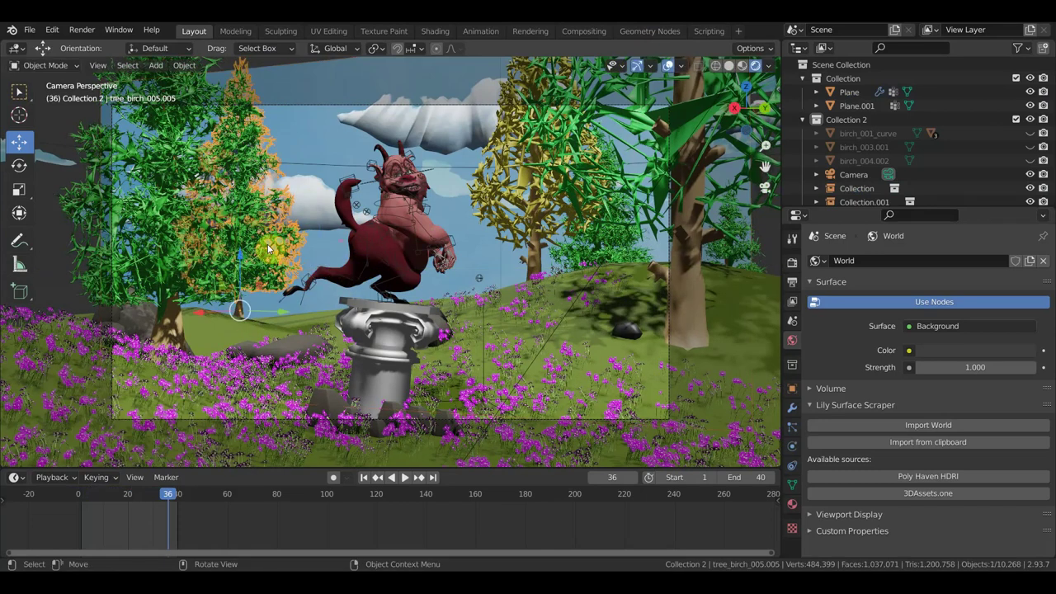
shift+click(249, 305)
key(s)
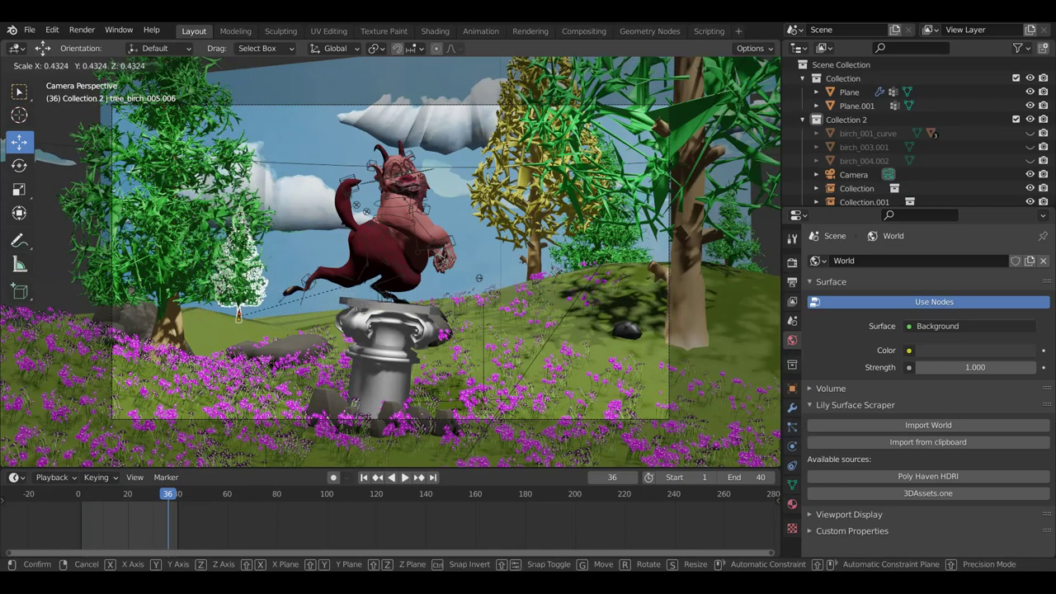
click(506, 253)
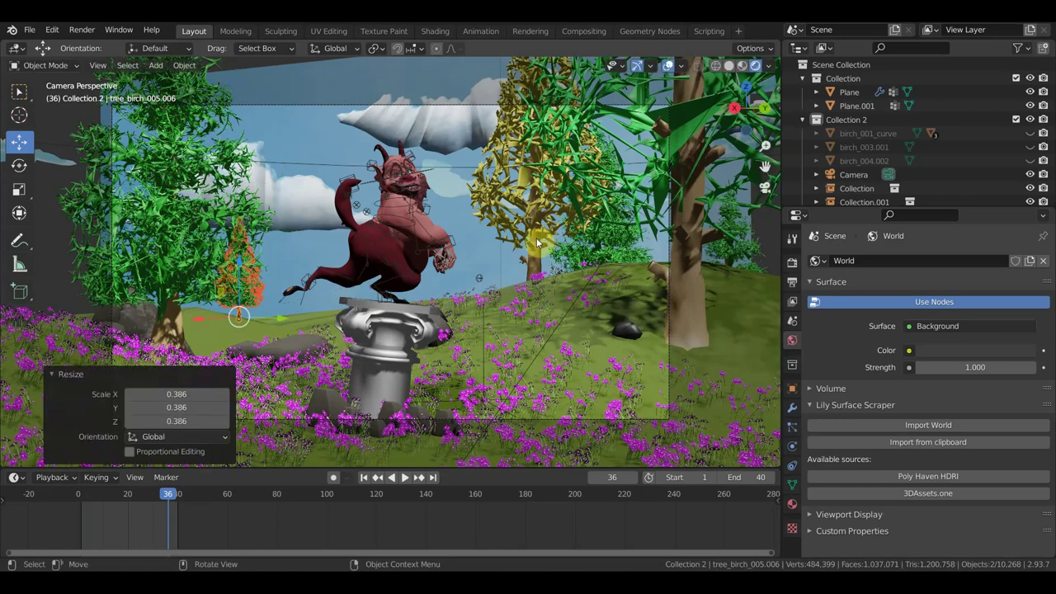
- Scale the yellow tree and its trunk by about 0.498, move them about -0.34 m in Y, and scale them again by about 0.755
click(538, 235)
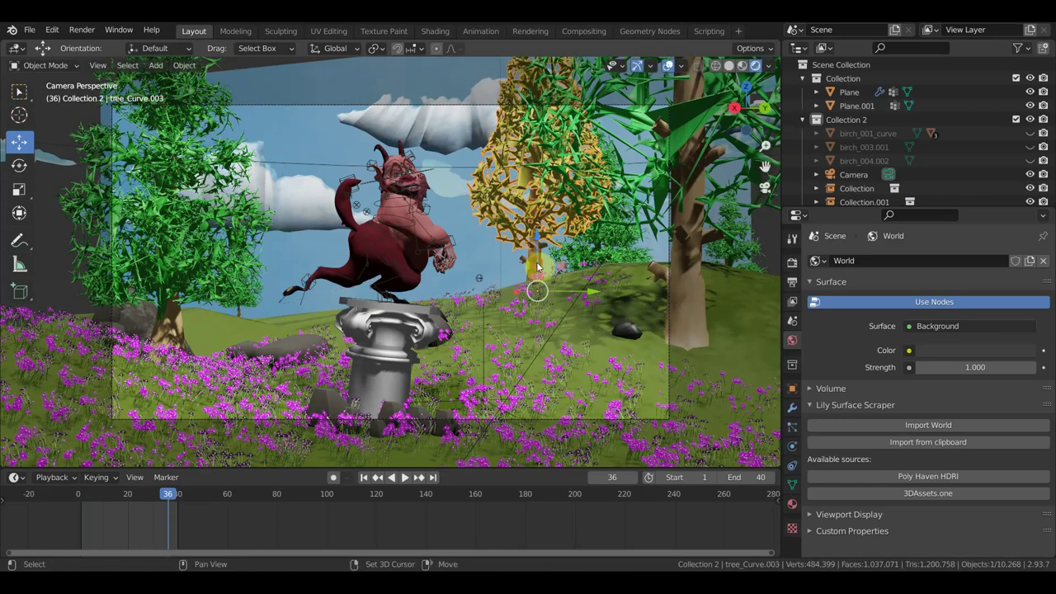
shift+click(536, 263)
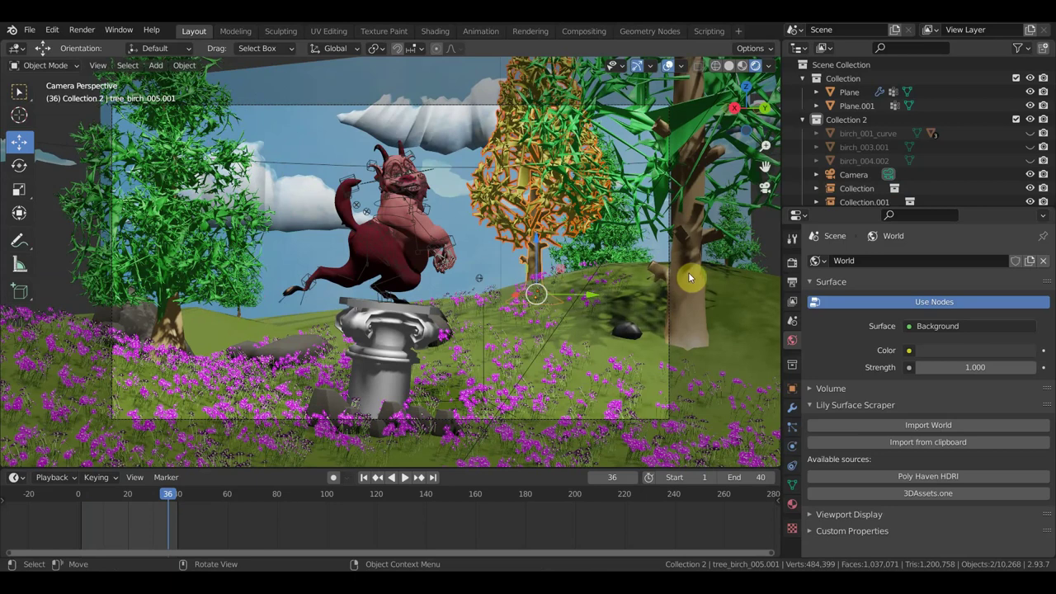
key(s)
click(614, 290)
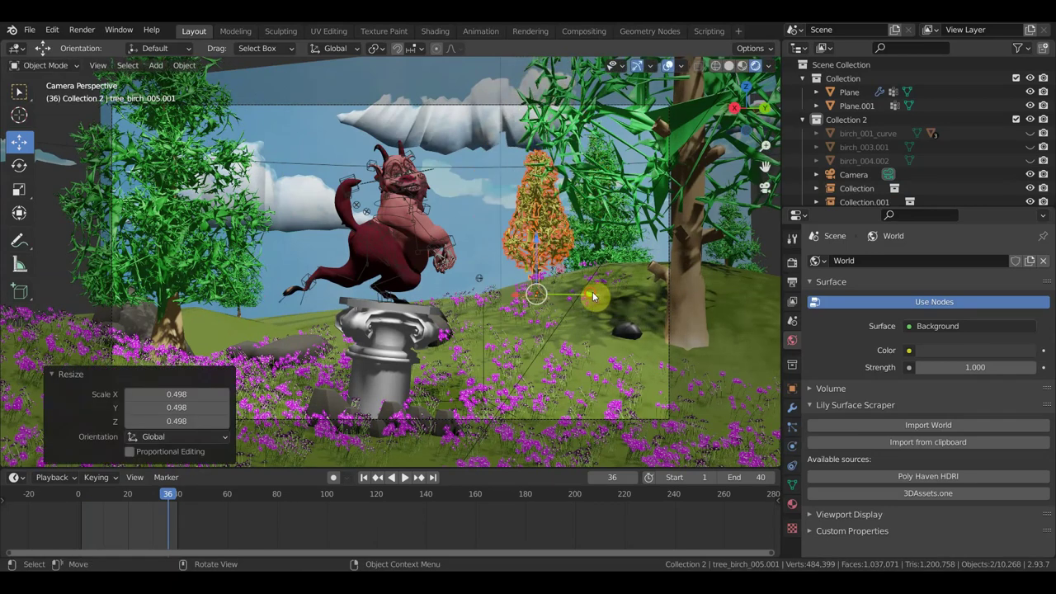
drag(577, 297, 557, 307)
key(s)
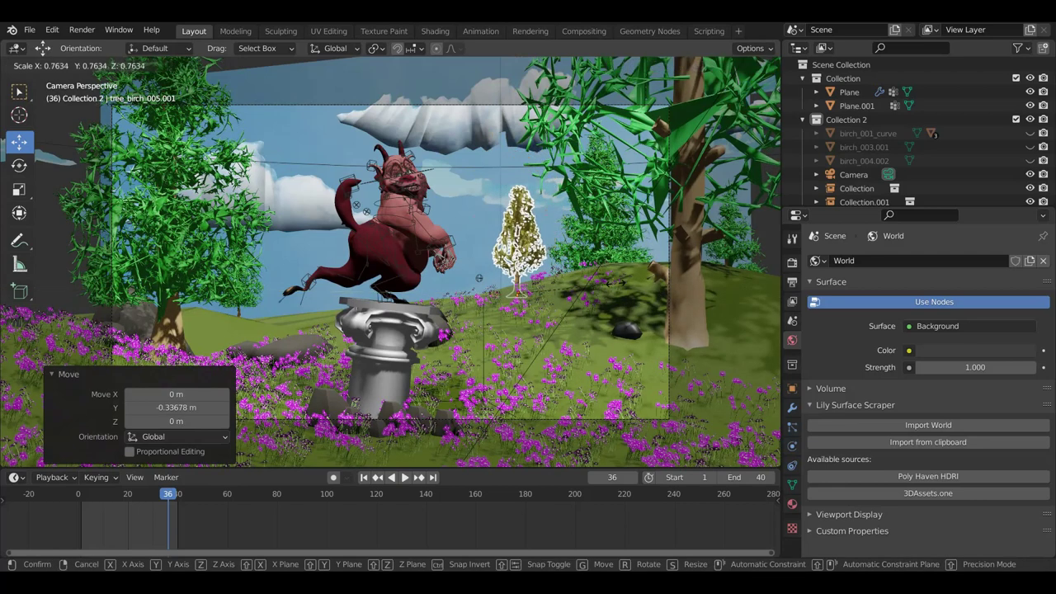
click(615, 283)
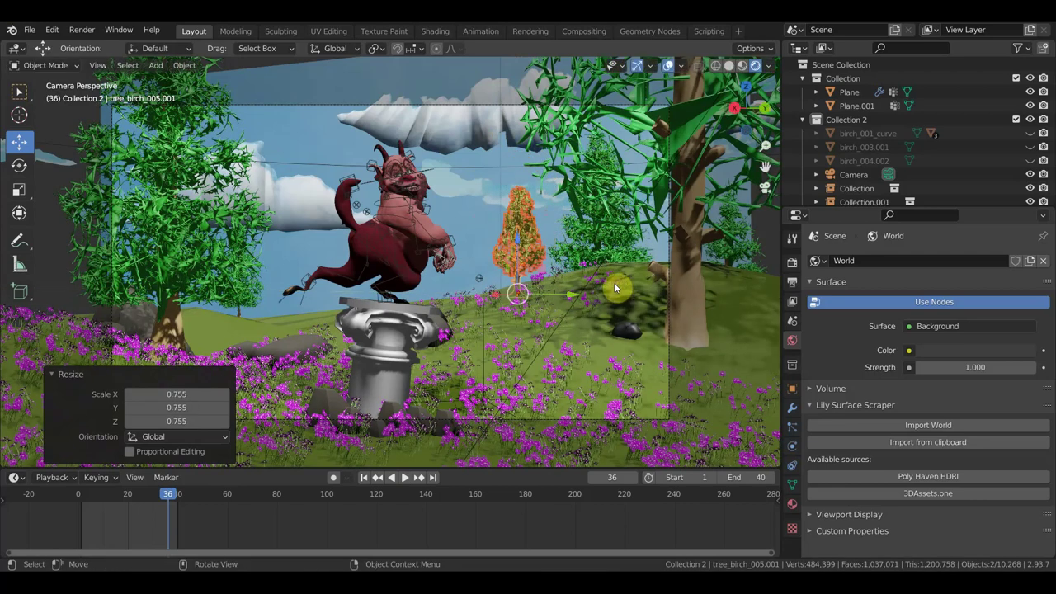
- Scale the large green tree beside the satyr, foliage and trunk together, by about 0.612
click(210, 274)
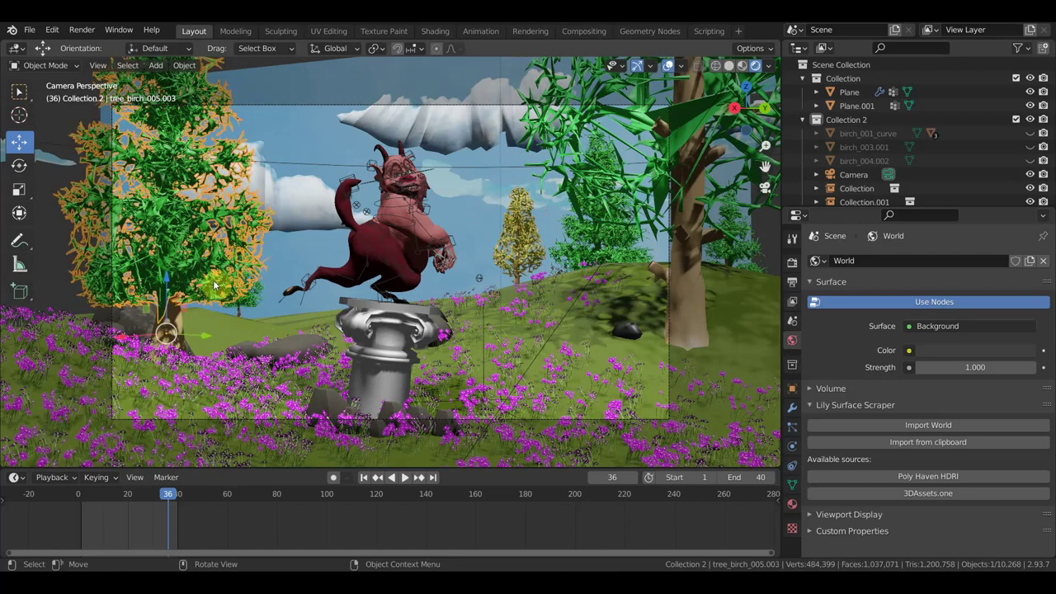
shift+click(176, 316)
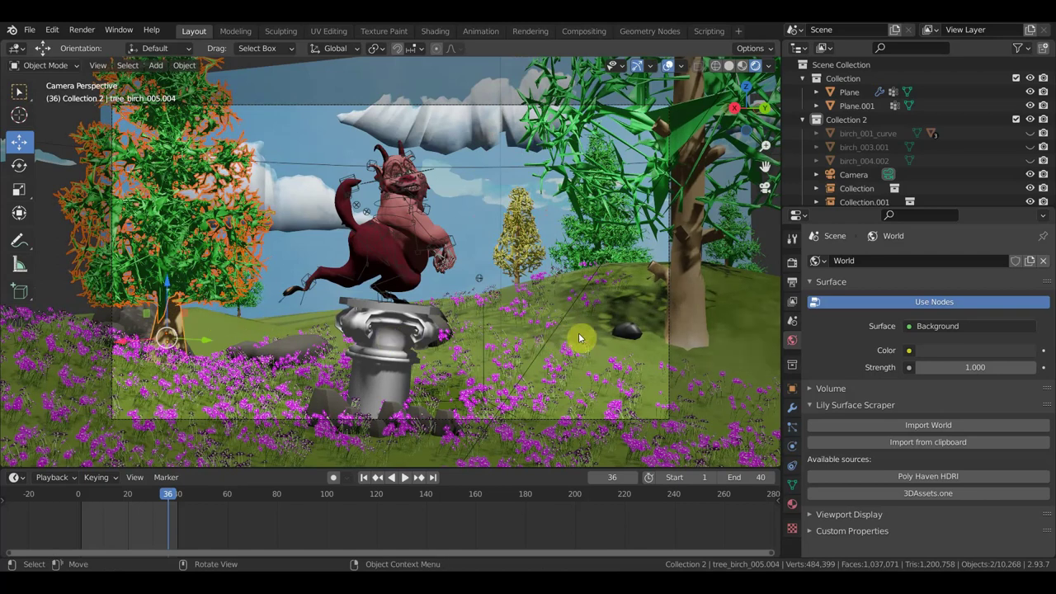
key(s)
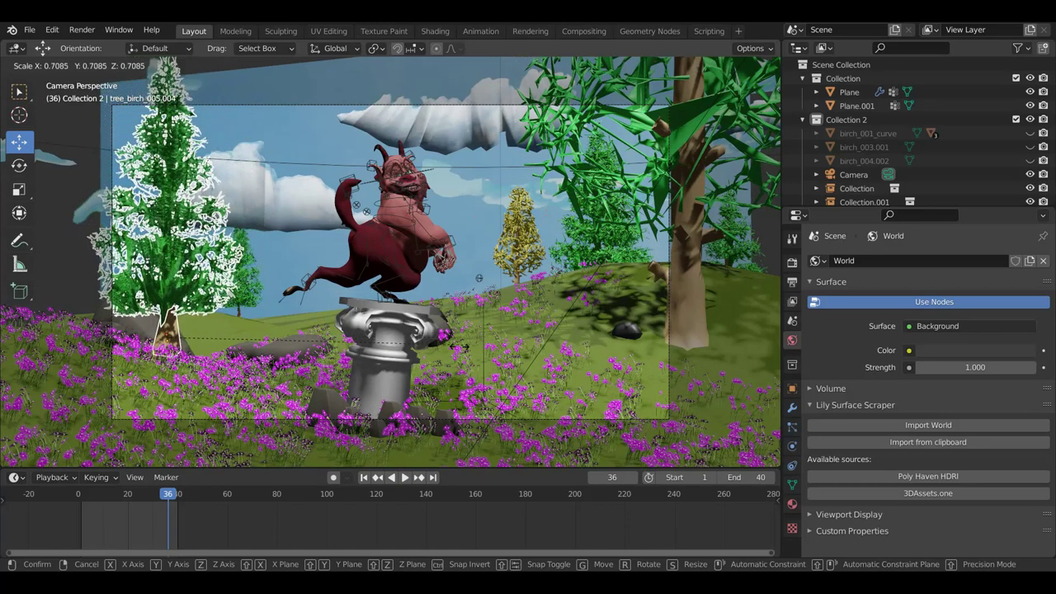
click(281, 368)
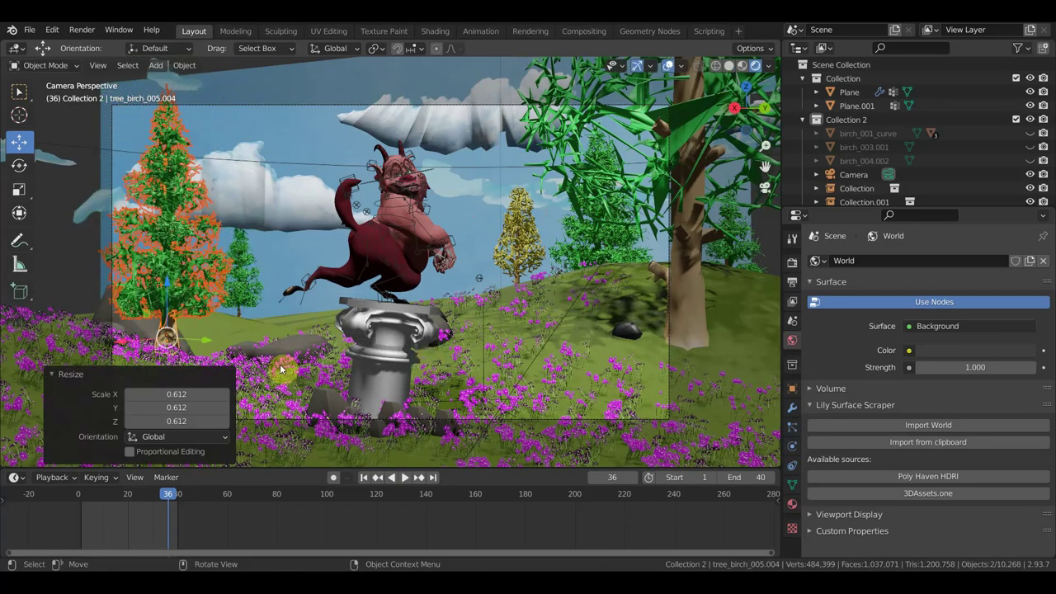
- Move the resized green tree back about -6.18, -7.17 and -0.64 m, and in camera view by about -0.53, 0.83 and 0.02 m
middle_drag(288, 354, 311, 332)
scroll(453, 354, down, 5)
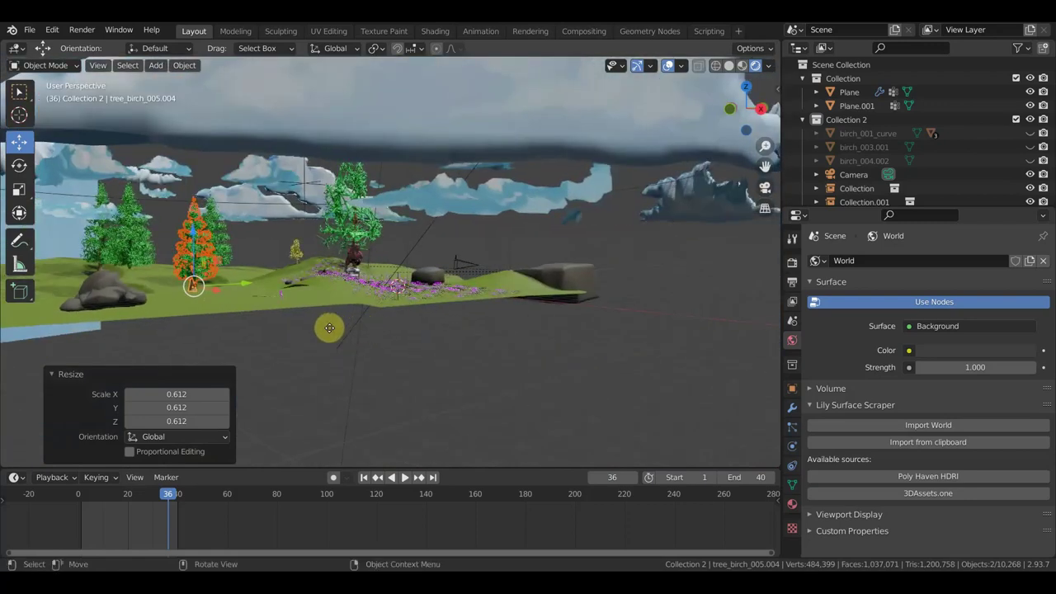
key(g)
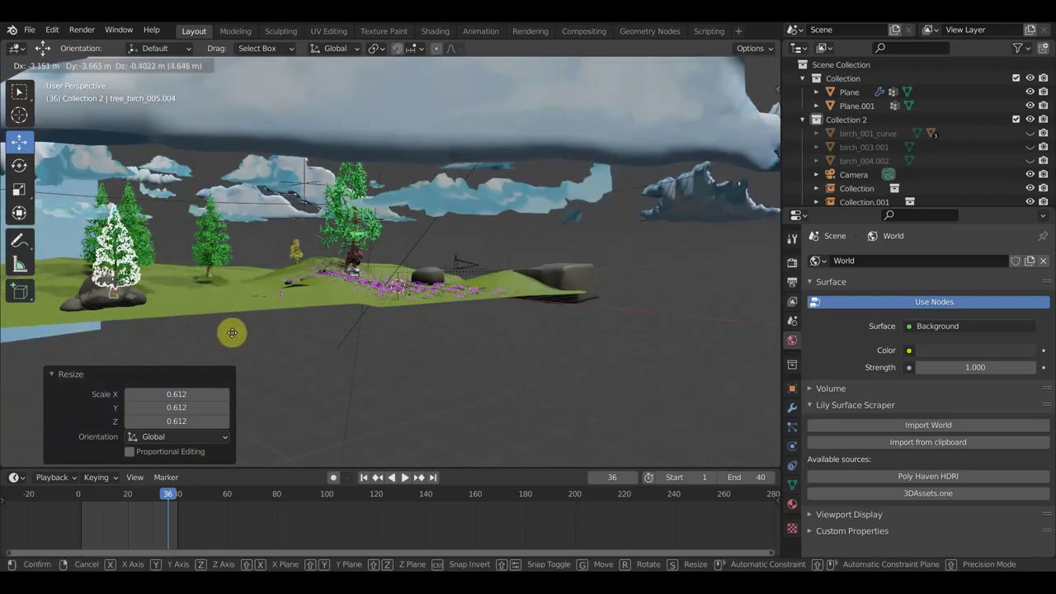
click(206, 337)
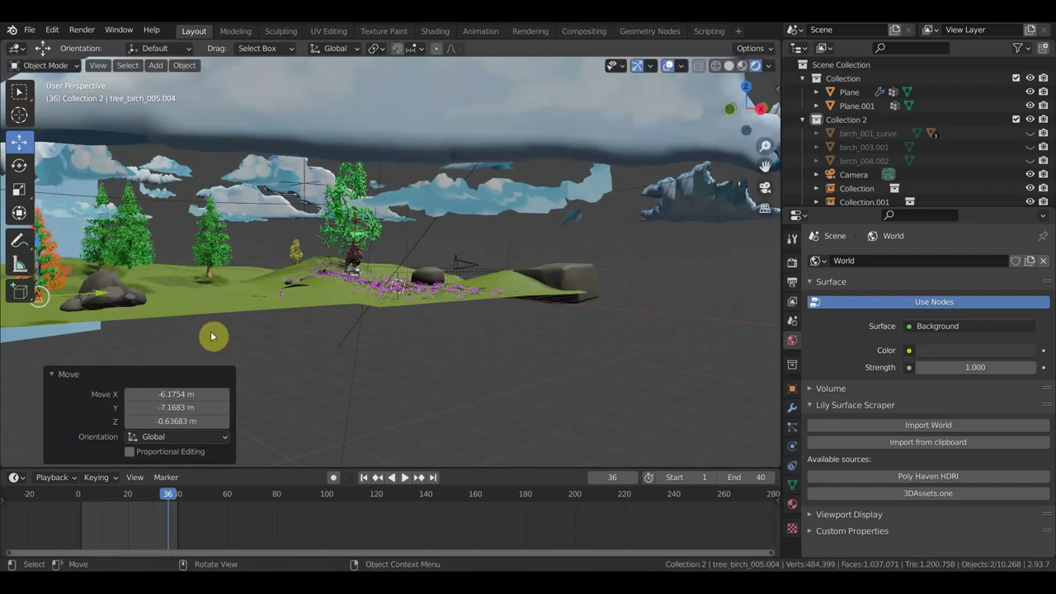
key(KP_0)
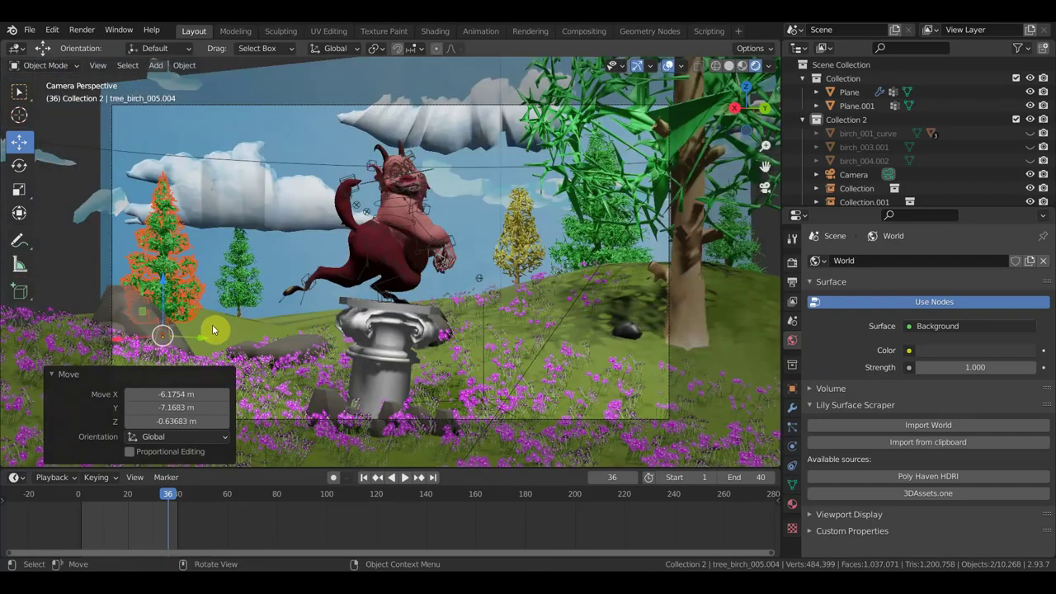
key(g)
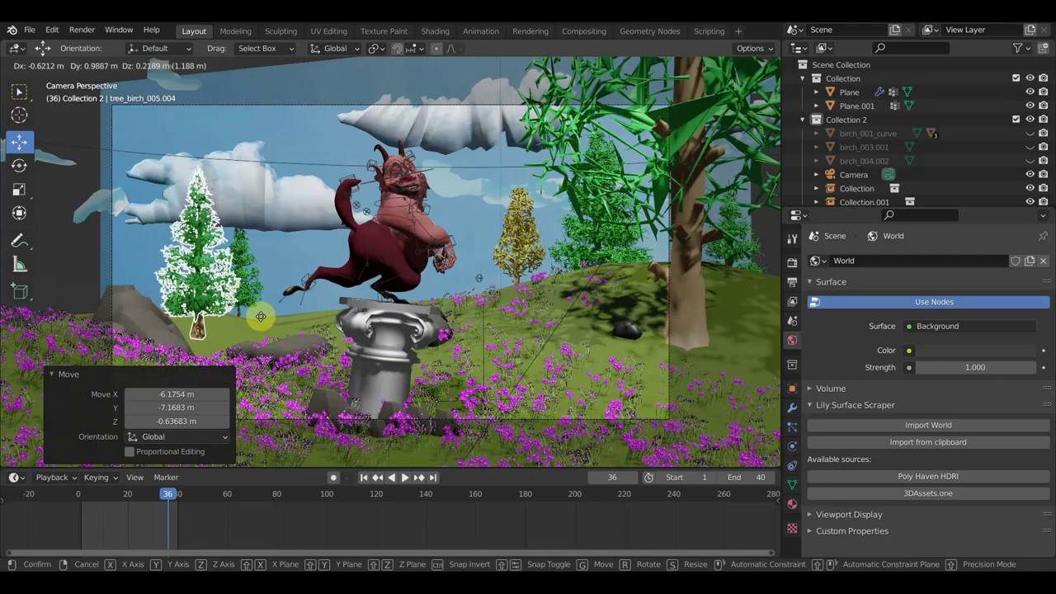
click(260, 327)
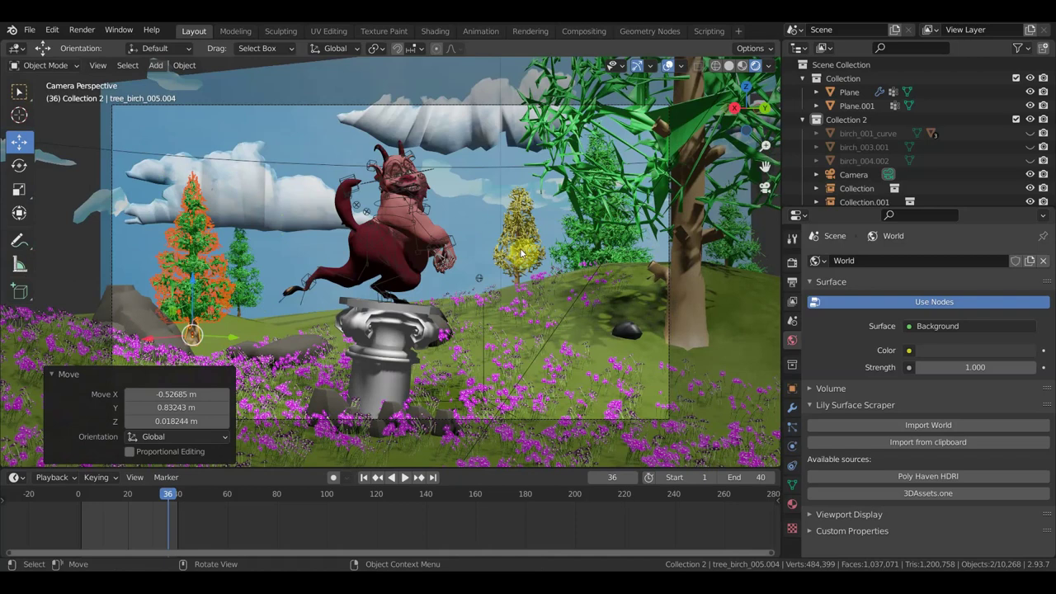
- Delete the hidden birch objects from Collection 2, including birch_001_curve, birch_003.001 and birch_004.002
click(605, 246)
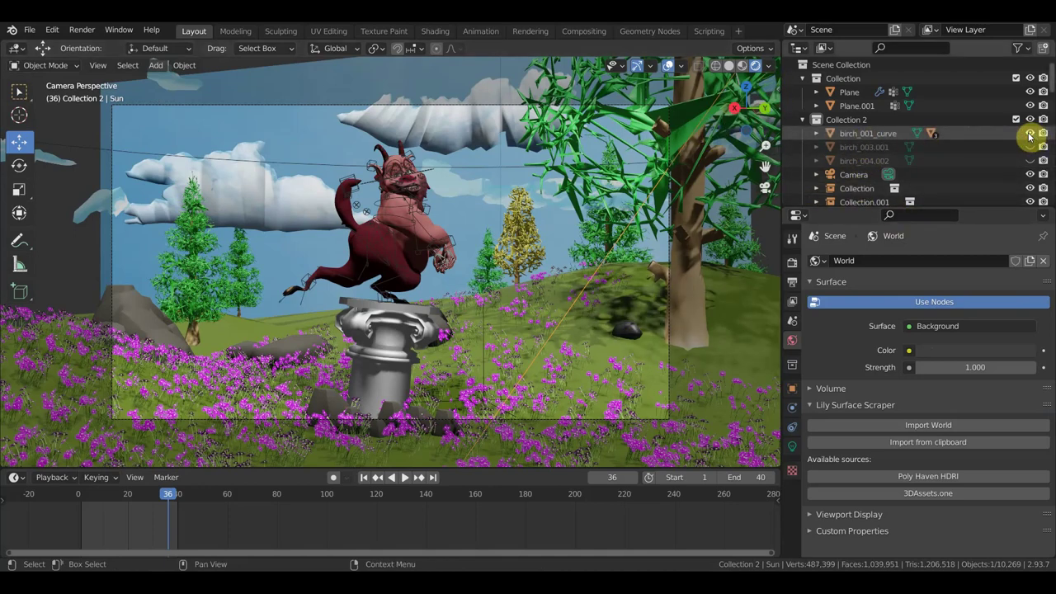
click(876, 133)
shift+click(876, 162)
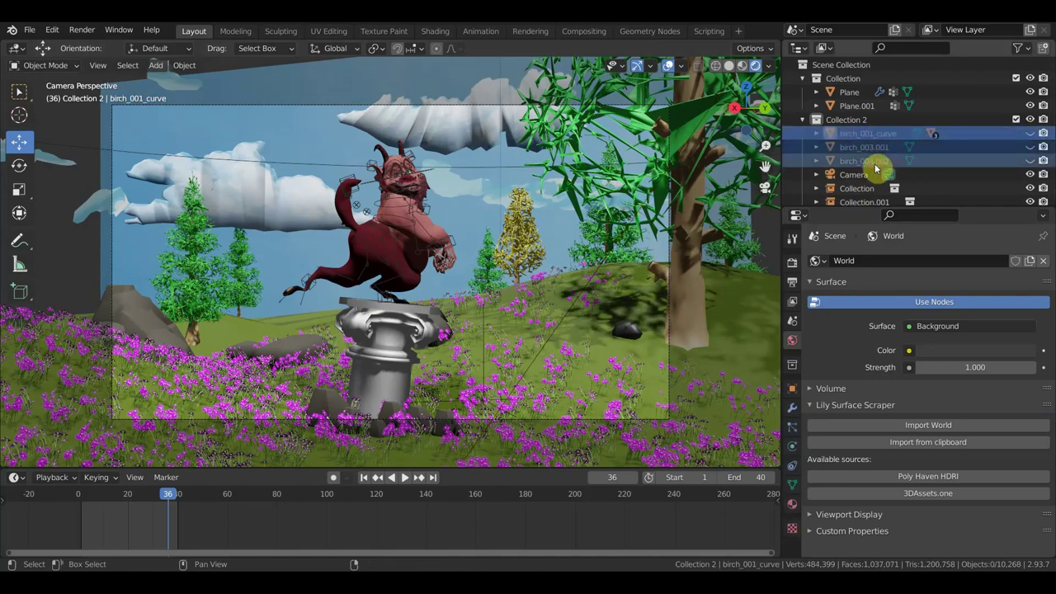
key(Delete)
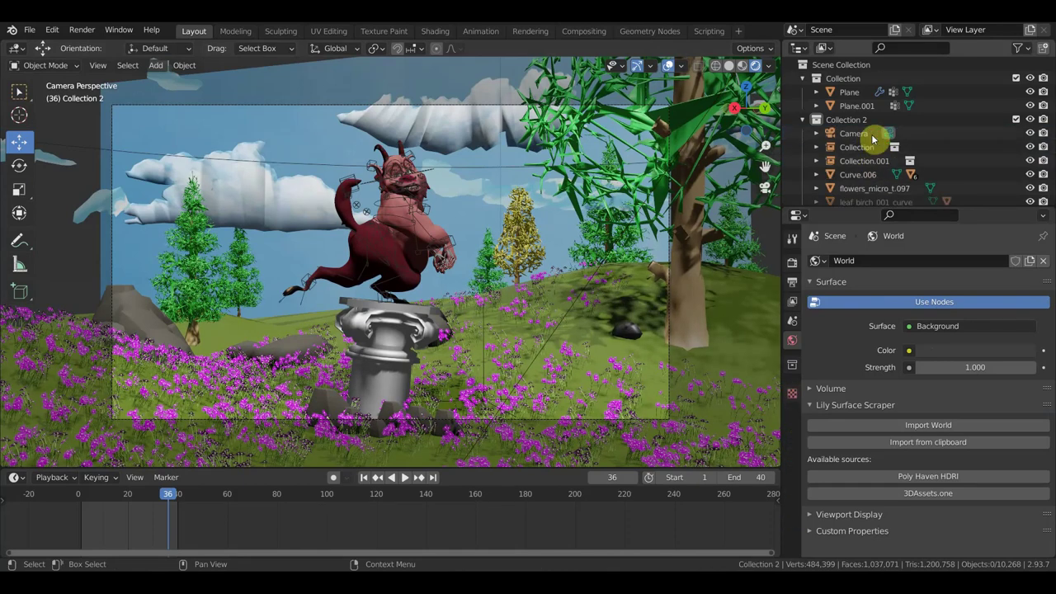
scroll(877, 198, down, 3)
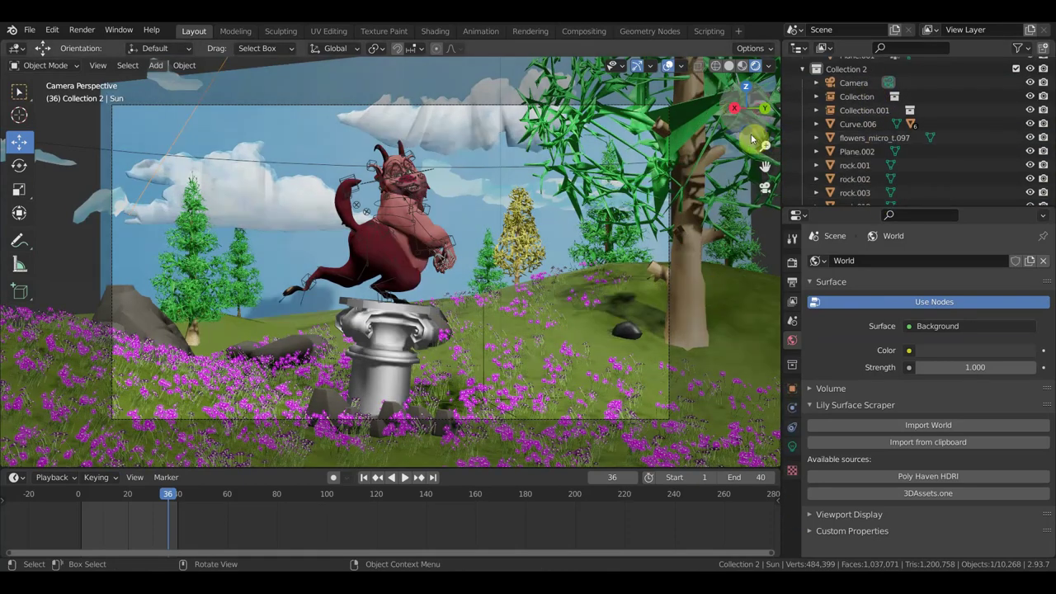
- Compare the scene in material preview and solid shading, and return the viewport to rendered shading
click(742, 67)
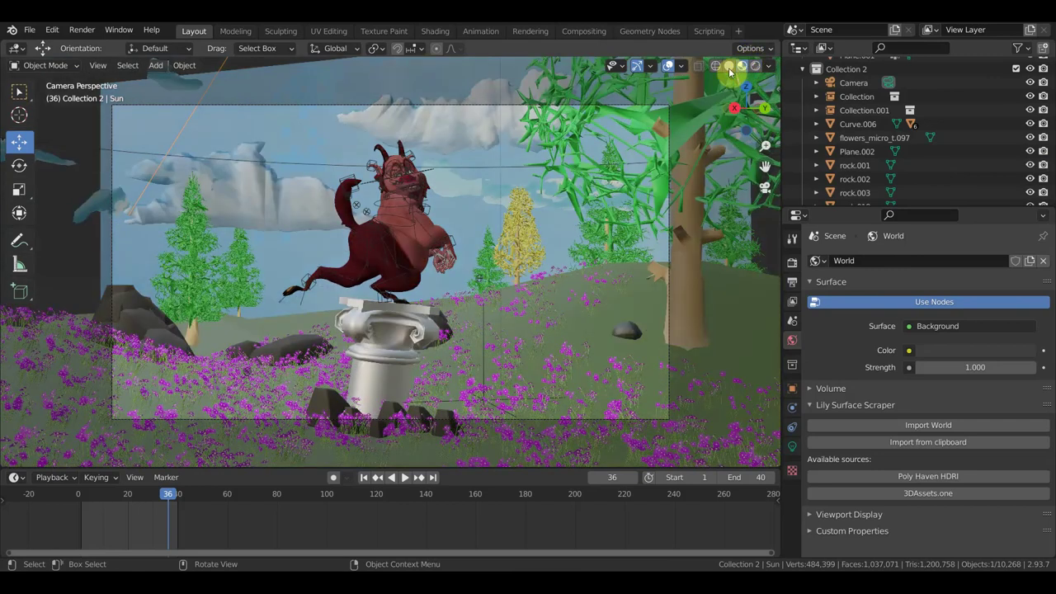
click(730, 67)
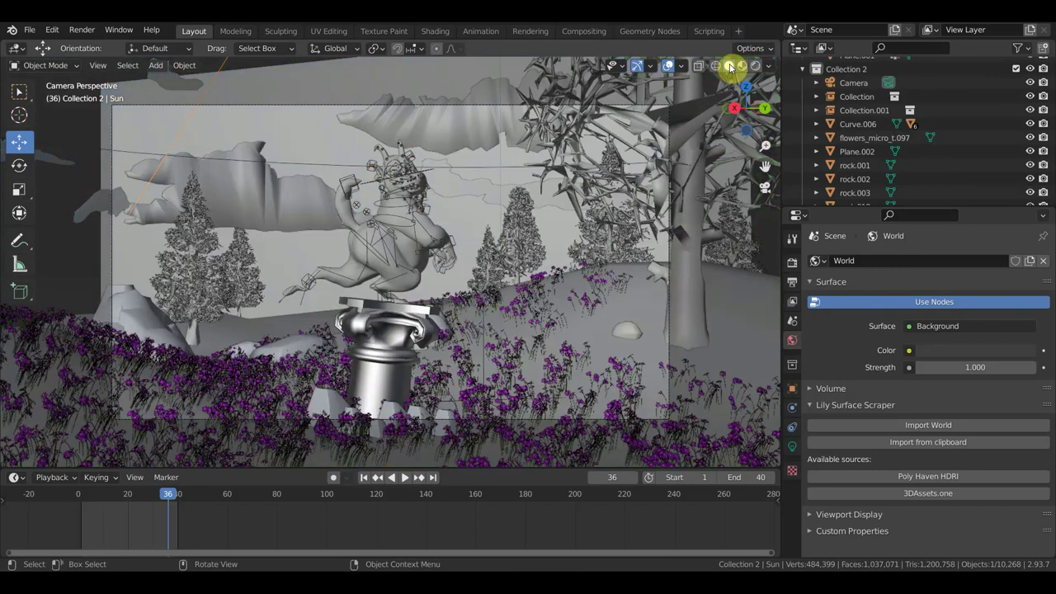
click(744, 66)
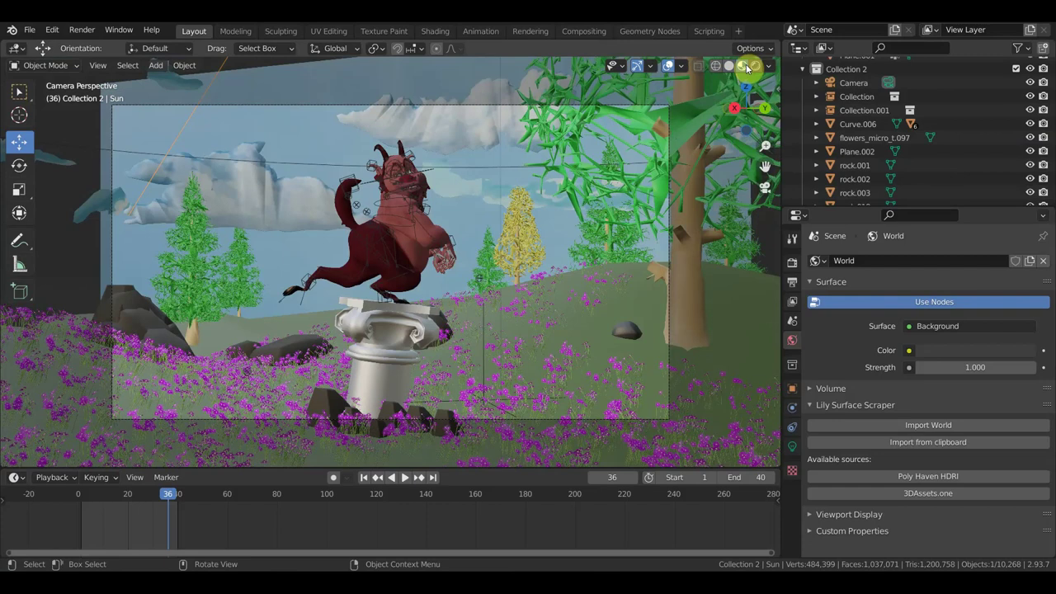
click(756, 67)
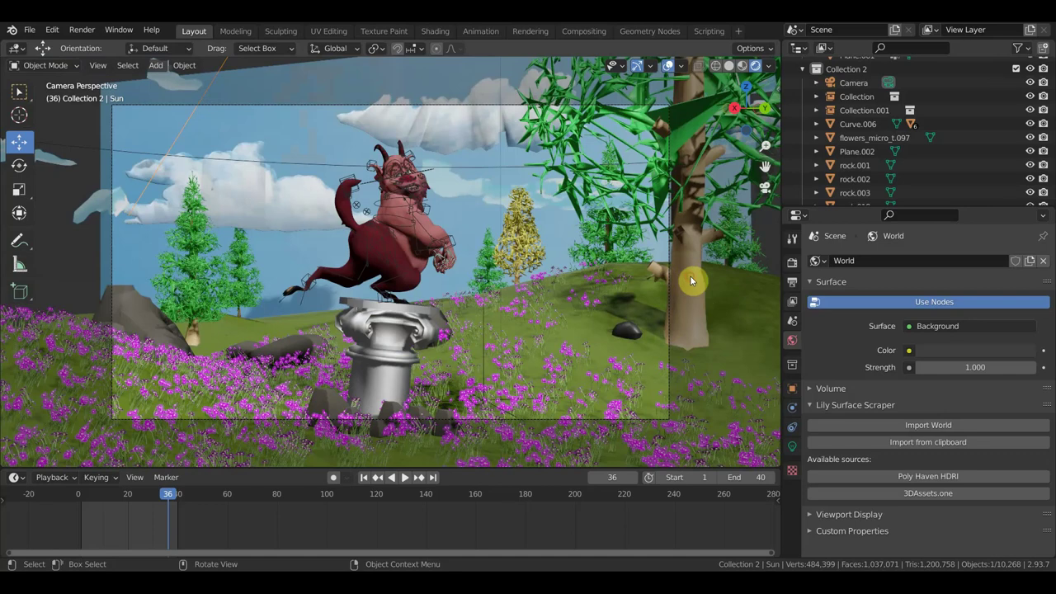
- Delete the oversized green foliage of the large tree at the frame's edge, keeping its trunk
click(691, 282)
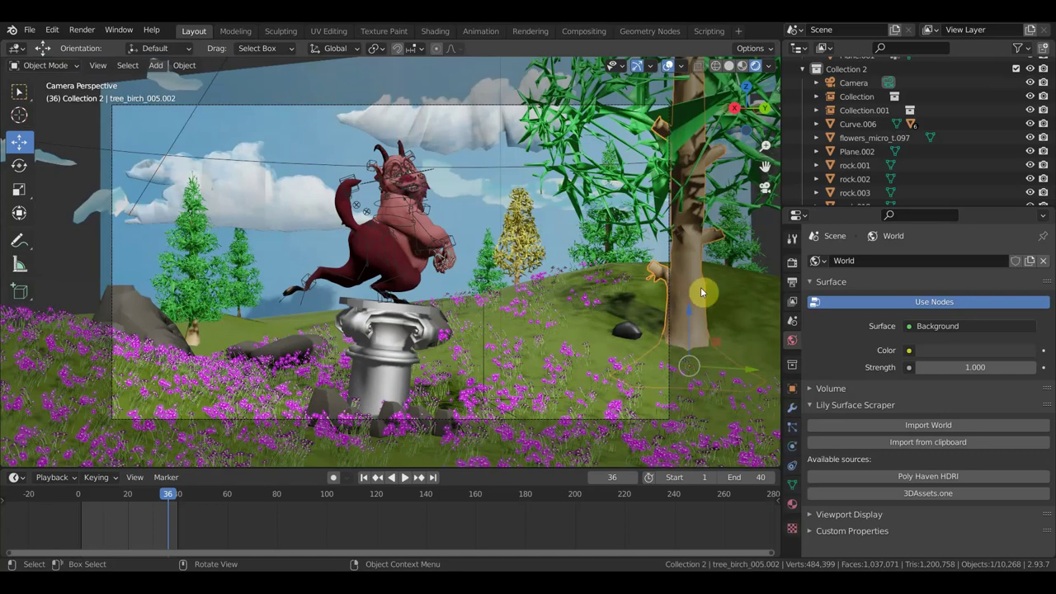
click(619, 186)
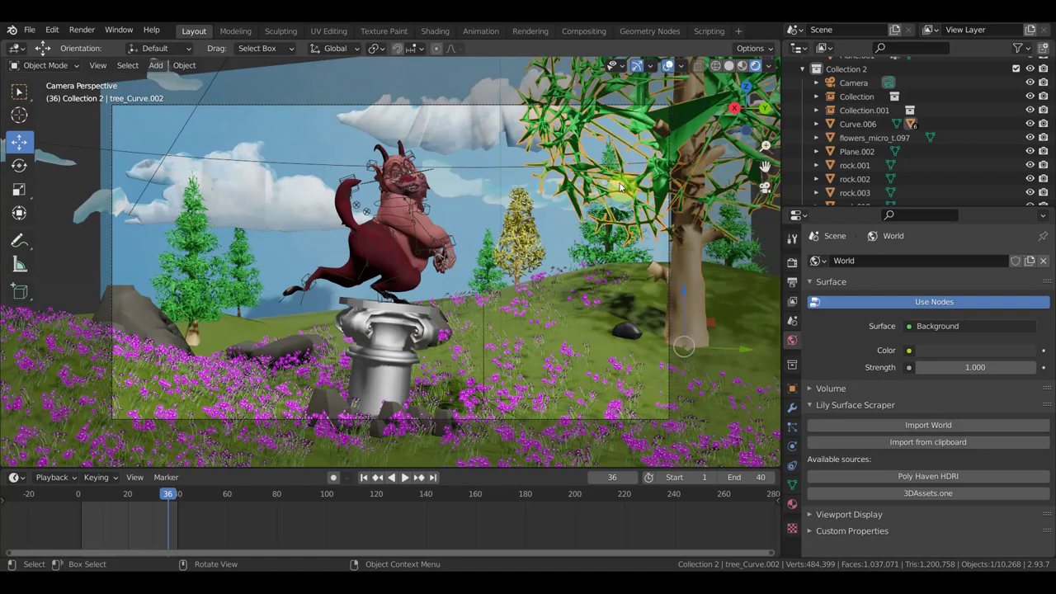
key(Delete)
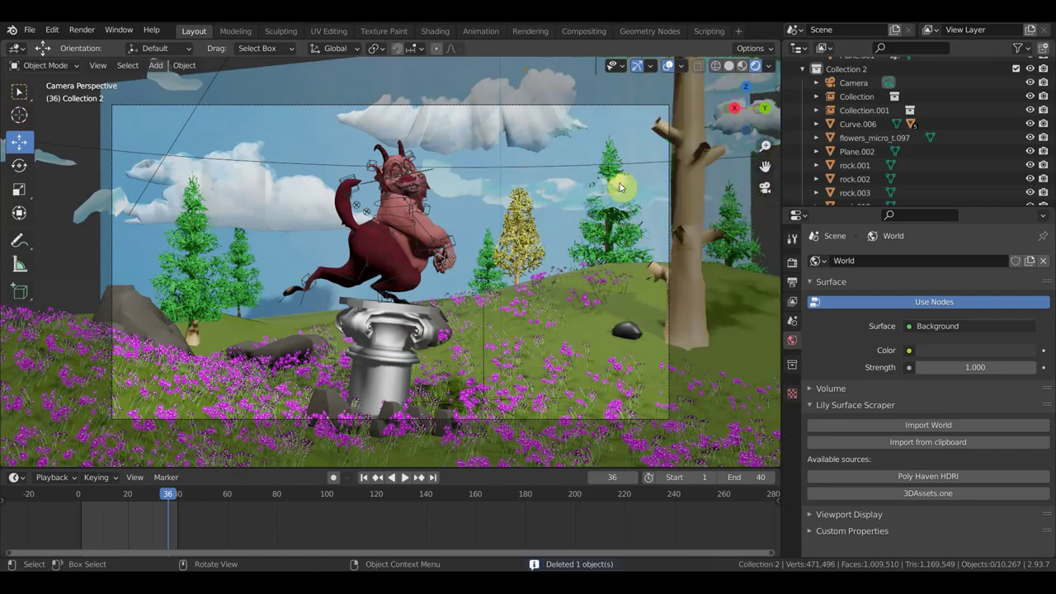
- Move the bare trunk into the camera frame by about 0.27, -0.45 and -0.53 m
click(698, 200)
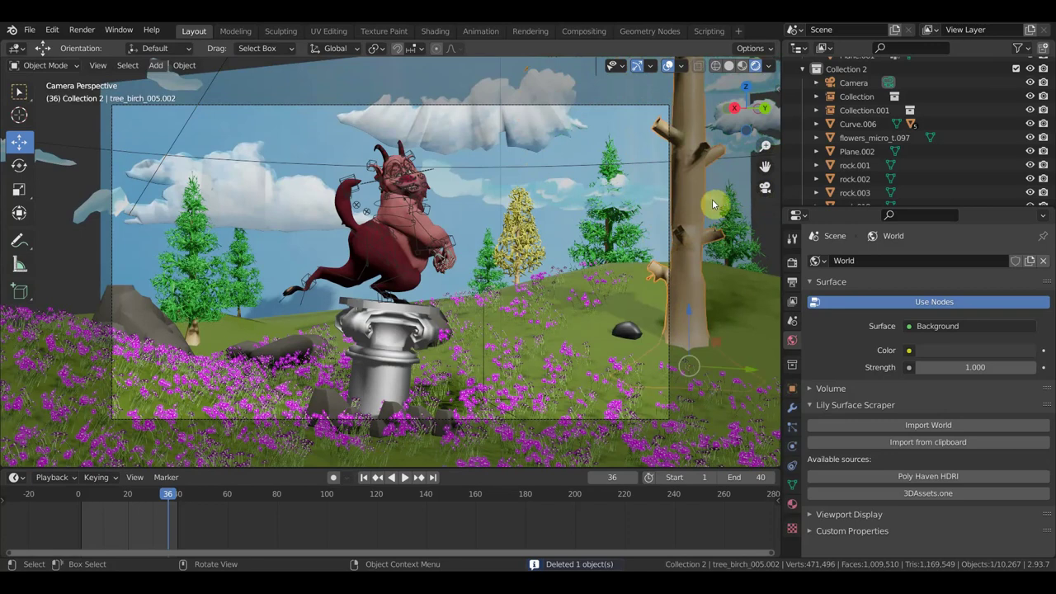
key(g)
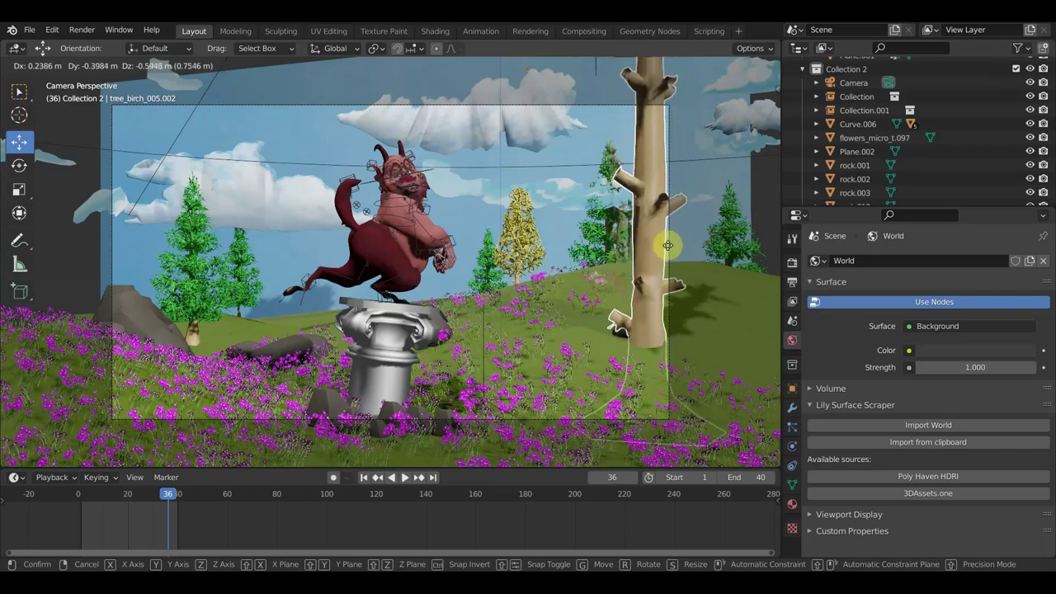
click(669, 244)
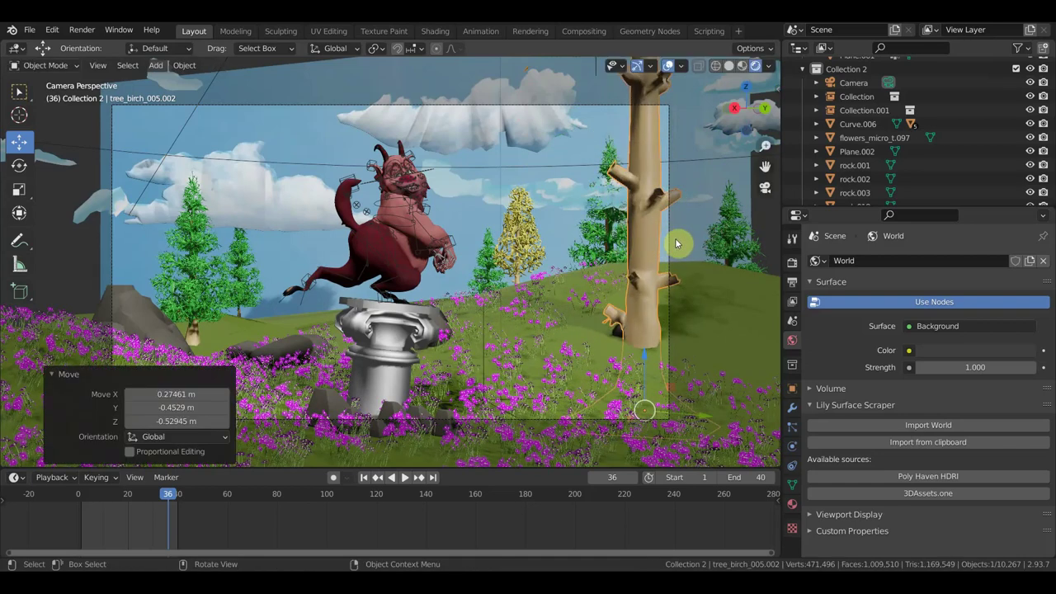
- Tilt the bare trunk by about 9.72° in the camera view and move it about 0.14, -0.22 and -0.07 m
key(r)
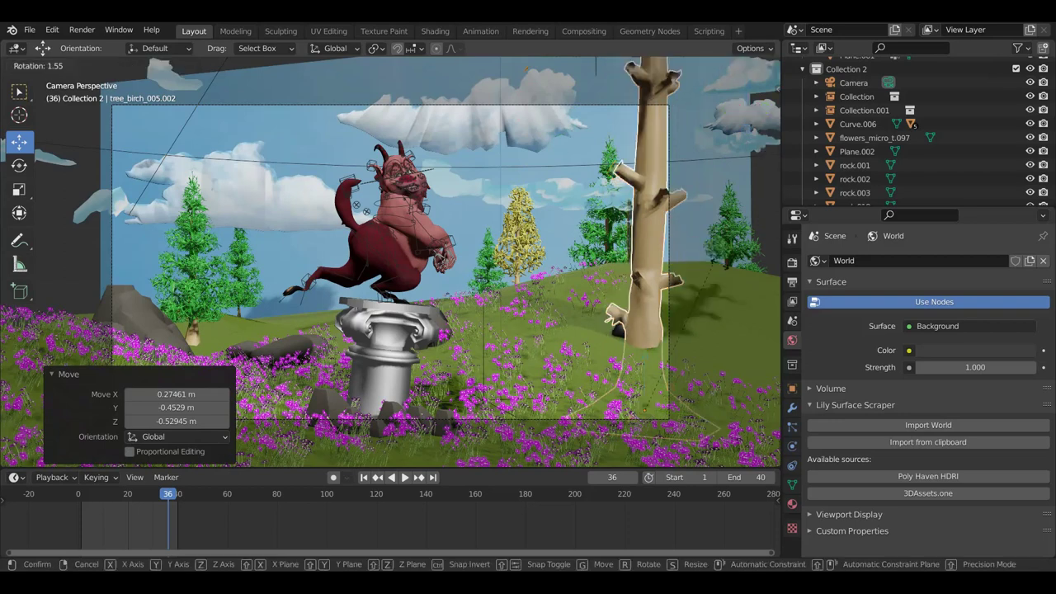
click(727, 284)
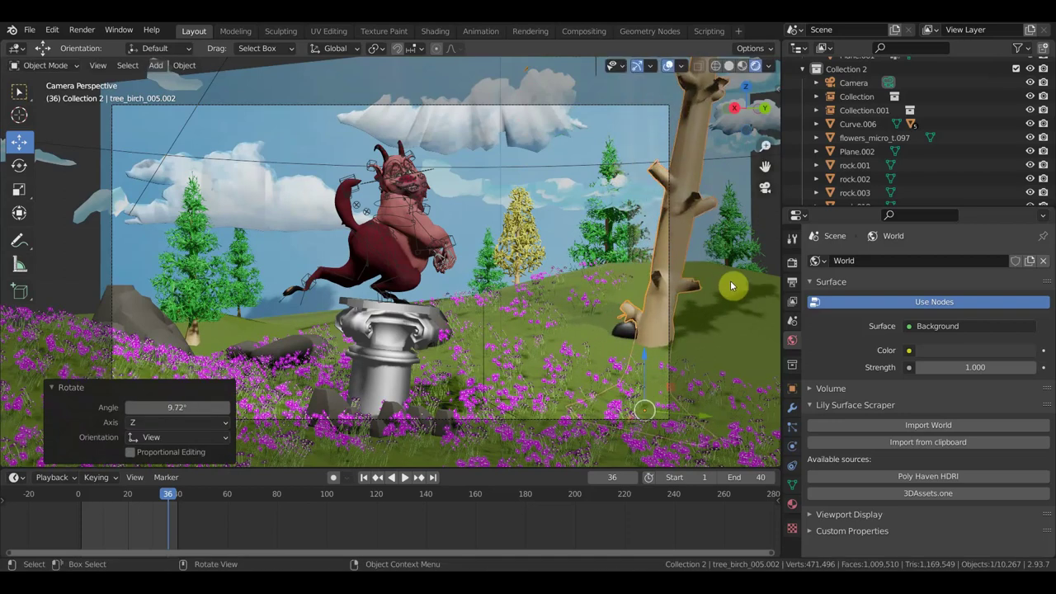
key(g)
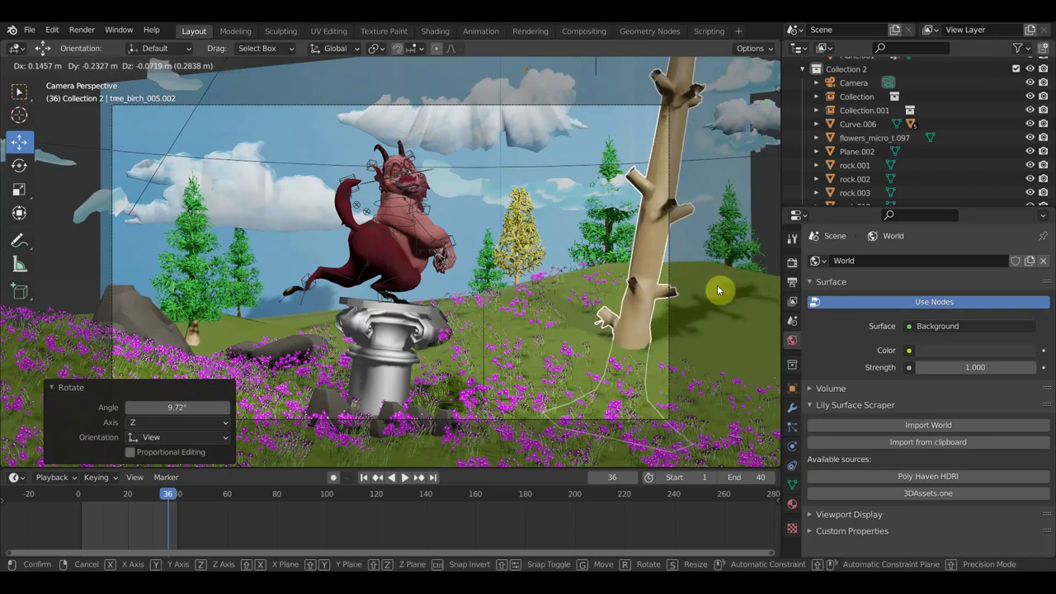
click(719, 289)
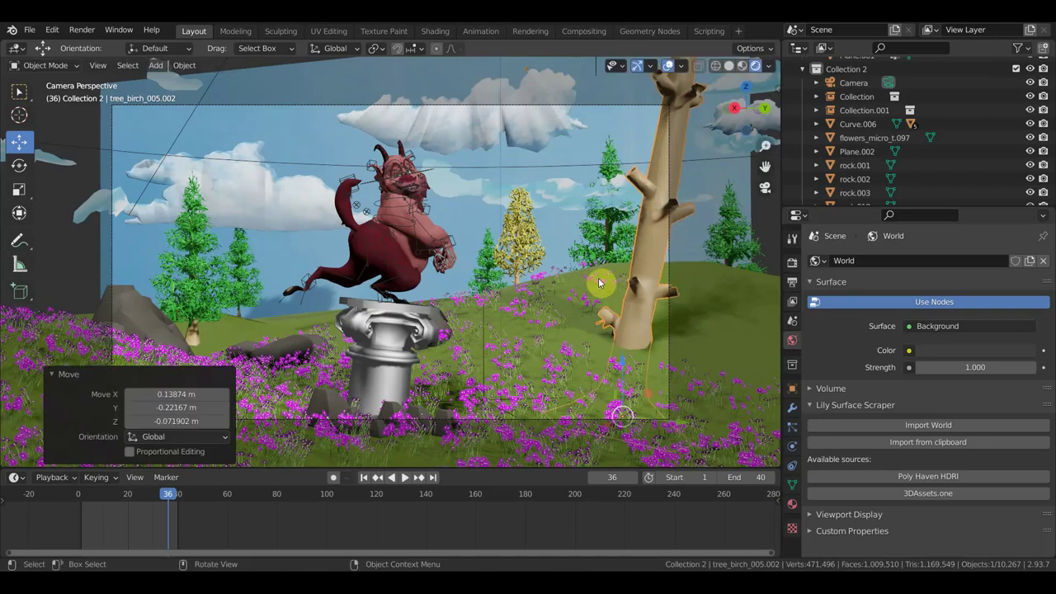
- Edit the trunk's mesh in wireframe and delete its upper part, leaving only a short stump with its lowest branches
click(54, 66)
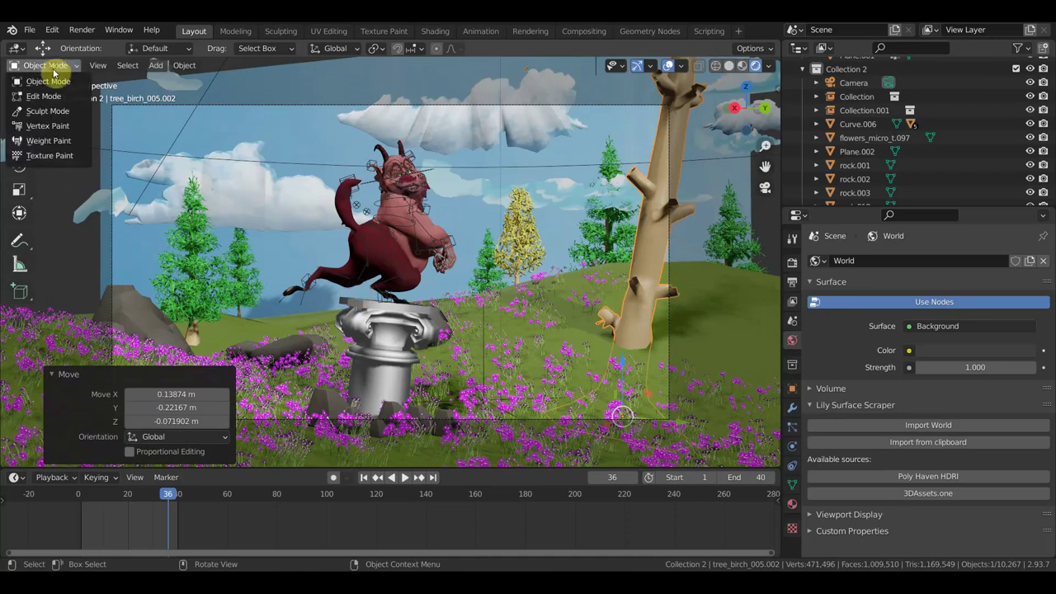
click(45, 96)
scroll(594, 267, down, 5)
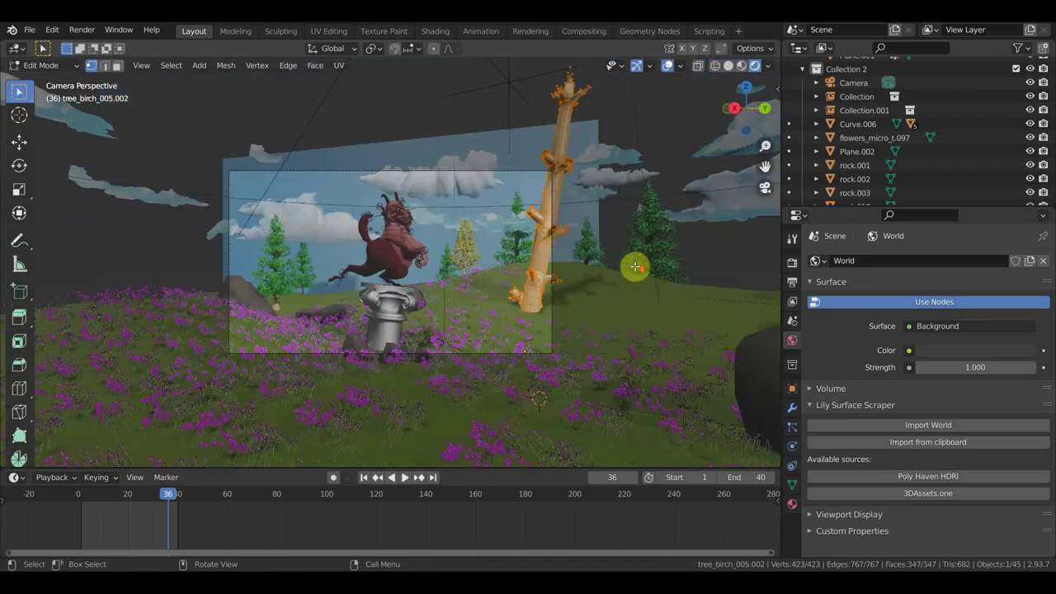
click(715, 66)
drag(488, 92, 611, 263)
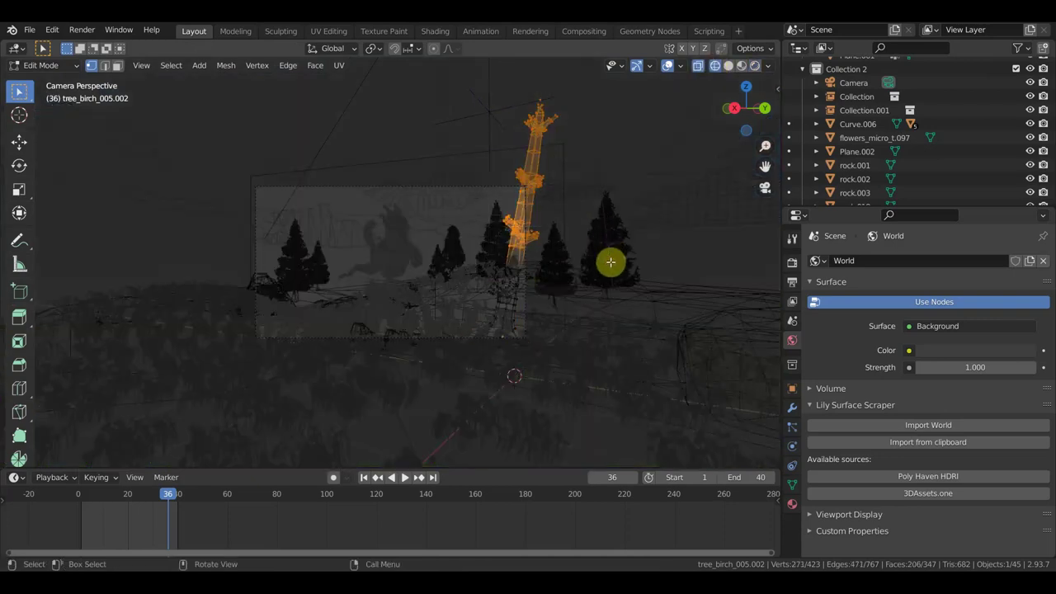
key(x)
click(608, 255)
key(a)
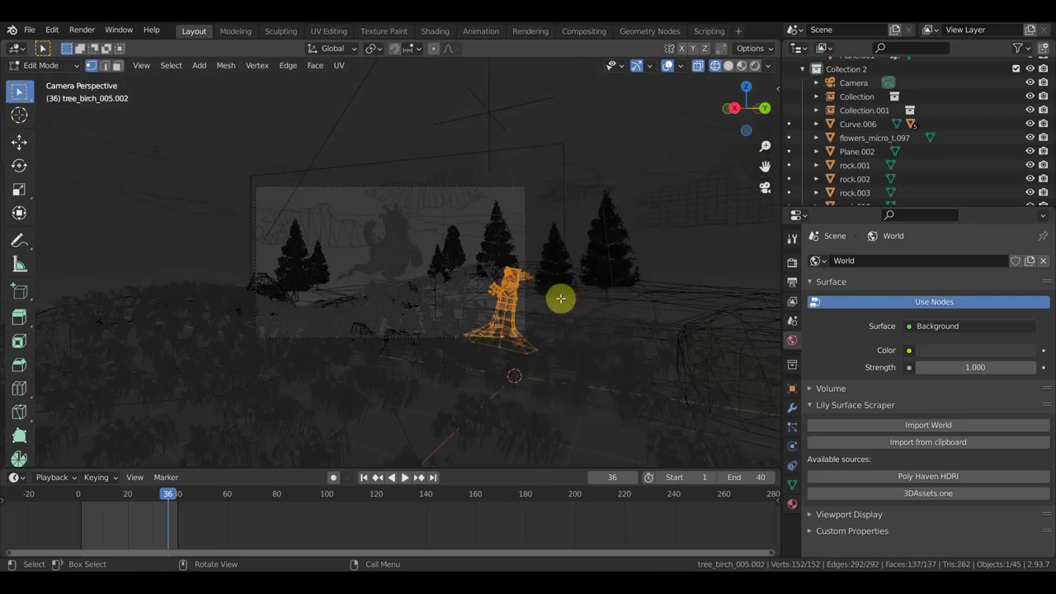
- Show the stump in material preview shading and return to Object Mode
click(742, 66)
scroll(625, 212, up, 3)
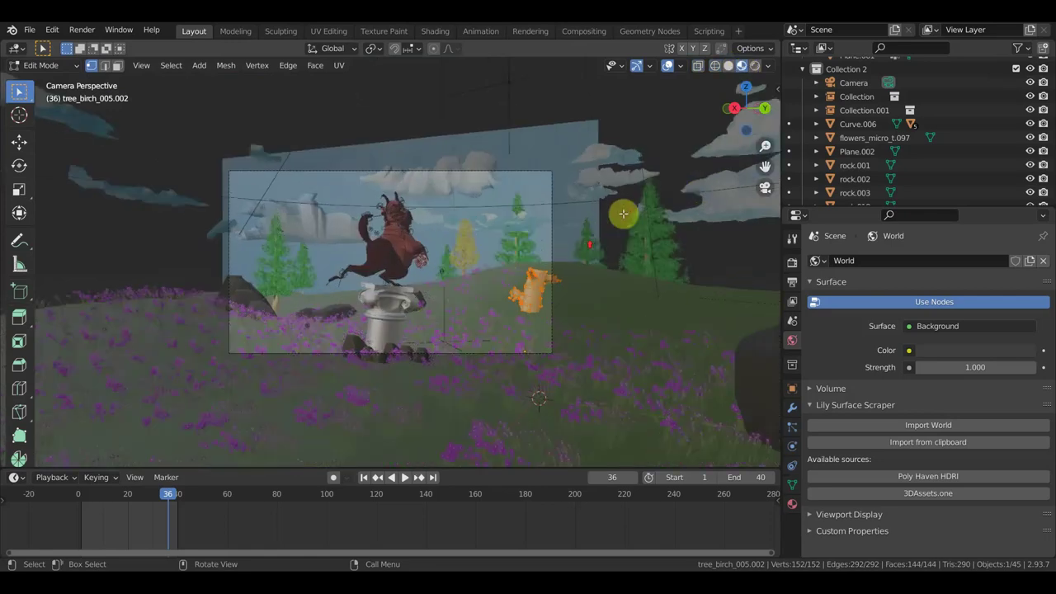
click(43, 66)
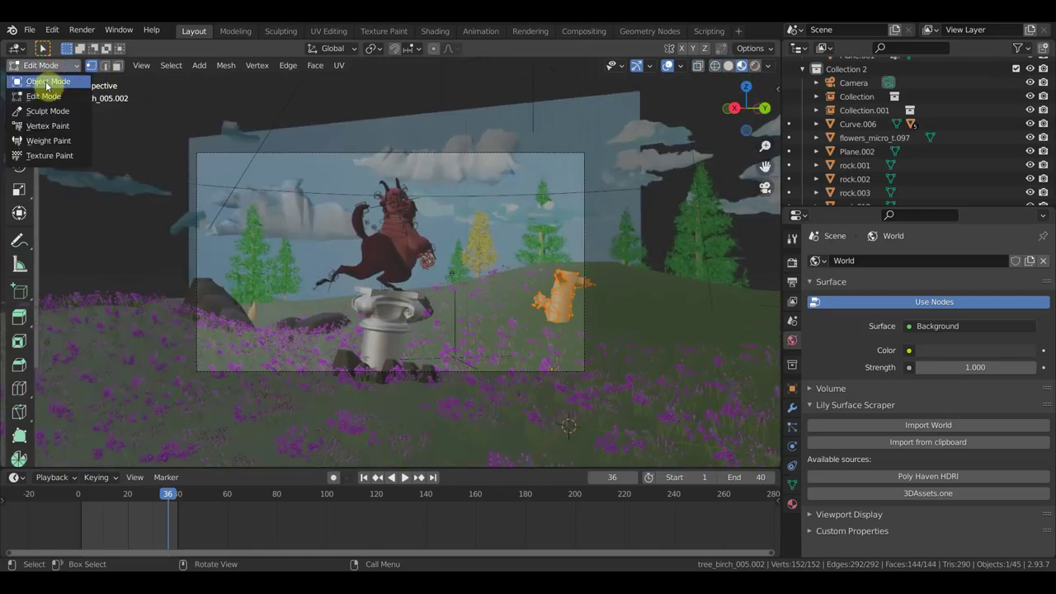
click(53, 86)
scroll(608, 307, up, 2)
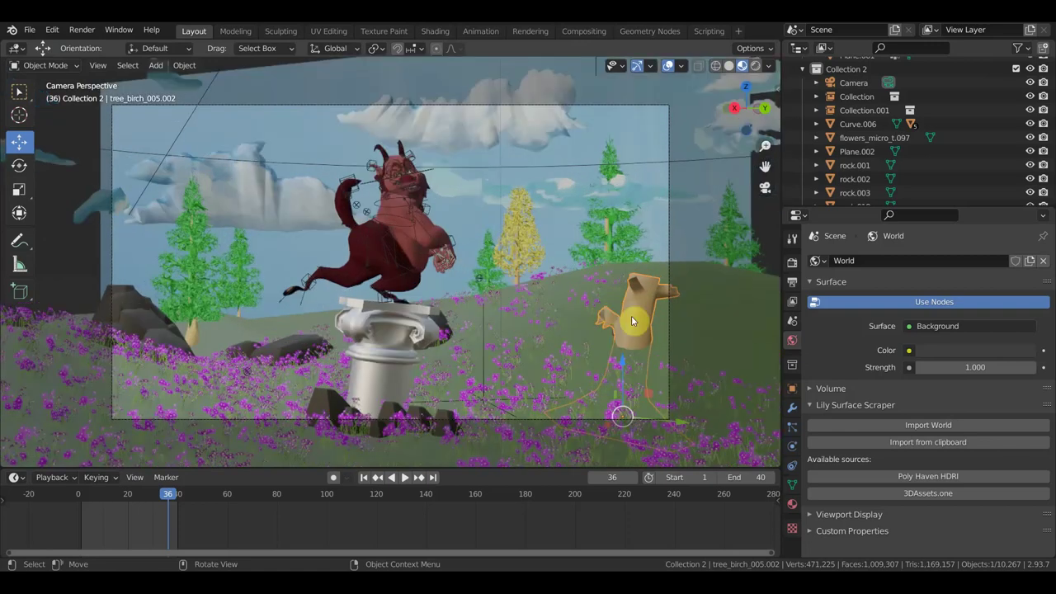
- Darken the base color of the stump's Material.001 to a deeper brown
click(793, 505)
click(985, 464)
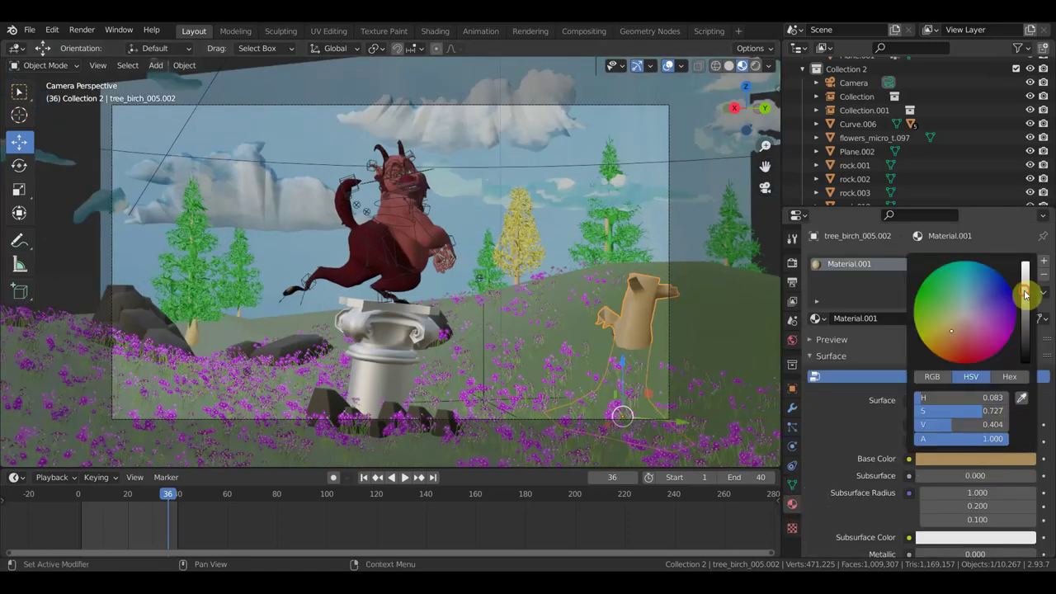
drag(1026, 290, 1026, 319)
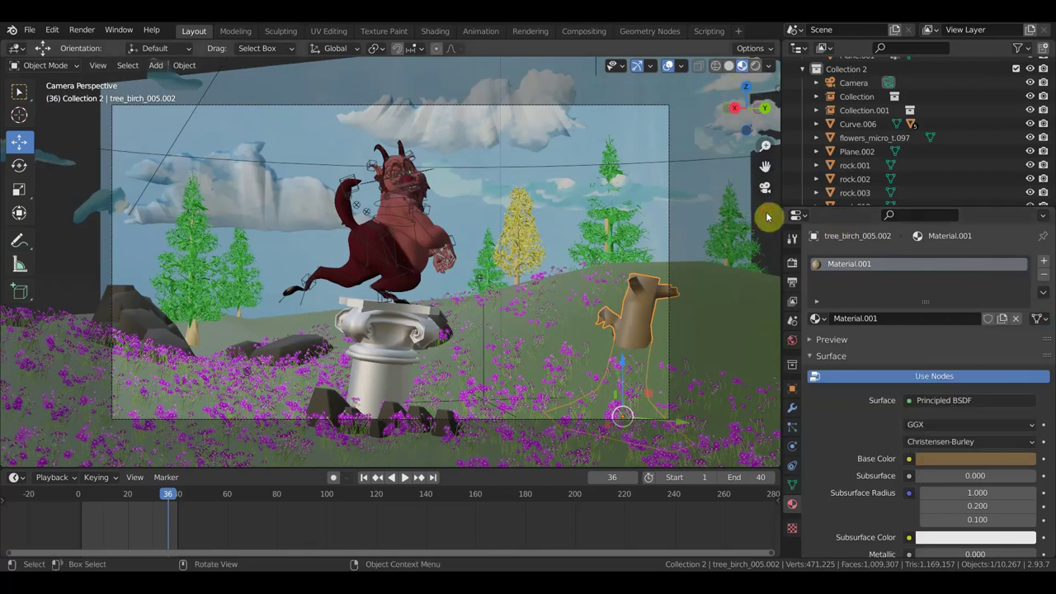
- Scrub the satyr's animation in the camera view to frame 35 and on to frame 44
scroll(730, 244, up, 2)
shift+middle_drag(681, 287, 722, 282)
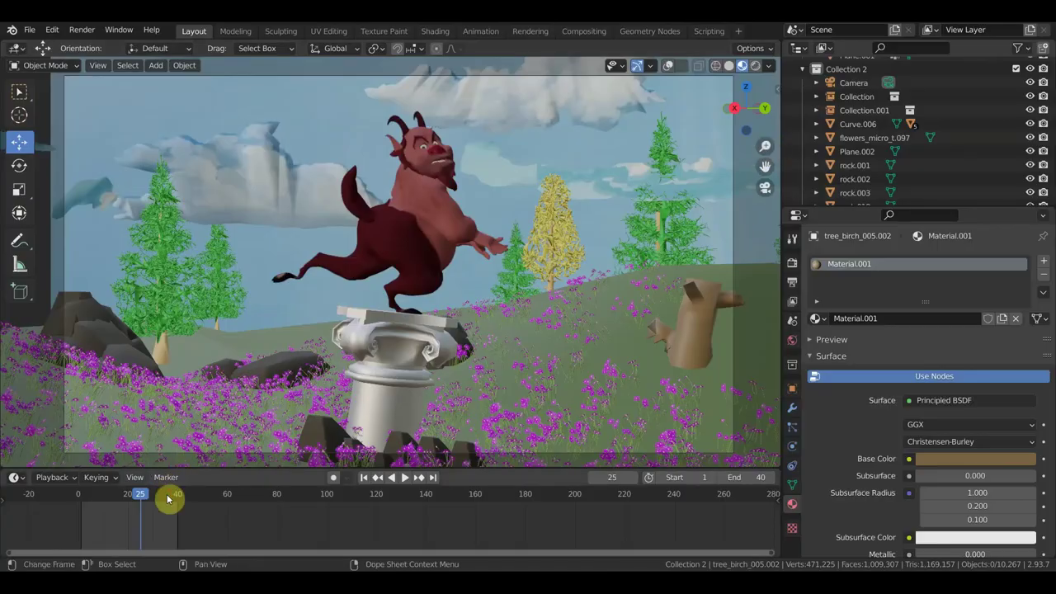
click(167, 498)
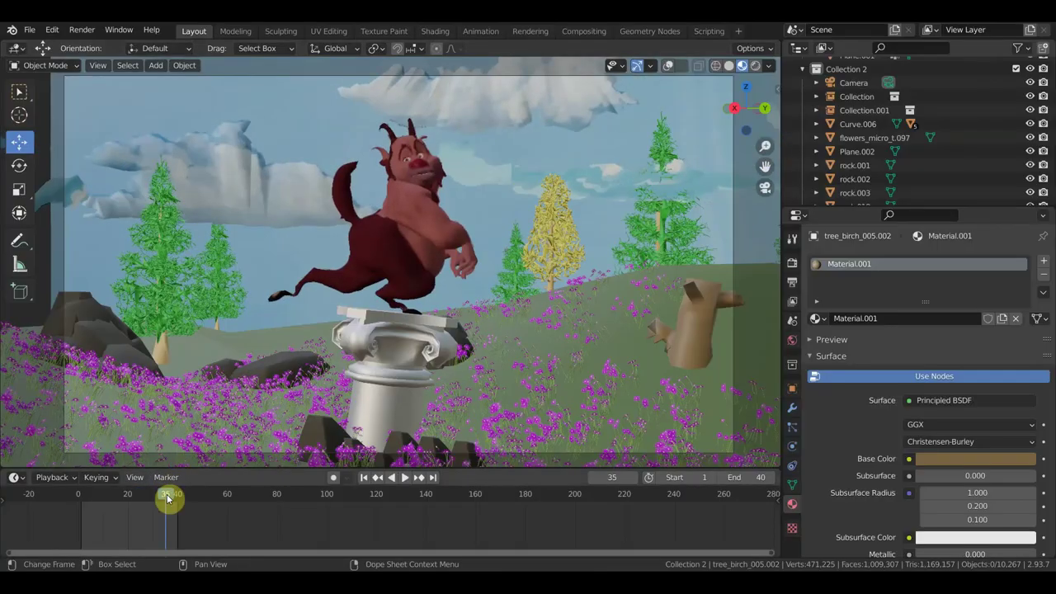
drag(167, 498, 187, 494)
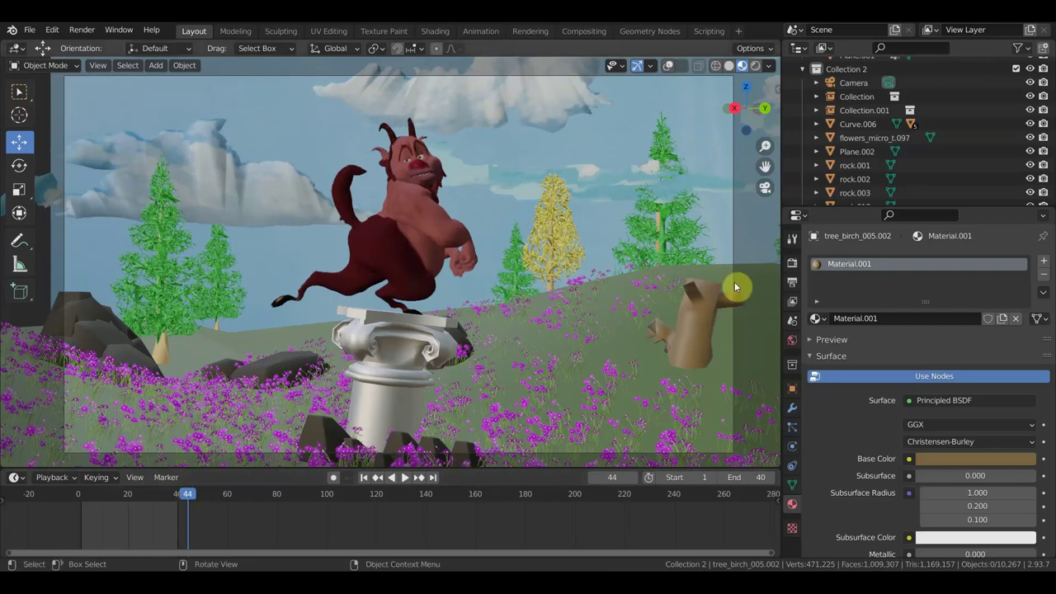